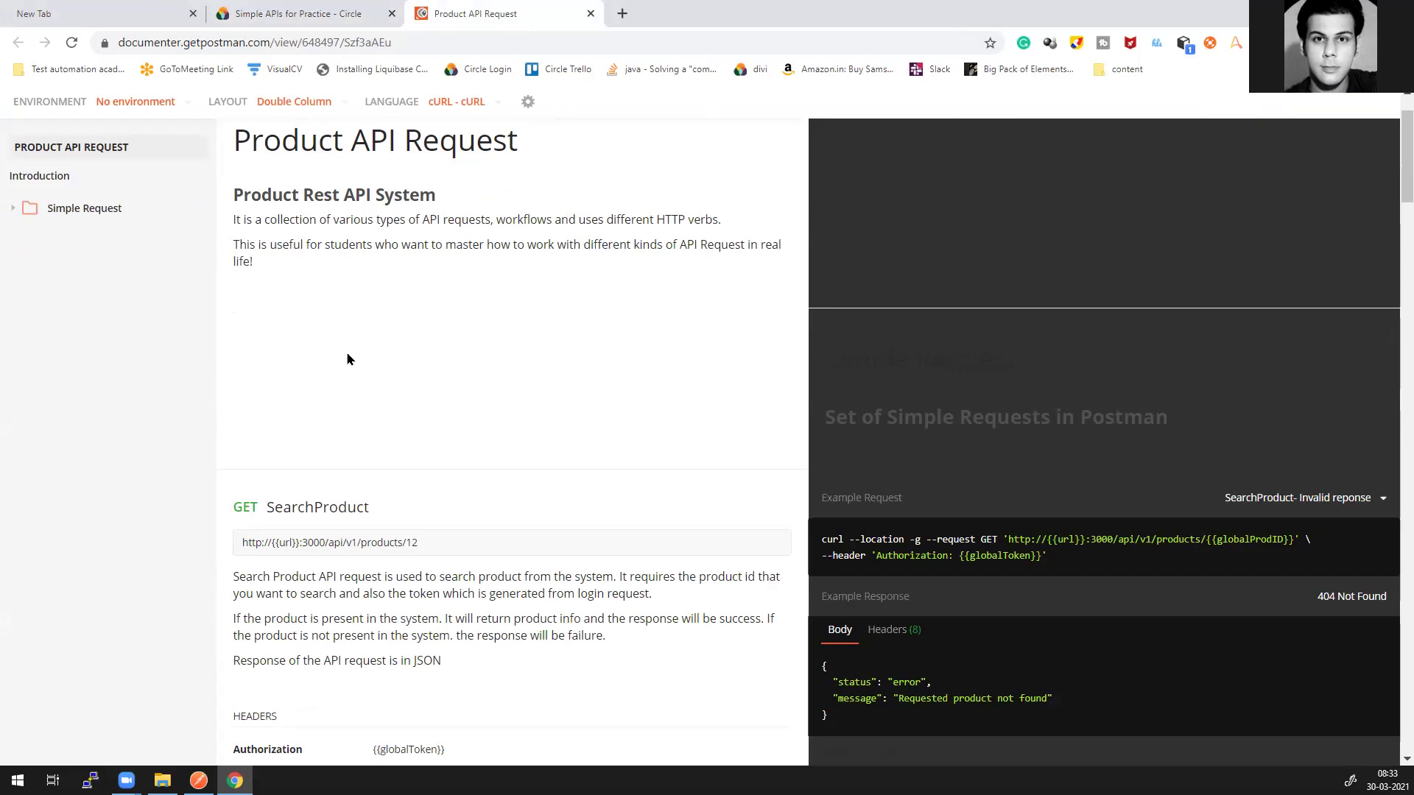
Step: Examine the Product API Request documentation and the Login API details on the Simple APIs for Practice page
scroll(413, 347, up, 1)
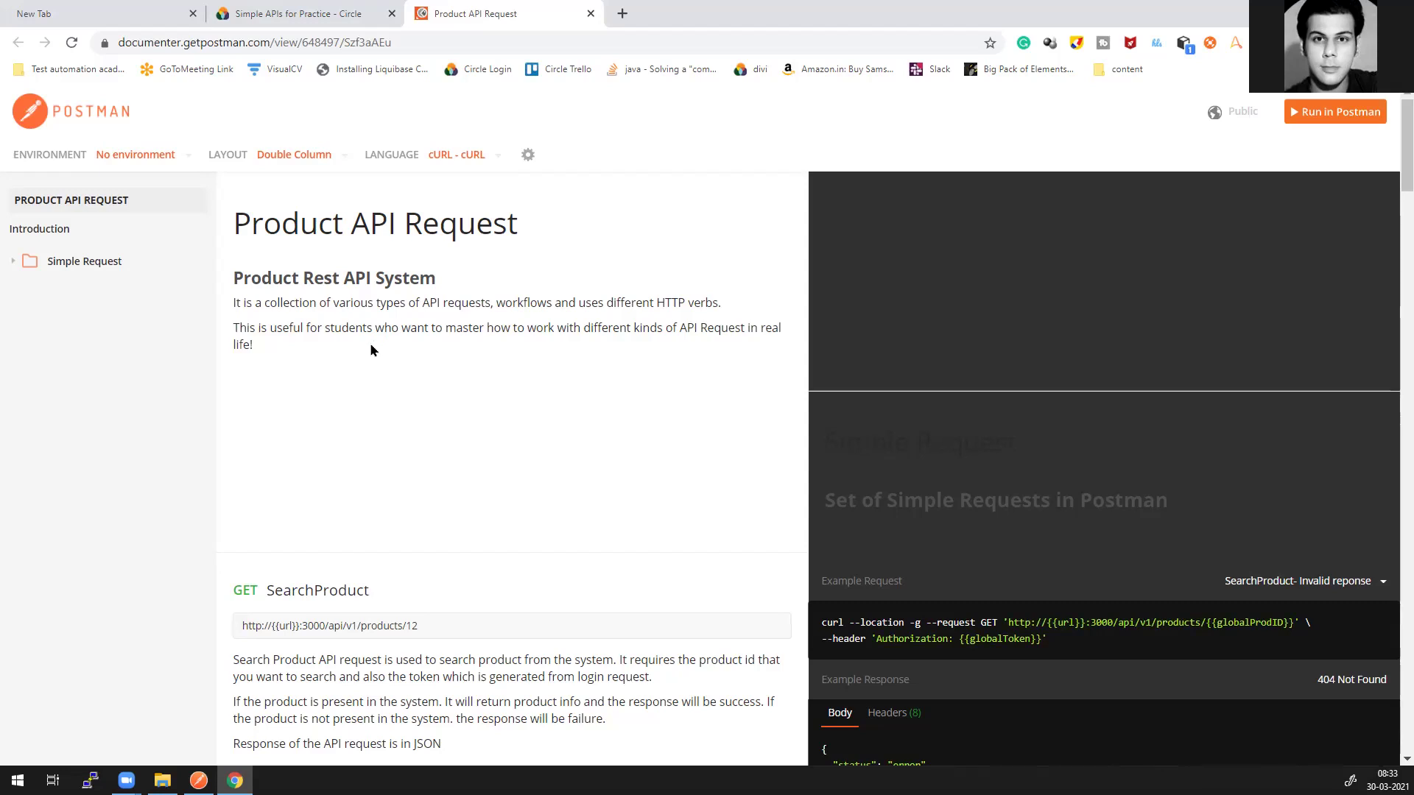
click(199, 781)
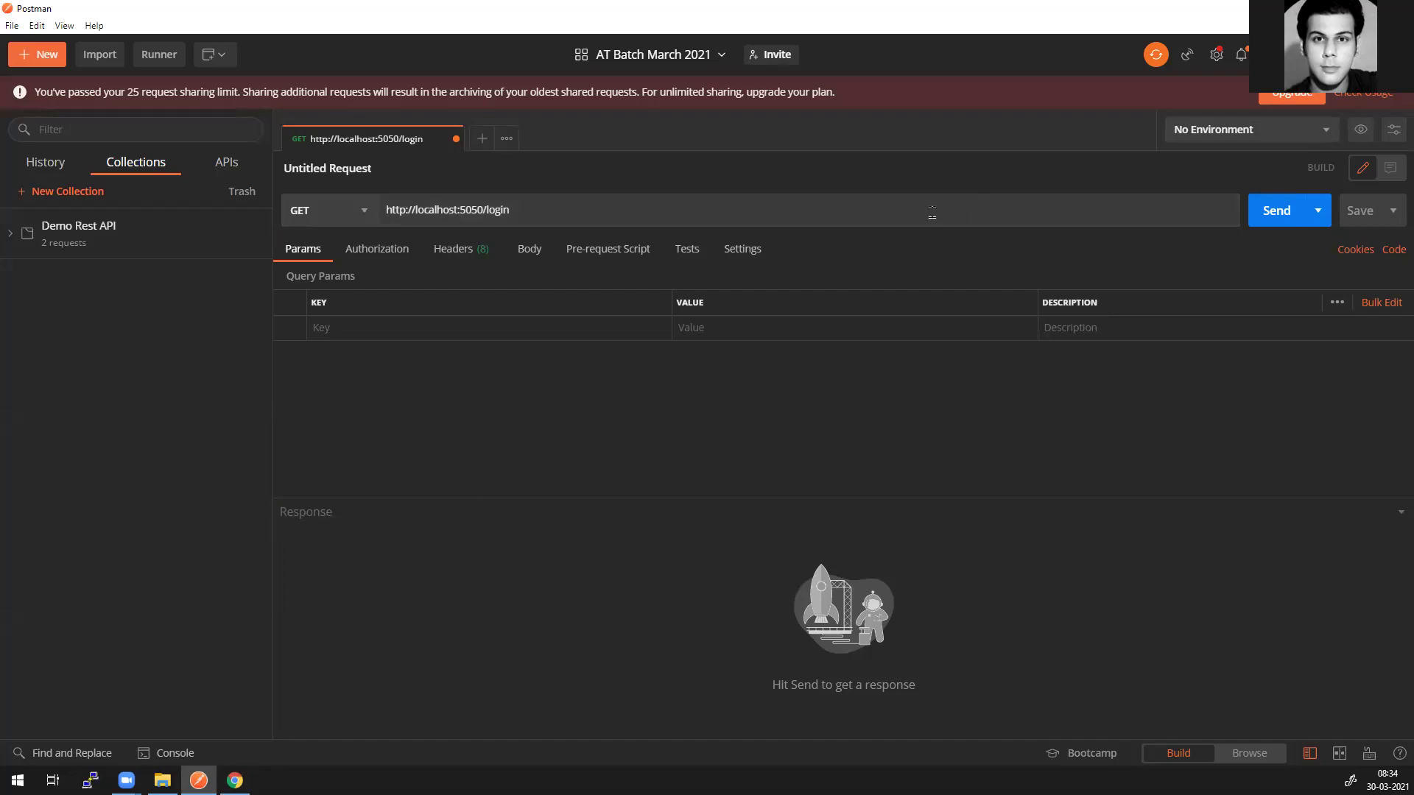
click(234, 781)
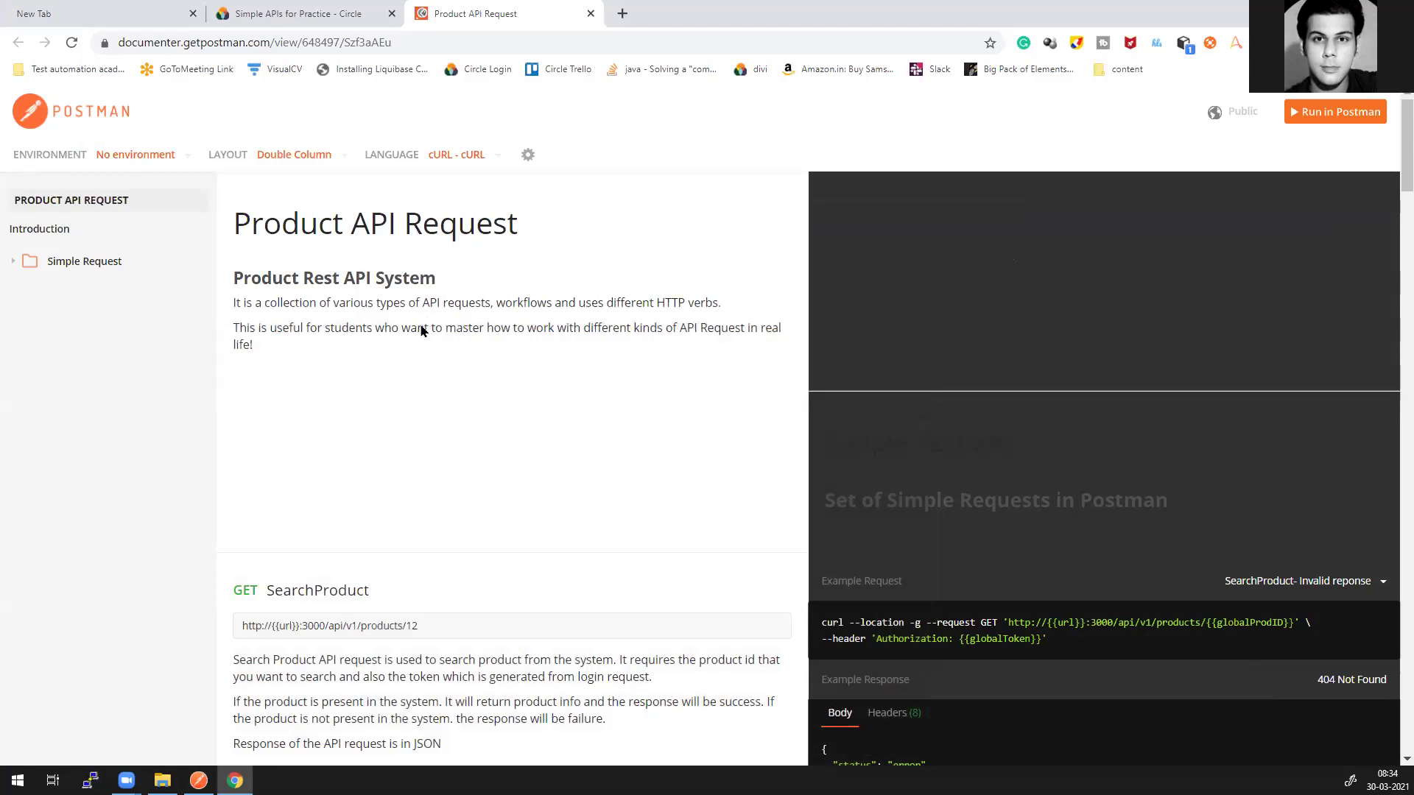
scroll(408, 333, down, 5)
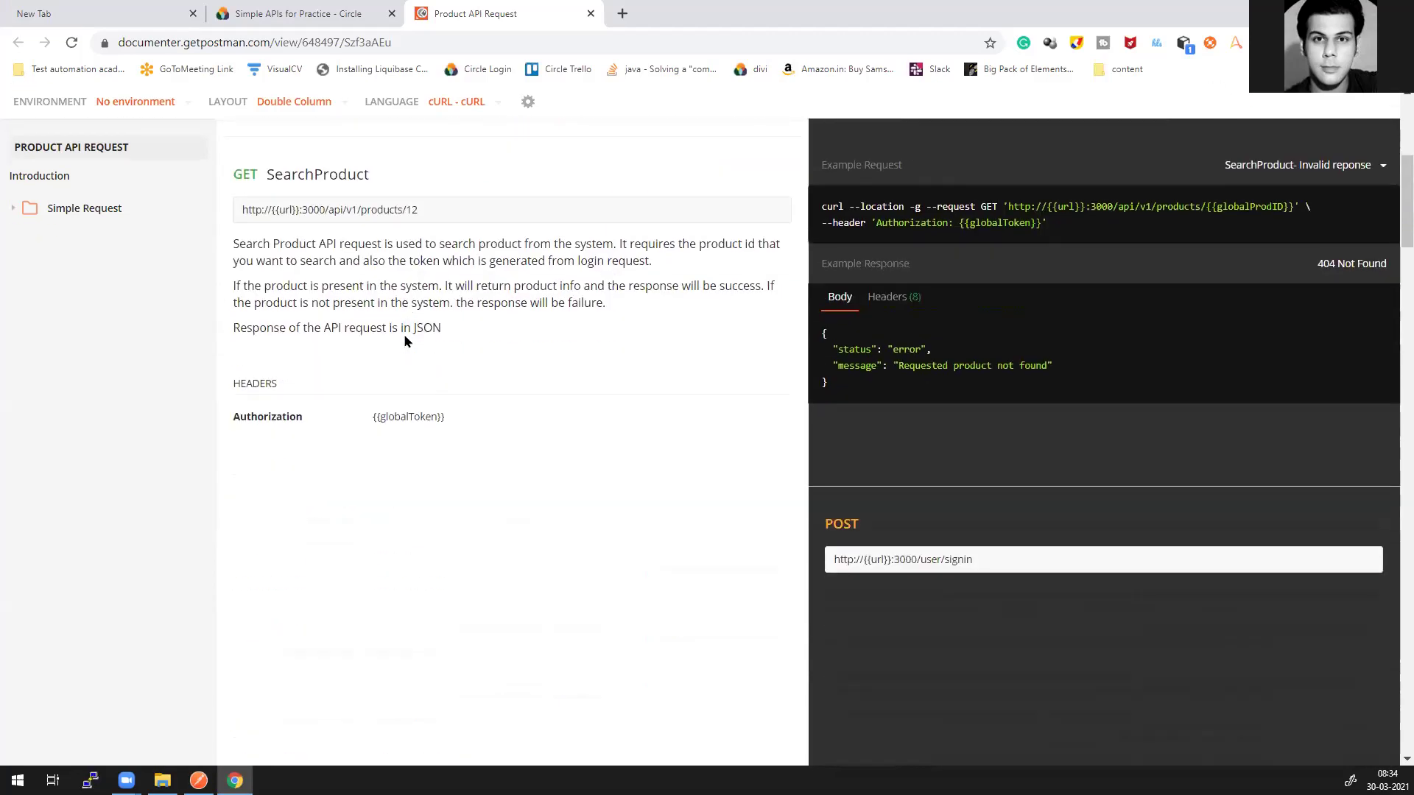
scroll(404, 336, up, 5)
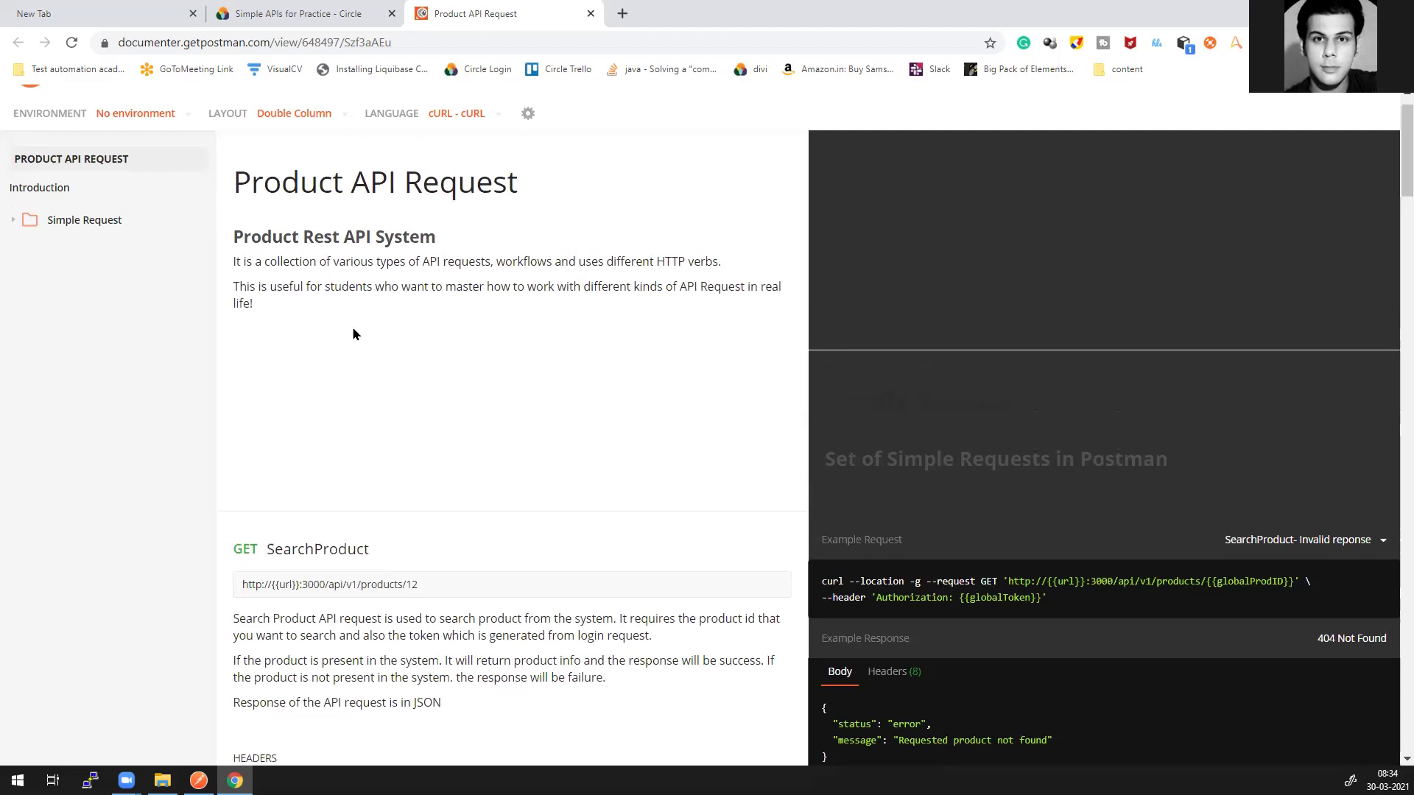
click(391, 43)
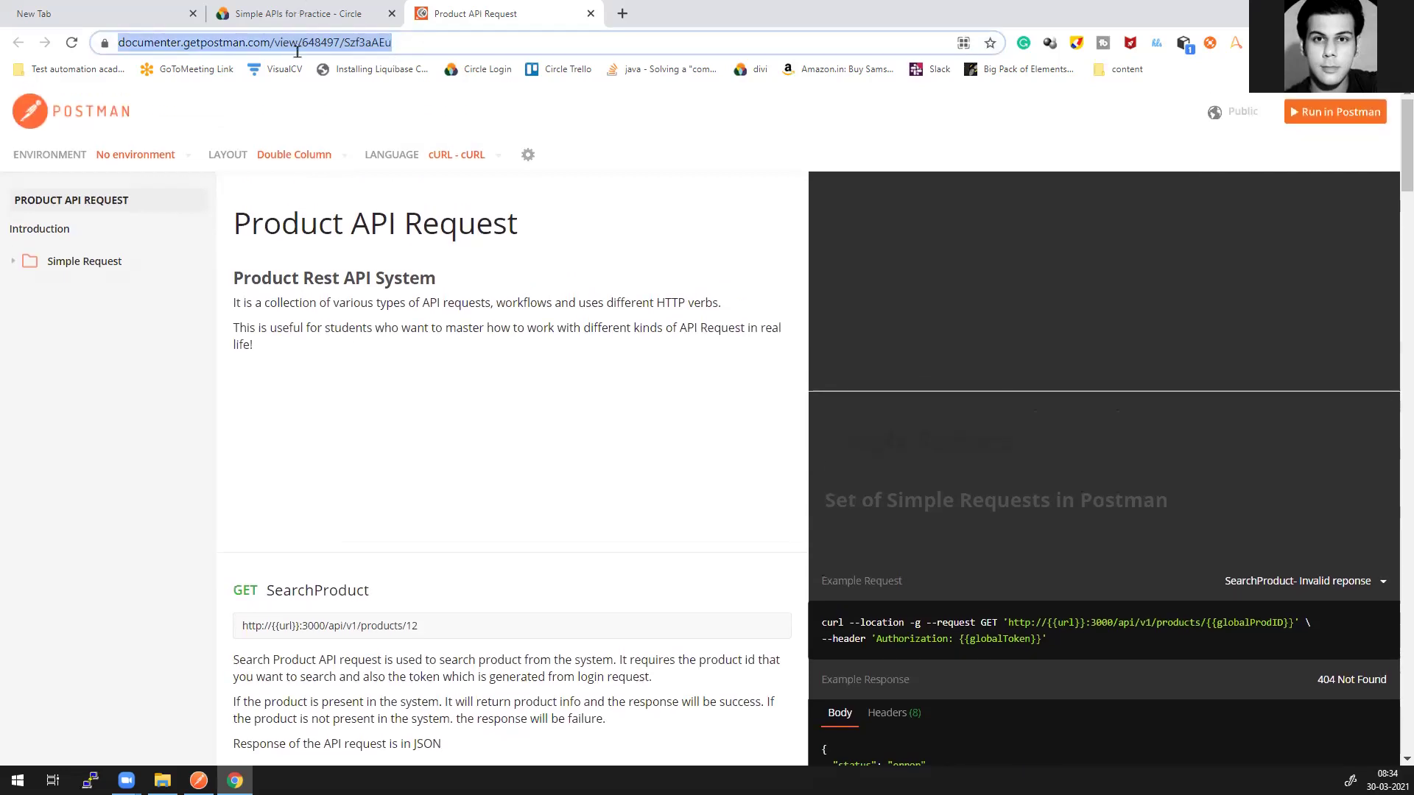
click(298, 13)
click(306, 44)
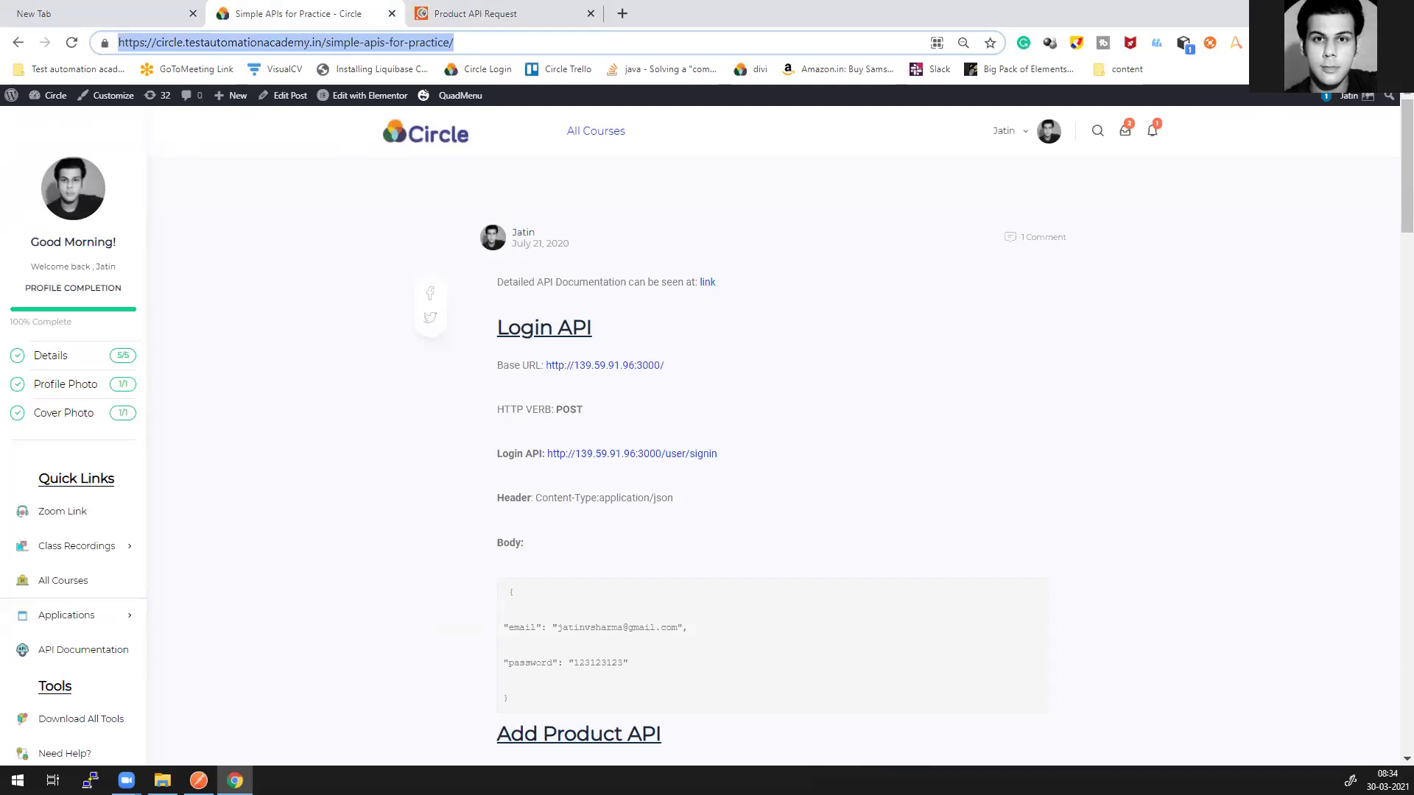
key(alt+Tab)
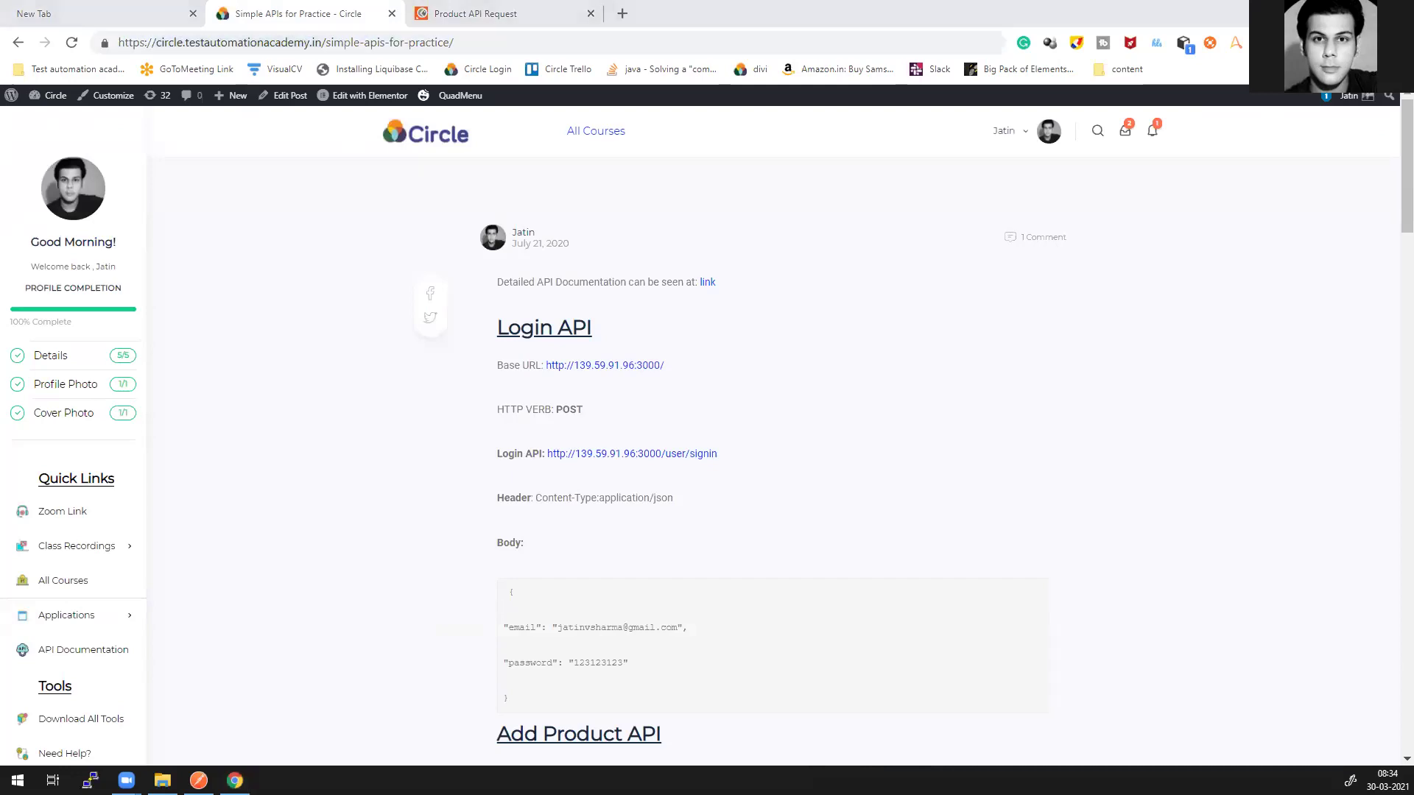
key(ctrl+Tab)
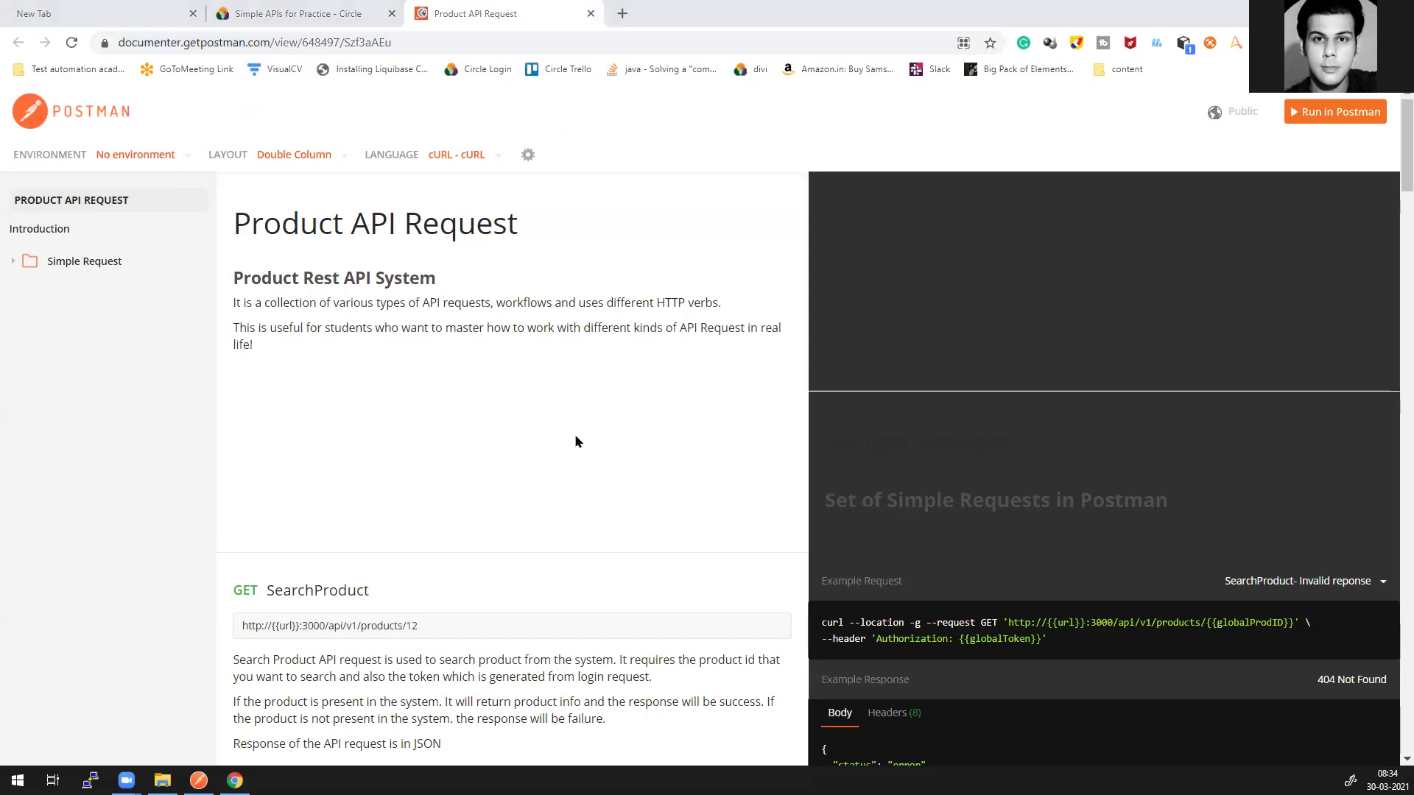
click(312, 22)
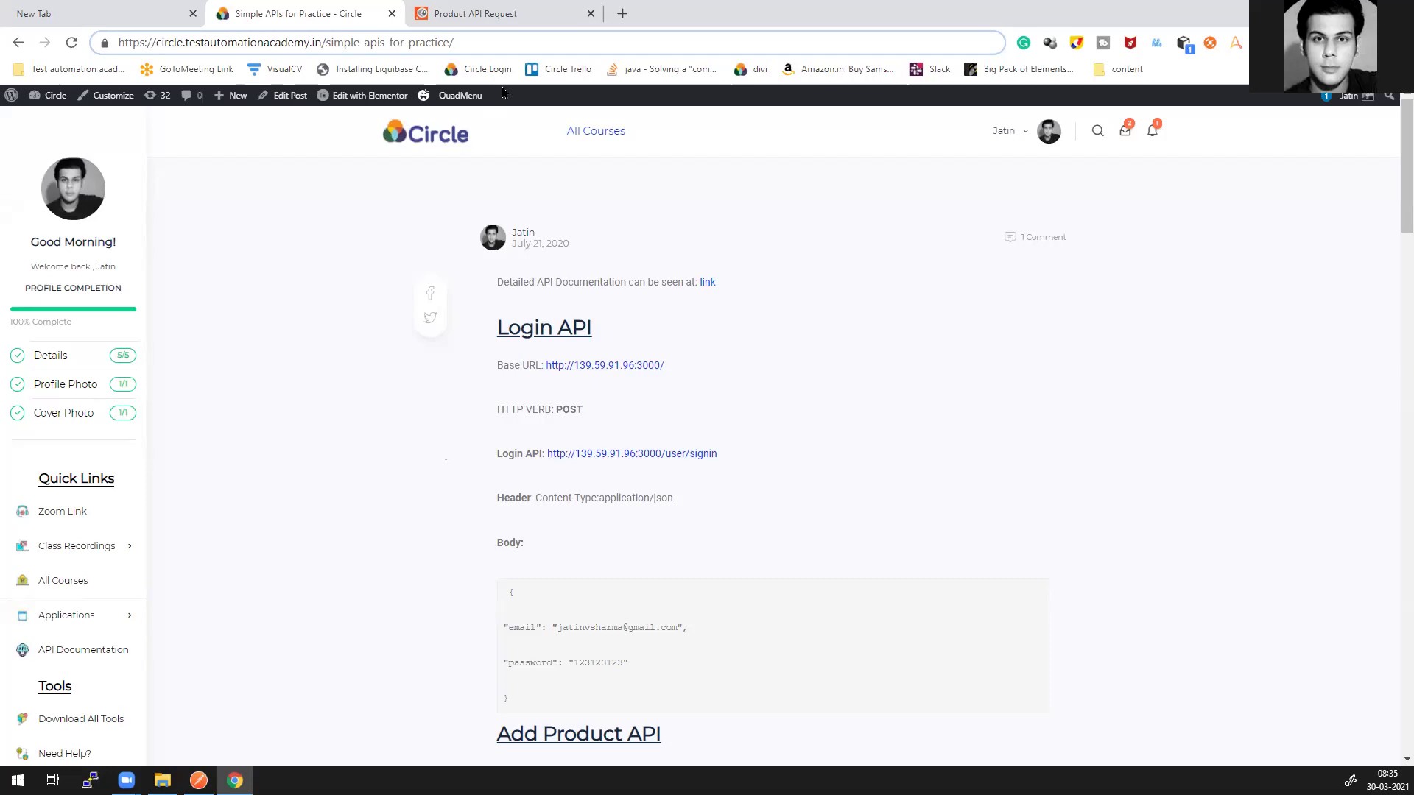
click(505, 16)
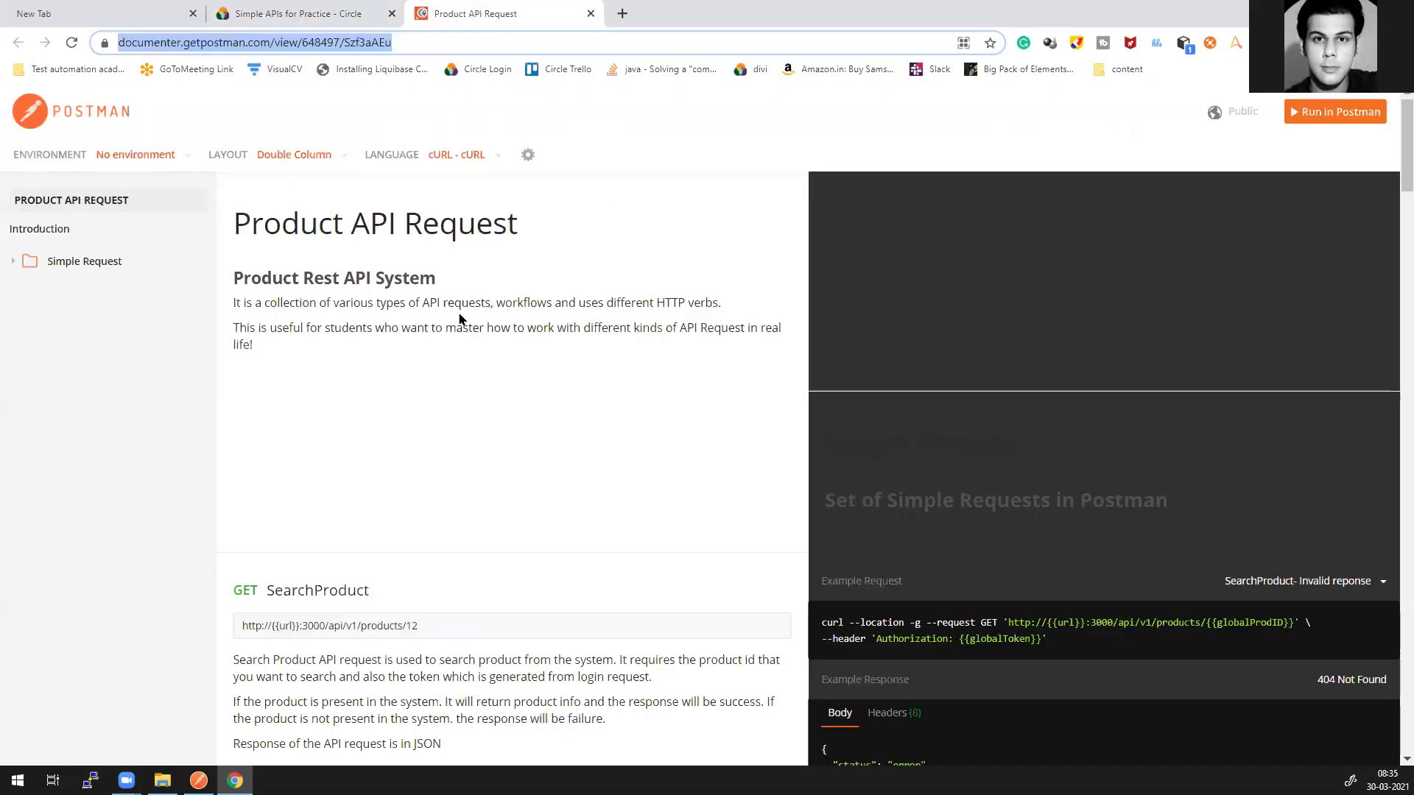
click(199, 779)
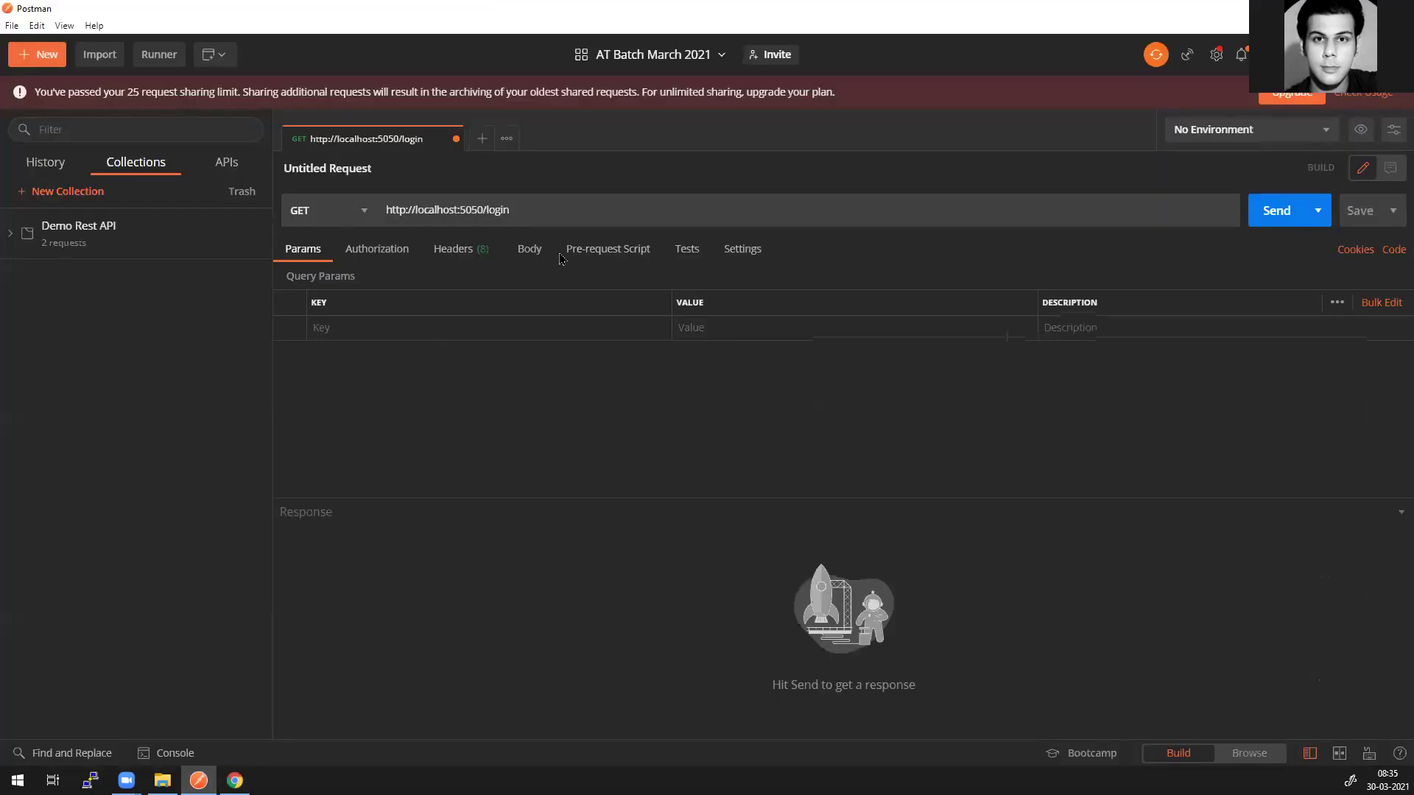
key(alt+Tab)
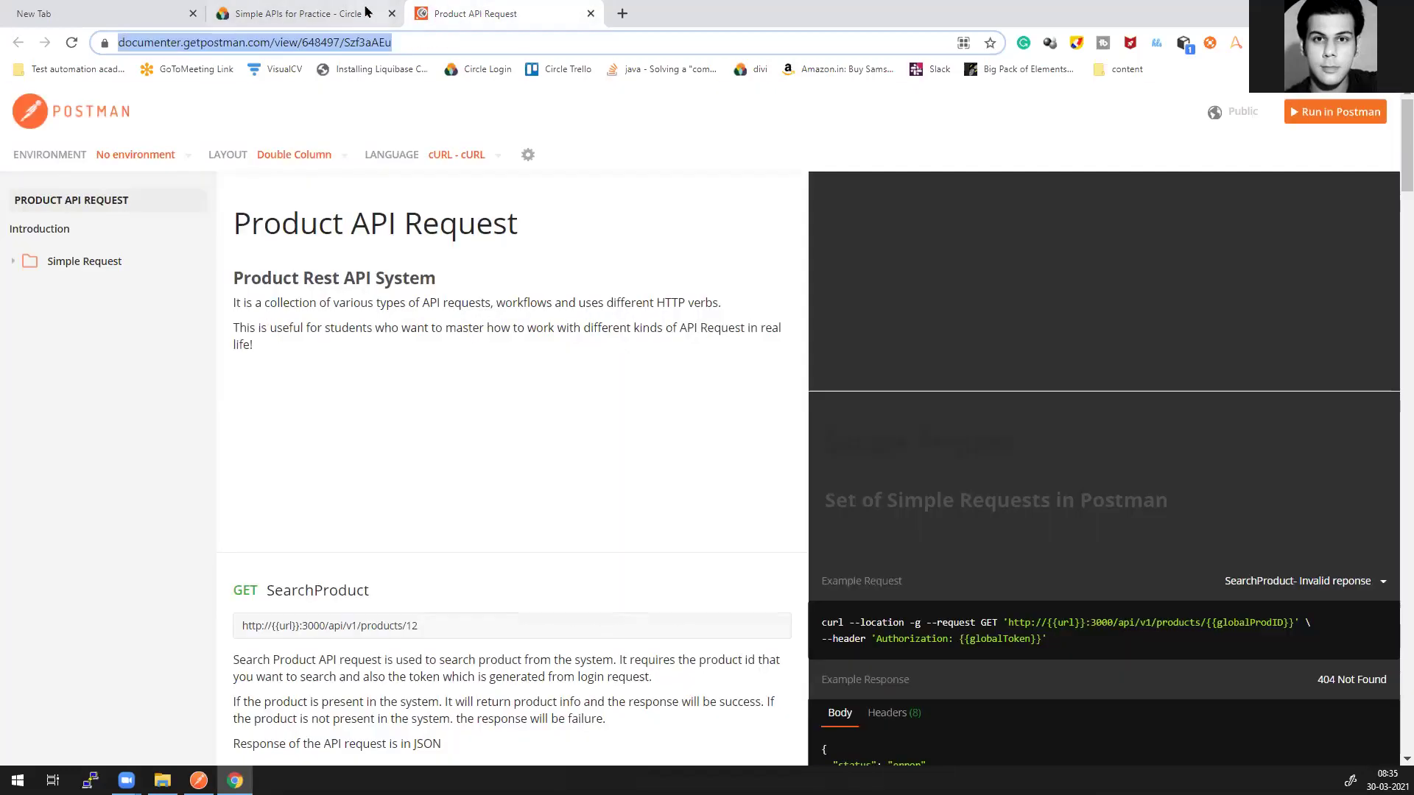
click(366, 12)
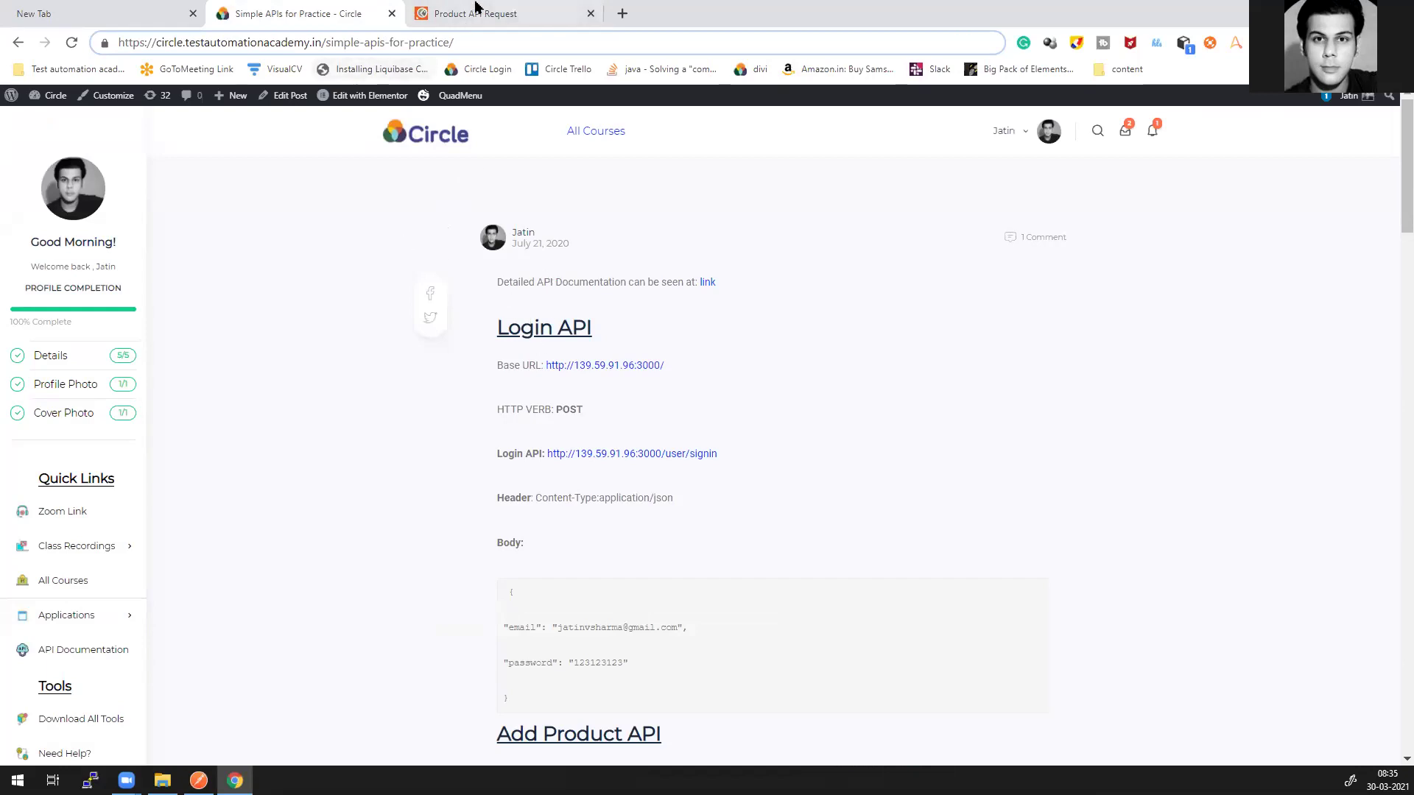
click(471, 12)
click(346, 13)
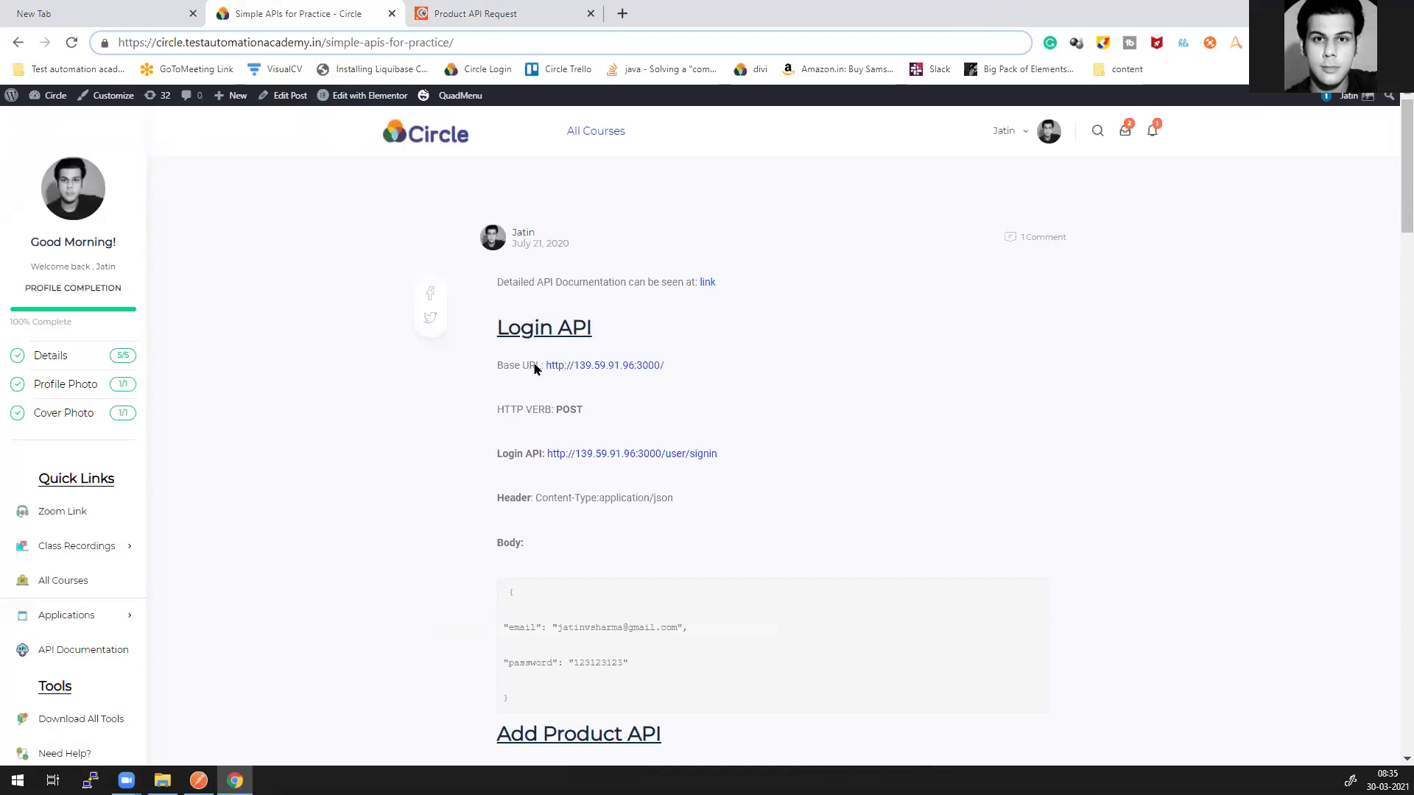
click(199, 780)
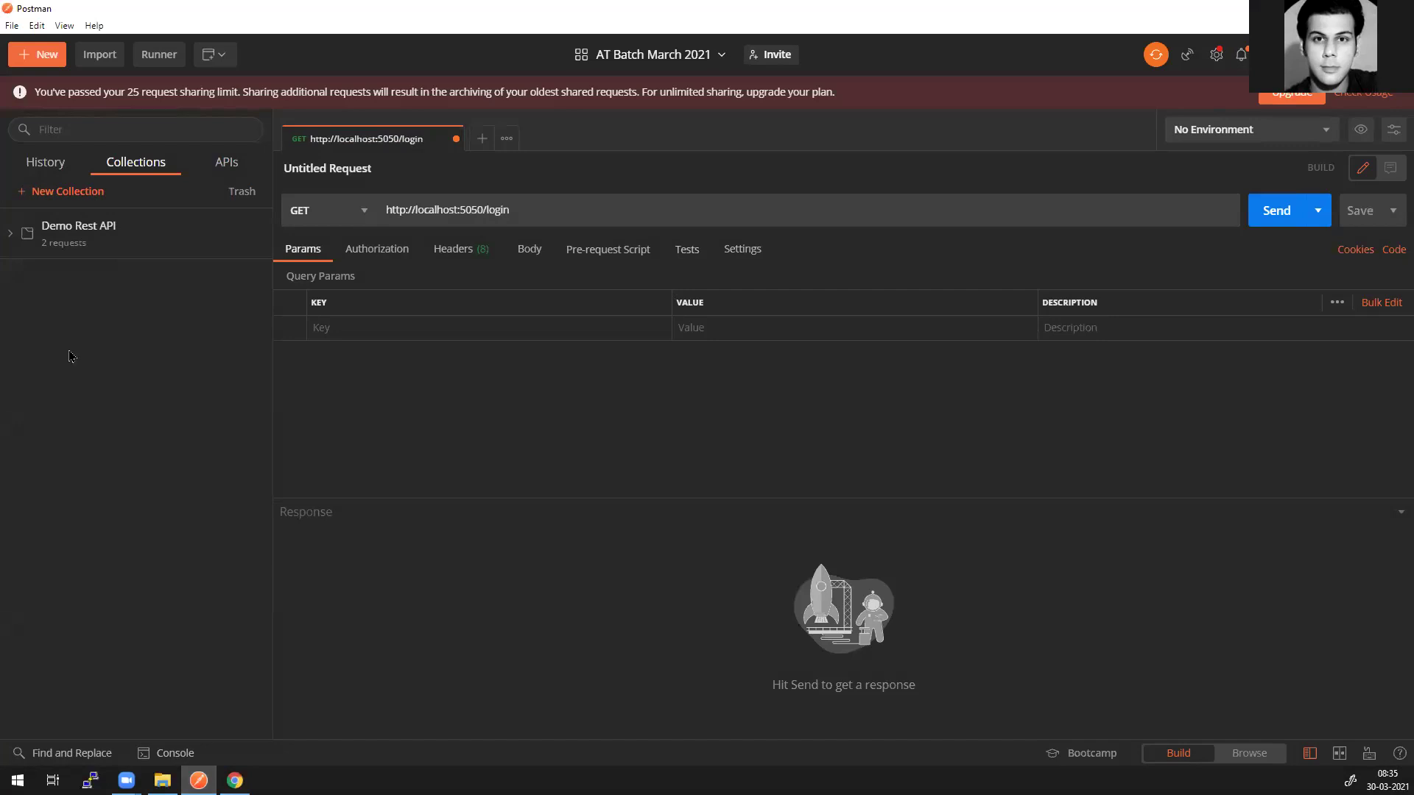
click(456, 139)
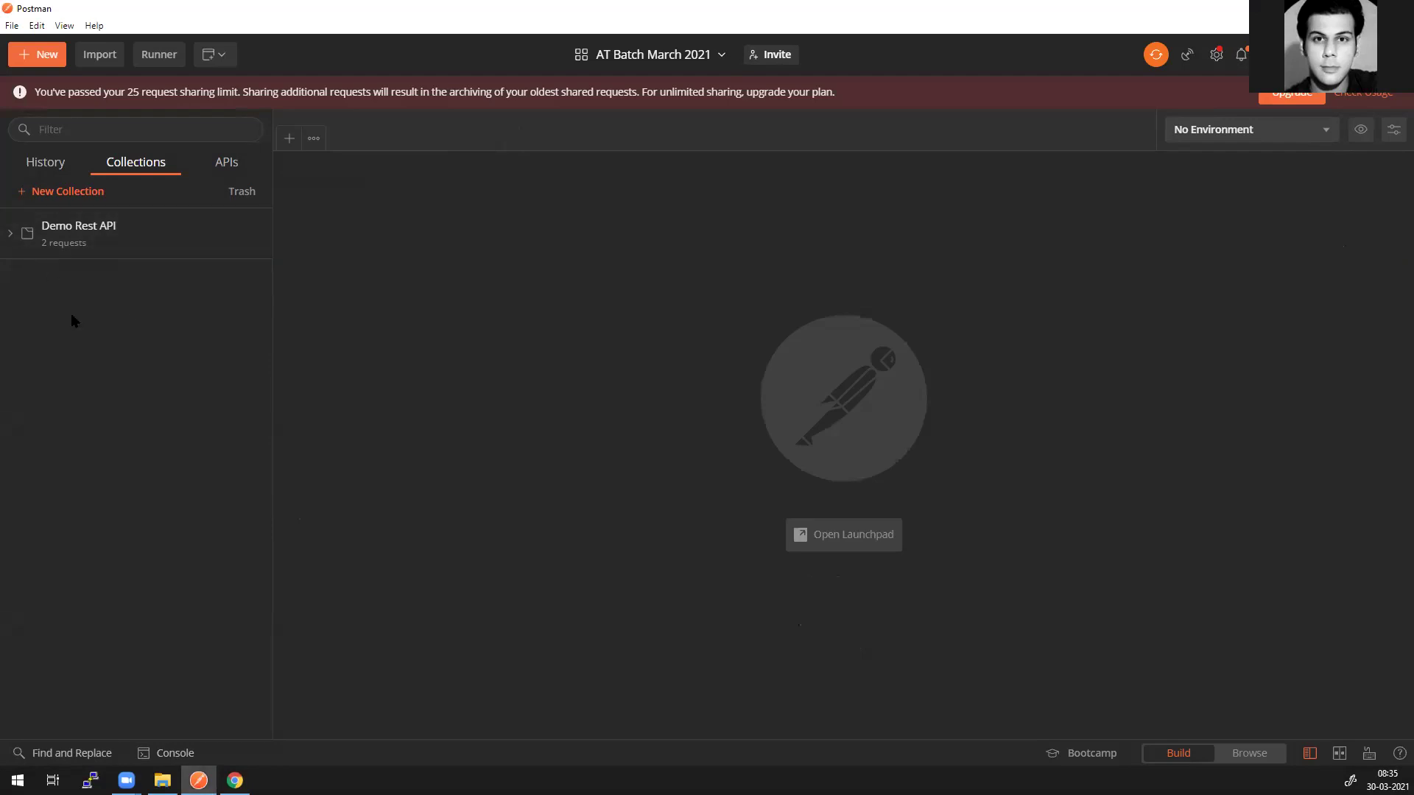
Step: Start a new collection and name it ProdRestAPICollection
key(ctrl+n)
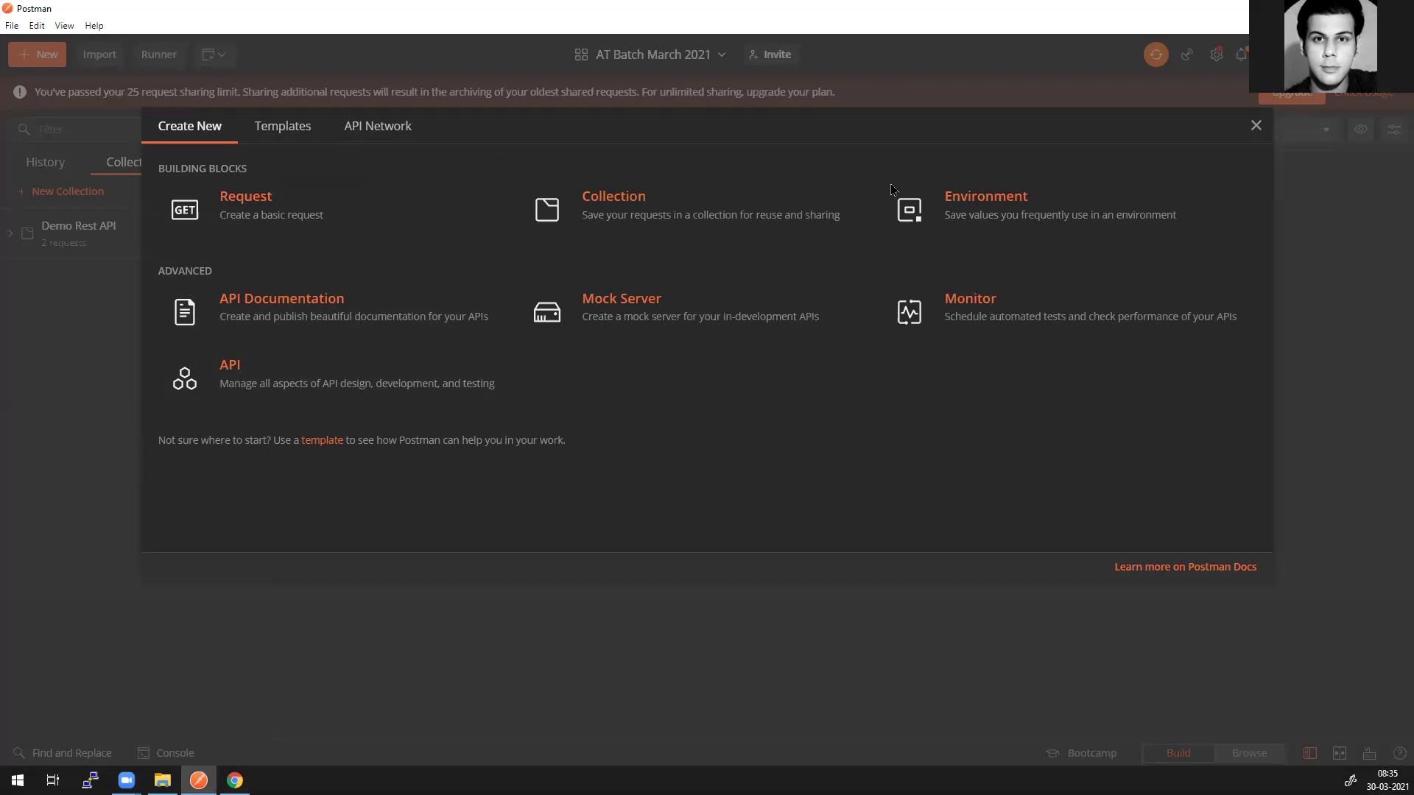
click(637, 239)
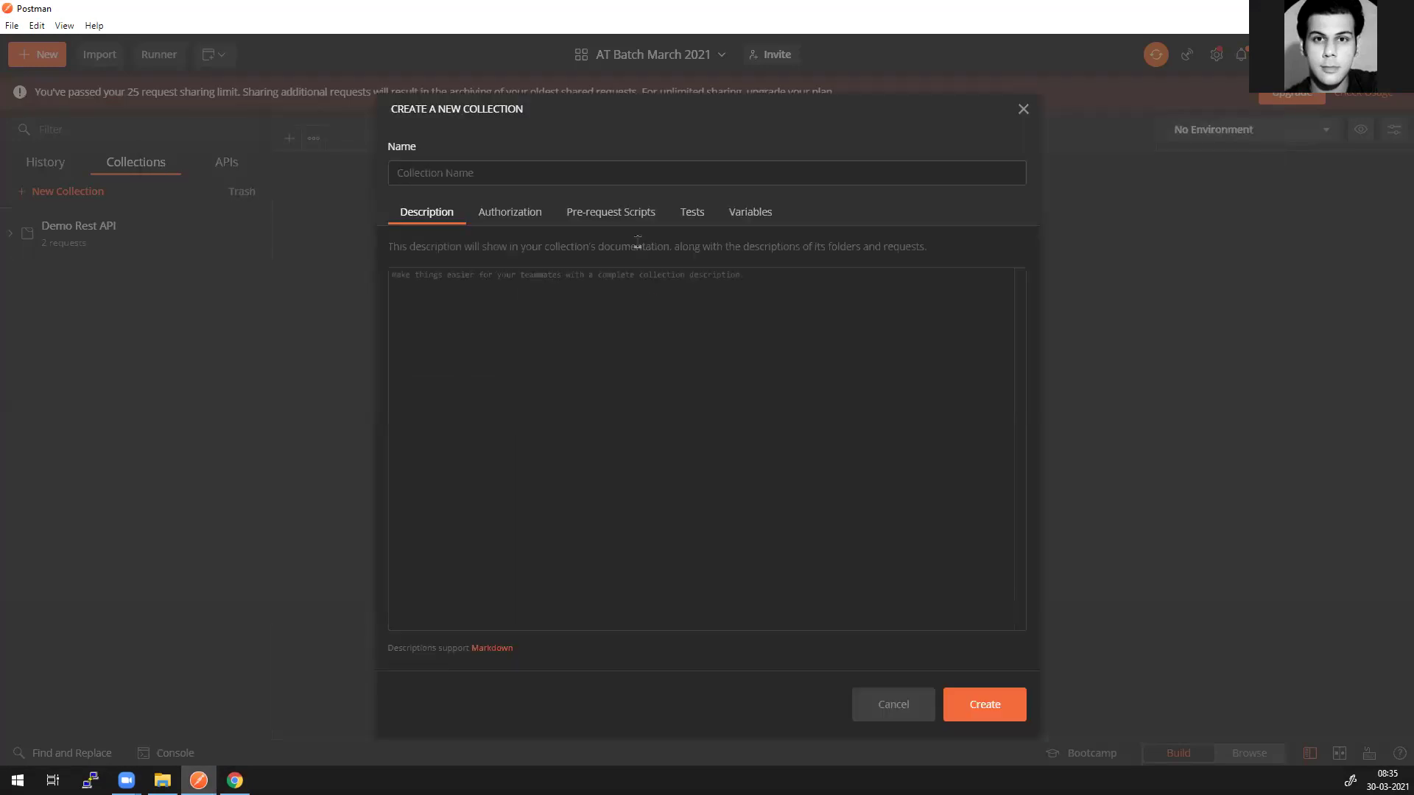
text(ProdRestAPICollection)
drag(396, 174, 524, 175)
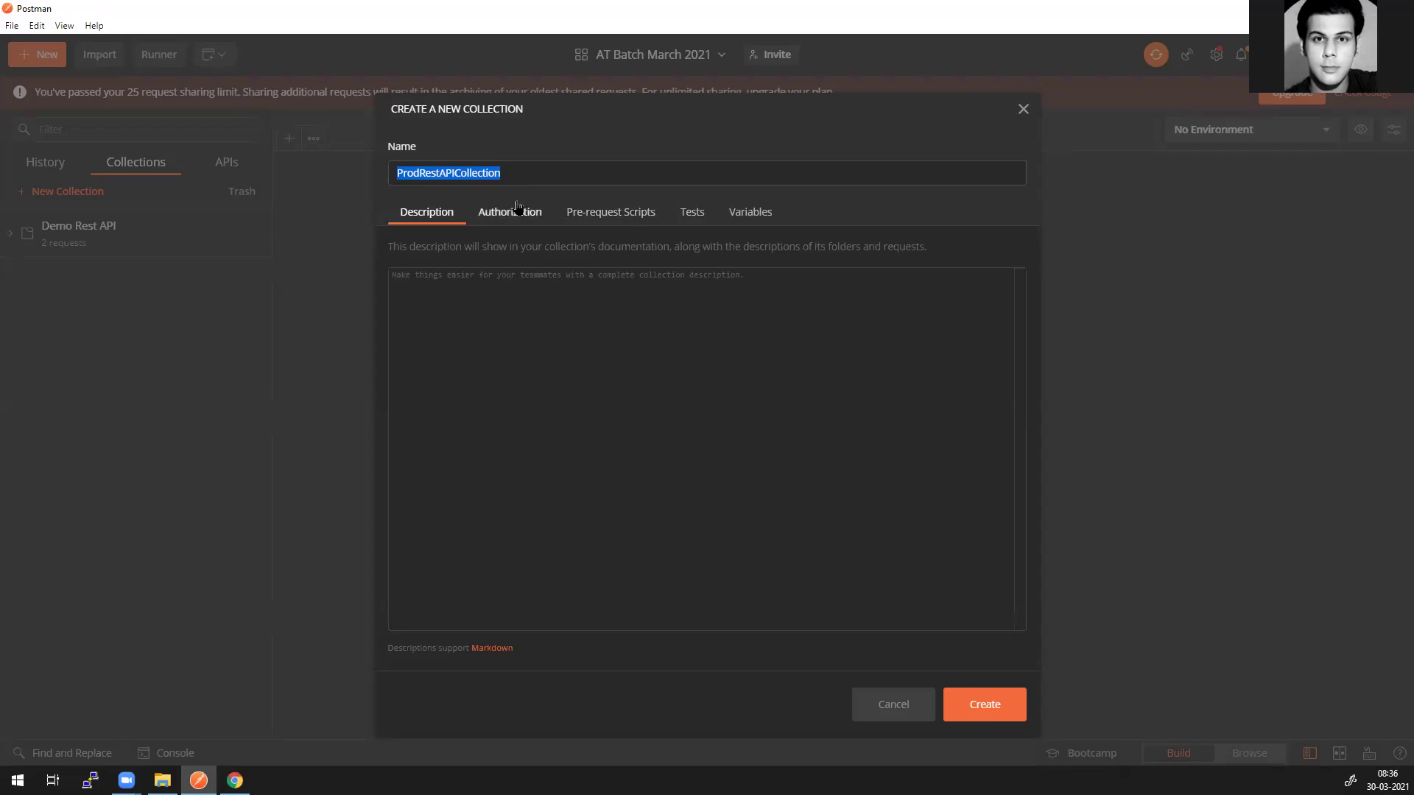
click(510, 302)
drag(392, 173, 516, 176)
click(498, 277)
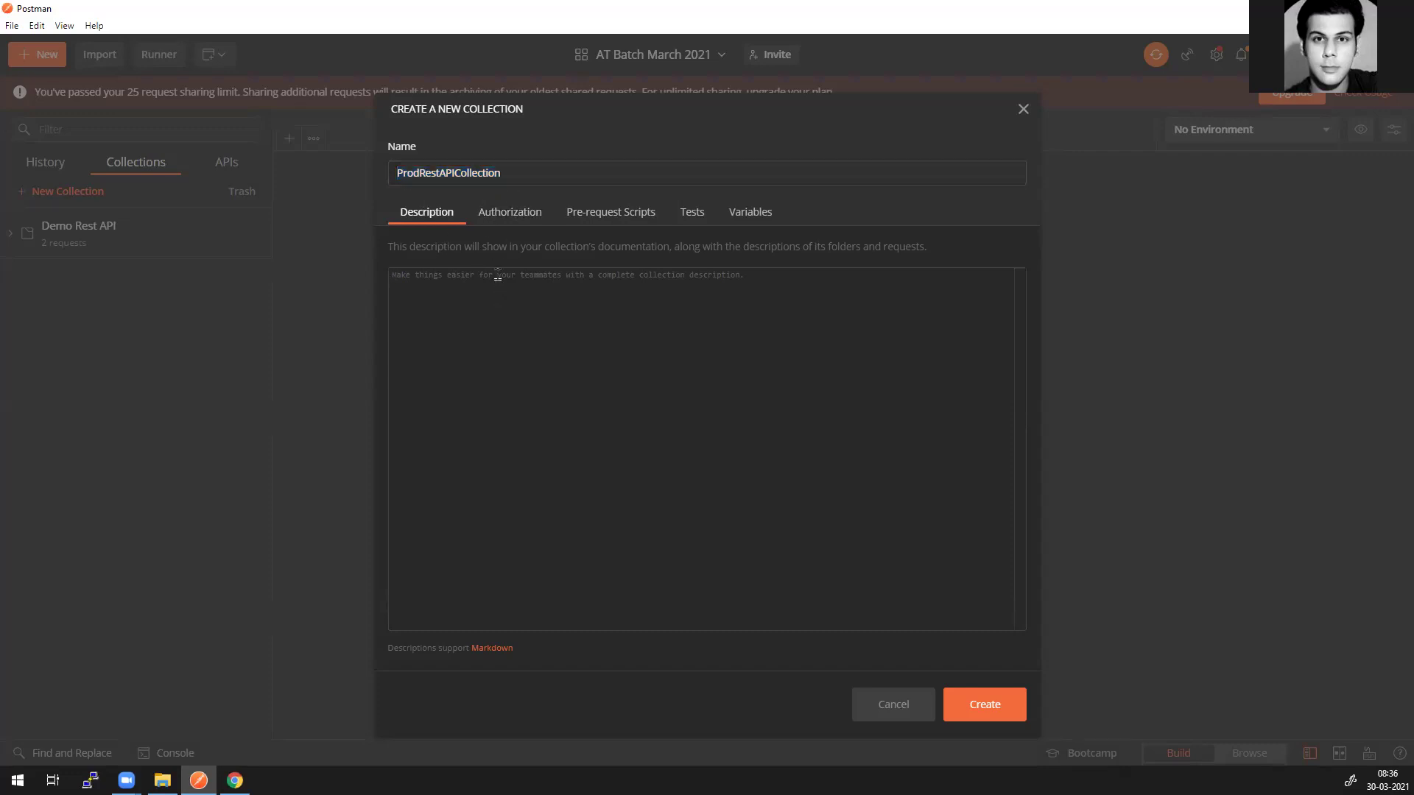
click(404, 173)
double_click(404, 173)
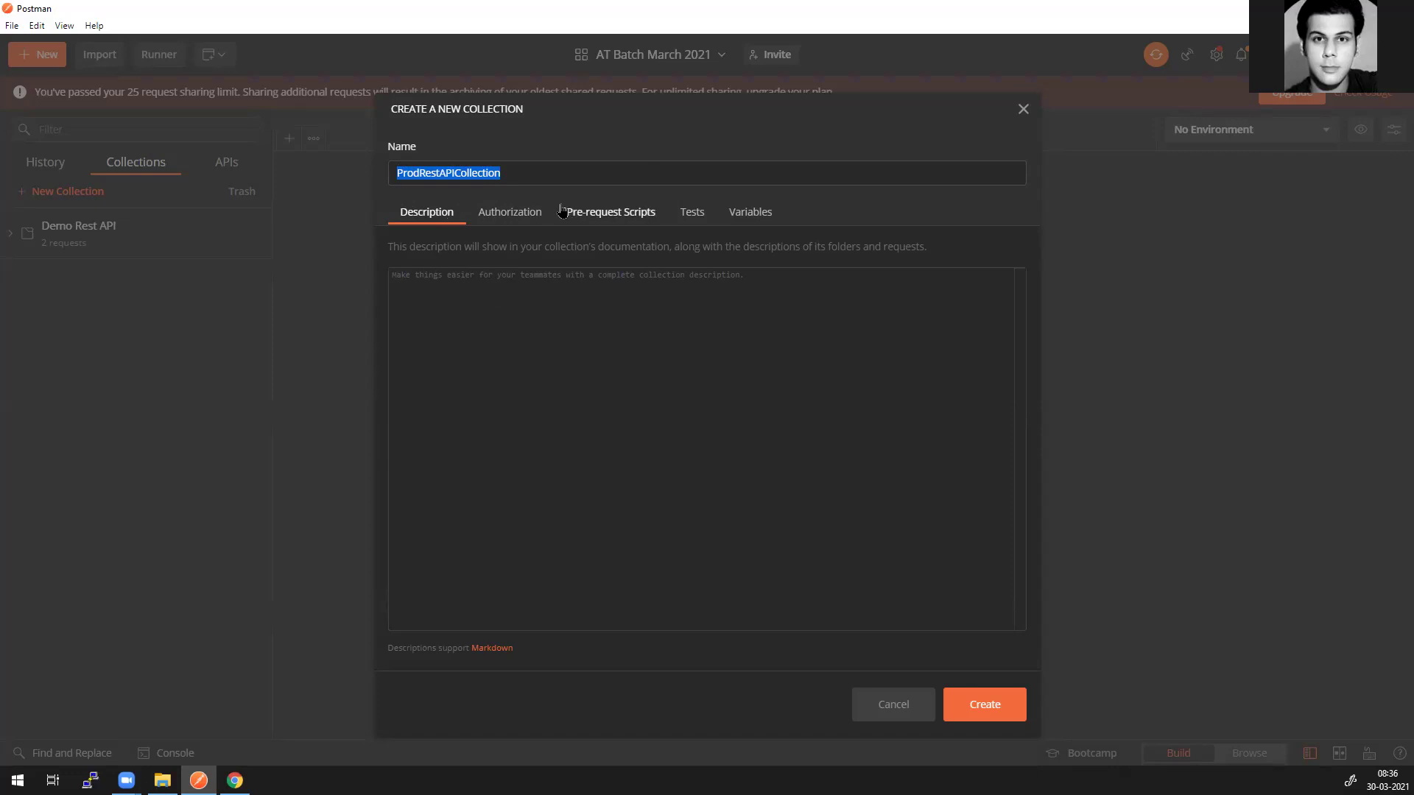
click(453, 173)
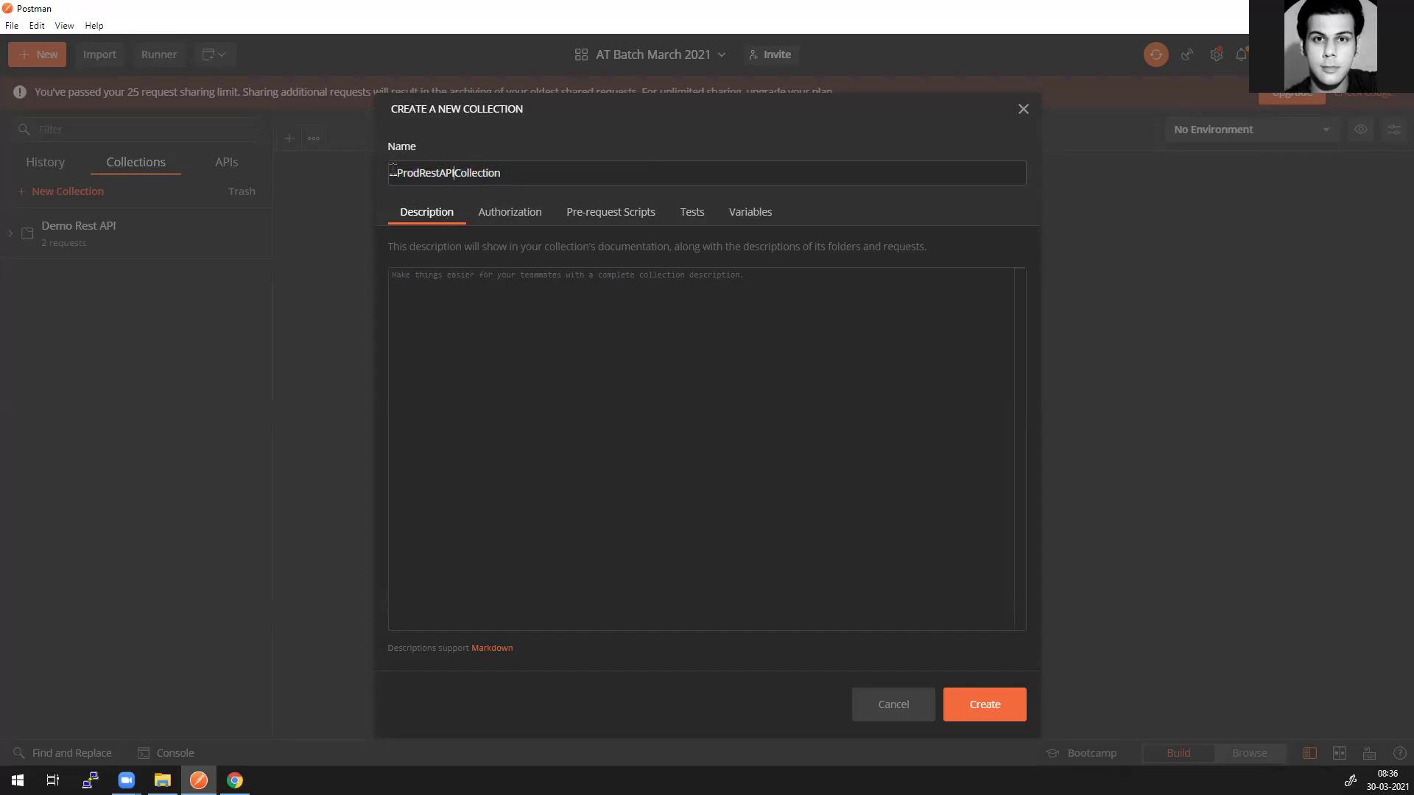
drag(391, 173, 522, 181)
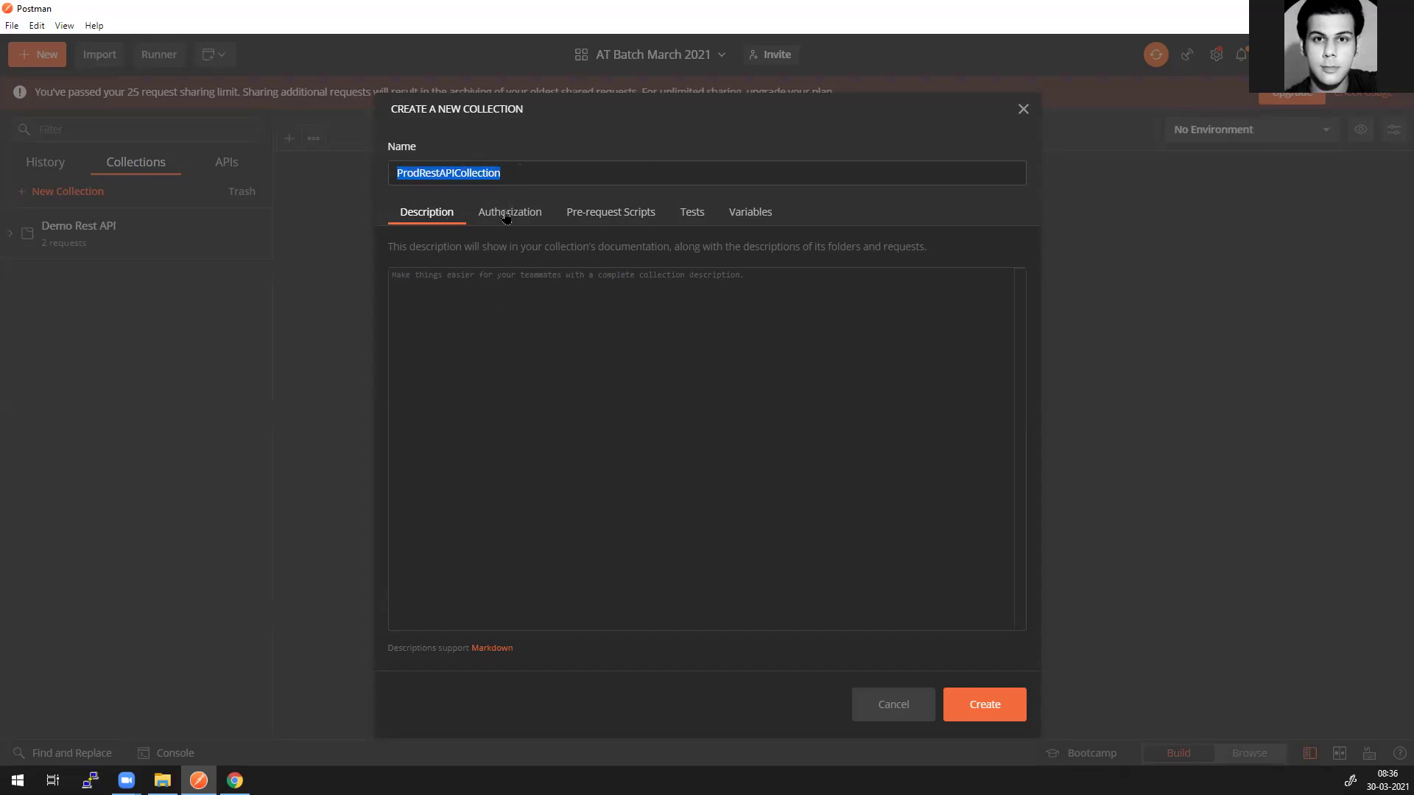
Step: Separate the words of the collection name with underscores so it reads Prod_Rest_API_Collection
click(458, 171)
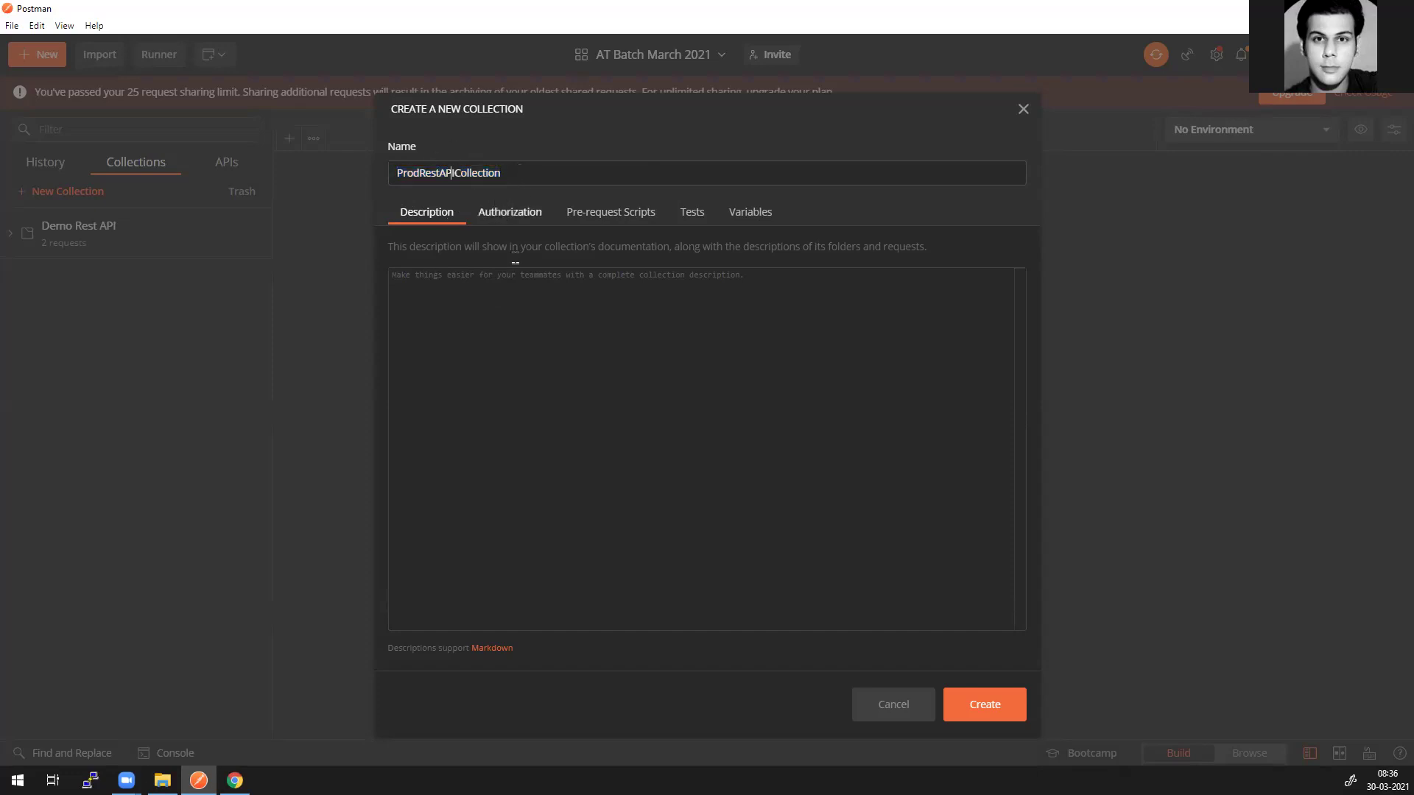
text(_API)
text(_)
text(_)
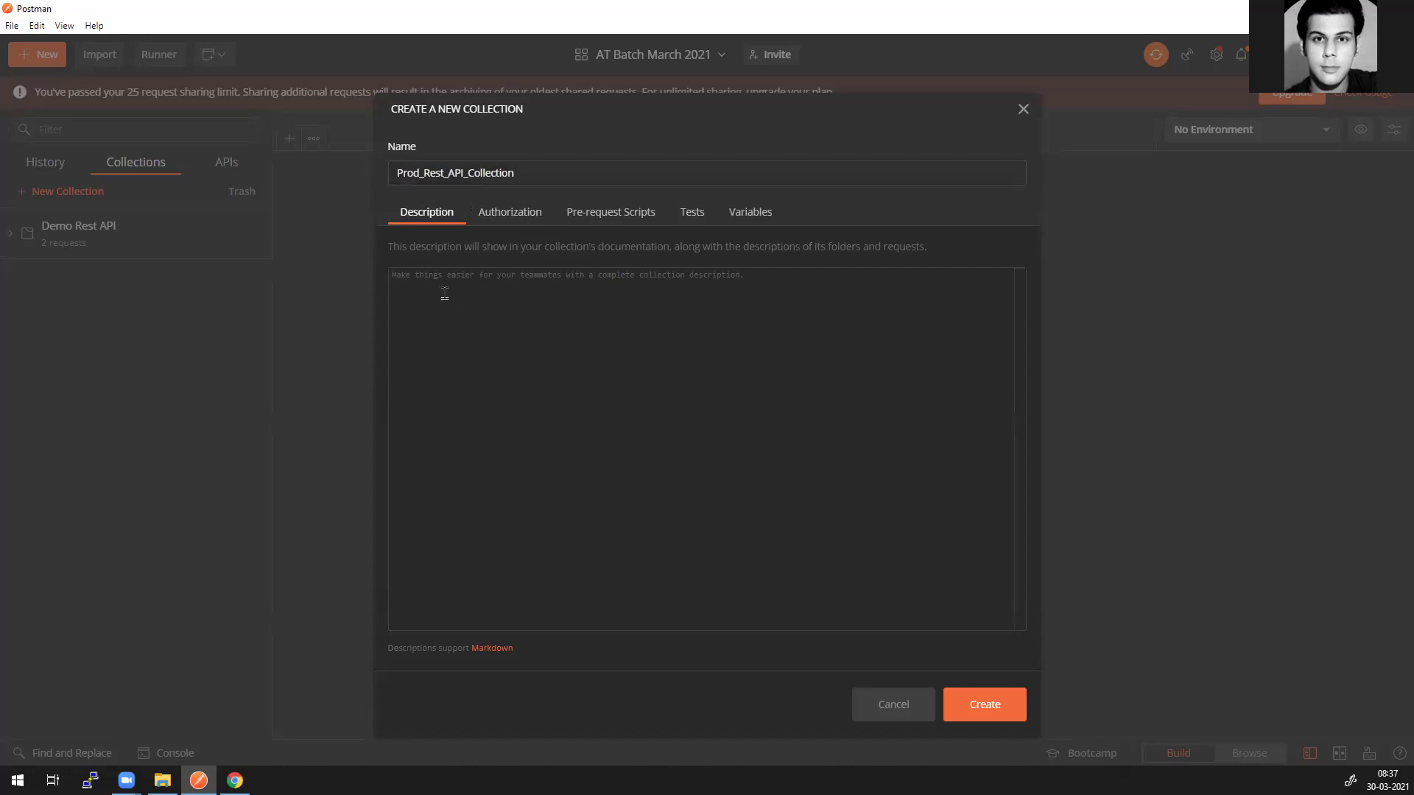
Step: Enter "Product Rest API collection is a set of CRUD endpoints." as the first line of the collection description
click(414, 298)
click(700, 321)
text(Produ)
key(BackSpace)
text(uct Tr)
key(BackSpace)
key(BackSpace)
text(Tr)
key(BackSpace)
key(BackSpace)
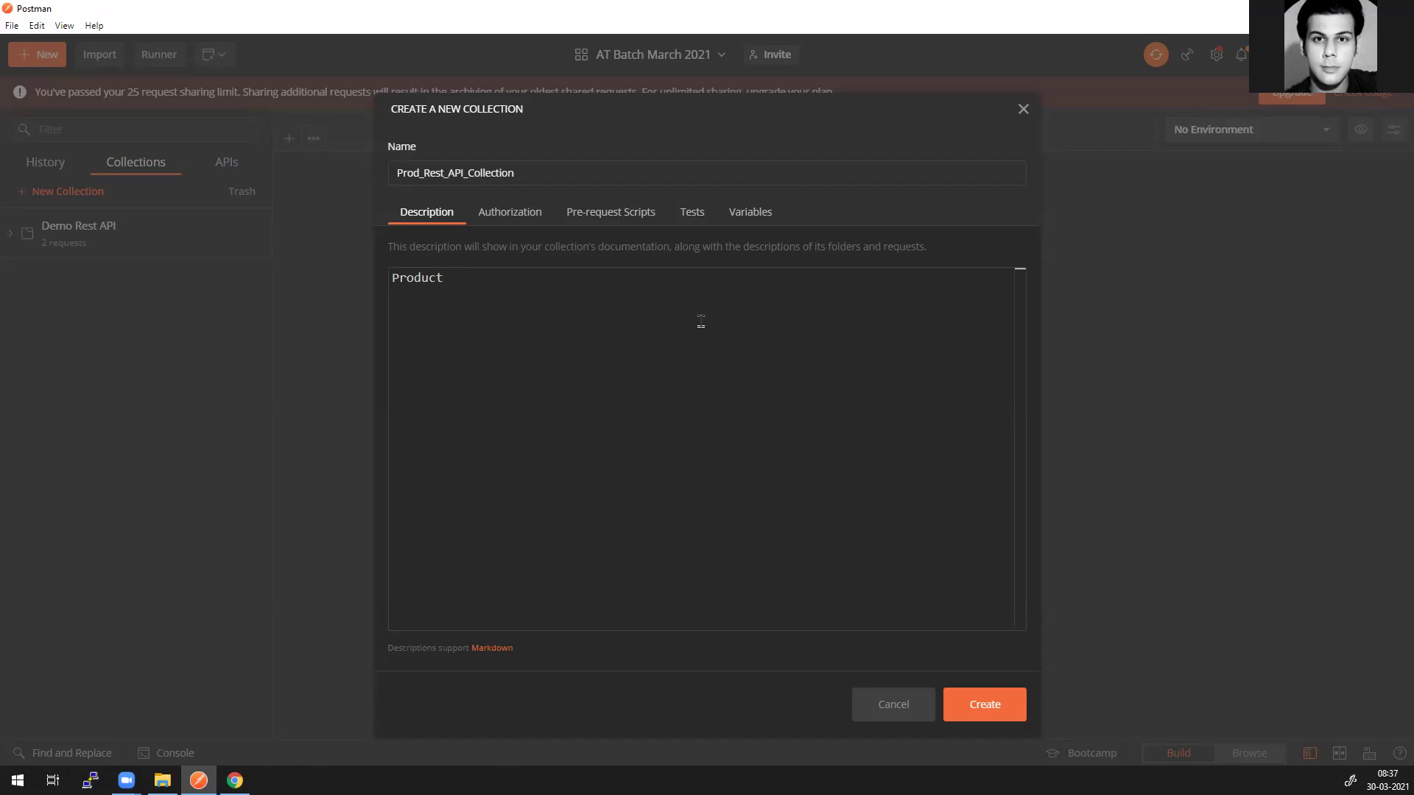
text(Rest API collection is a sey)
key(BackSpace)
text(t of CRUD )
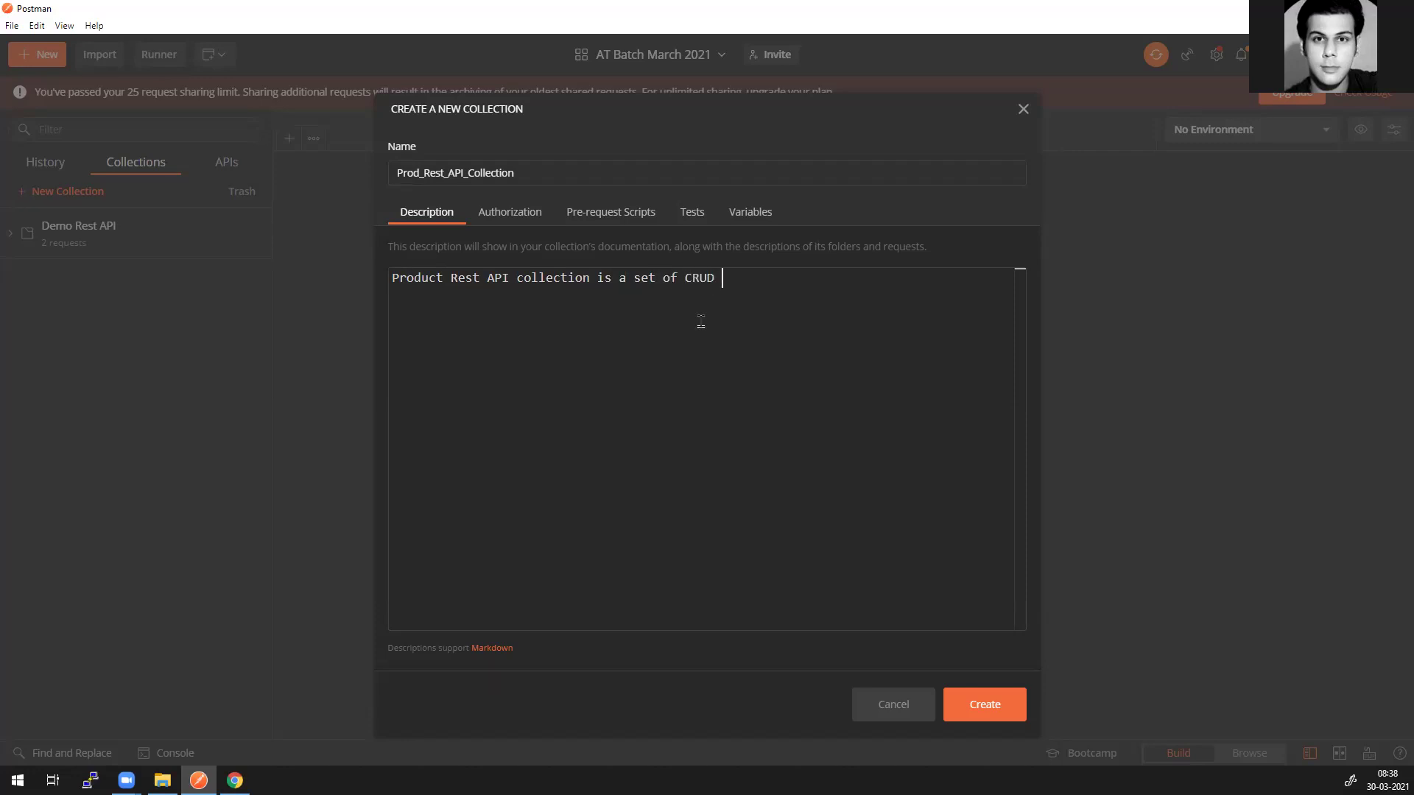
text(endpoints)
drag(772, 277, 315, 276)
click(811, 302)
text(.)
Step: Add the line "Consist of APIs" to the description, followed by GET, POST, PUT and DELETE on separate lines
key(Return)
text(Consist of APIs)
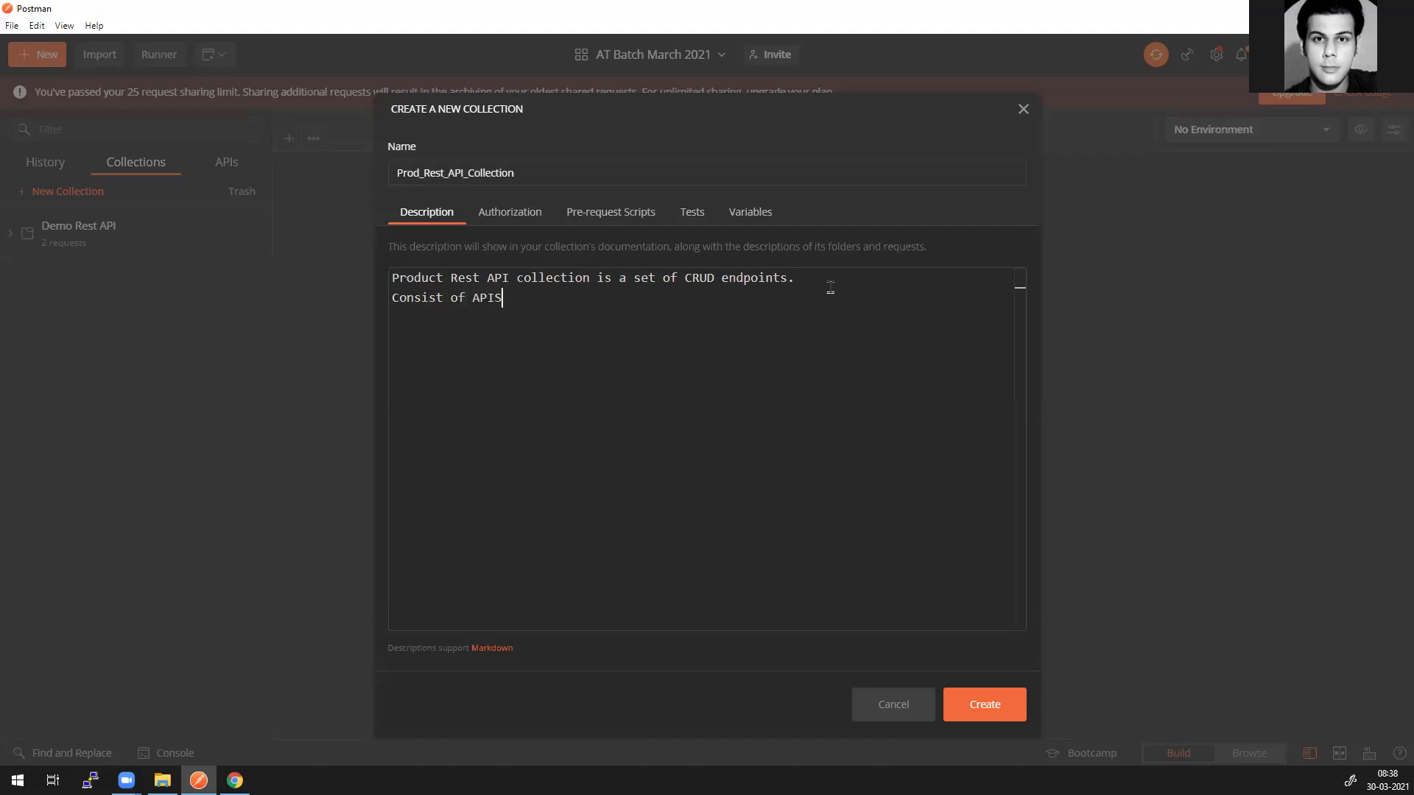
key(Return)
text(1. G)
key(BackSpace)
key(BackSpace)
key(BackSpace)
key(BackSpace)
text(GET)
key(Return)
text(POST)
key(Return)
text(PUT)
key(Return)
text(DELETE)
key(Return)
Step: Create the Prod_Rest_API_Collection collection, closing its details view and expanding it in the collections list
drag(393, 277, 497, 392)
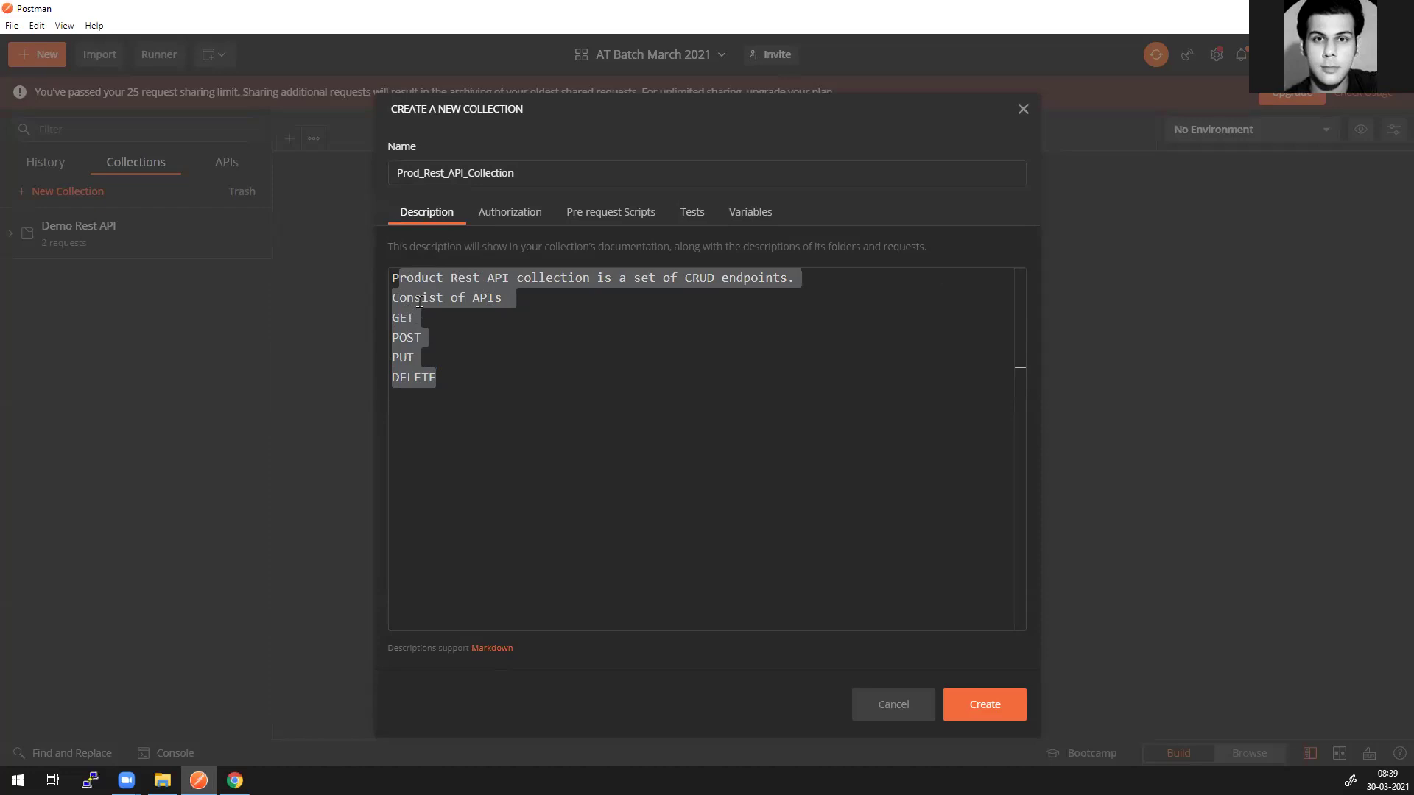
click(1001, 714)
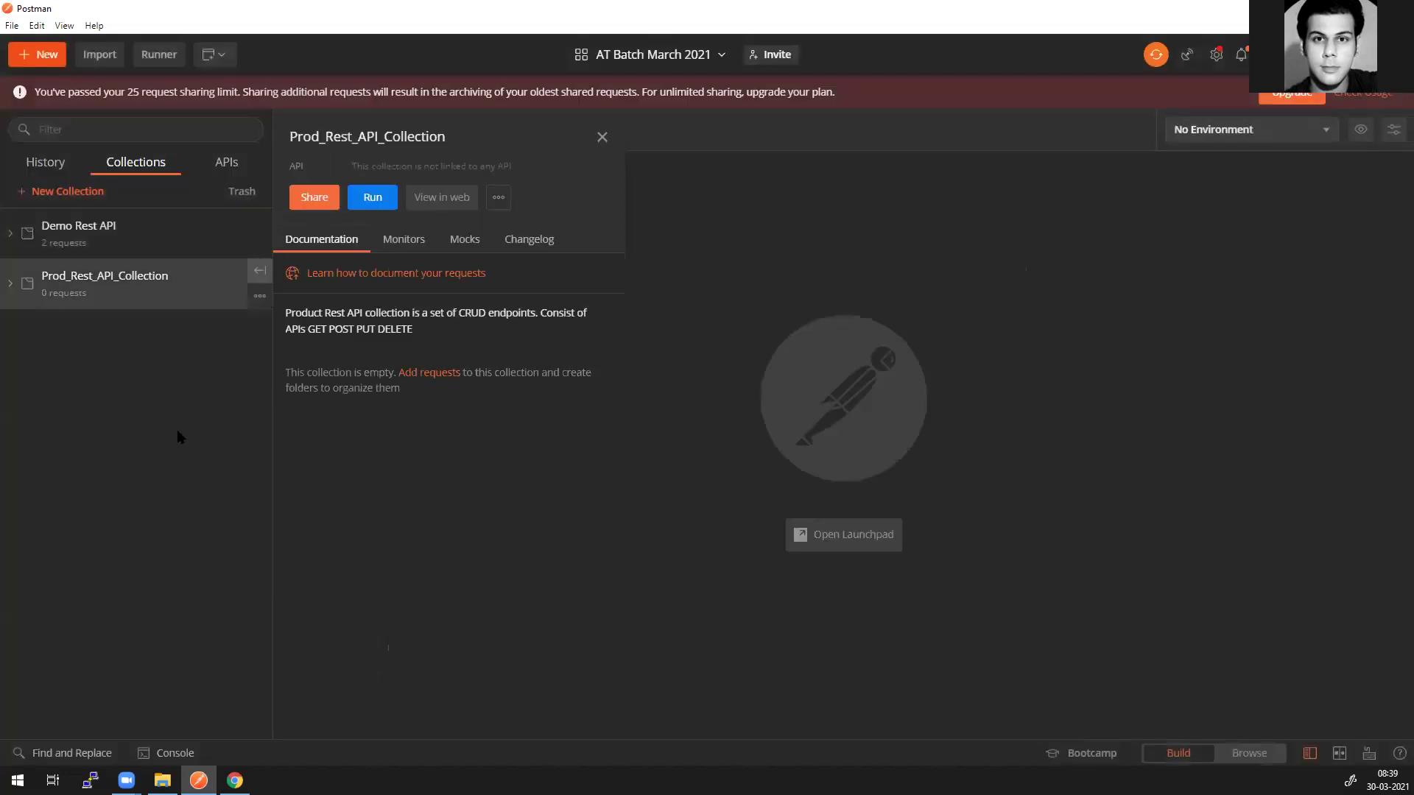
click(601, 137)
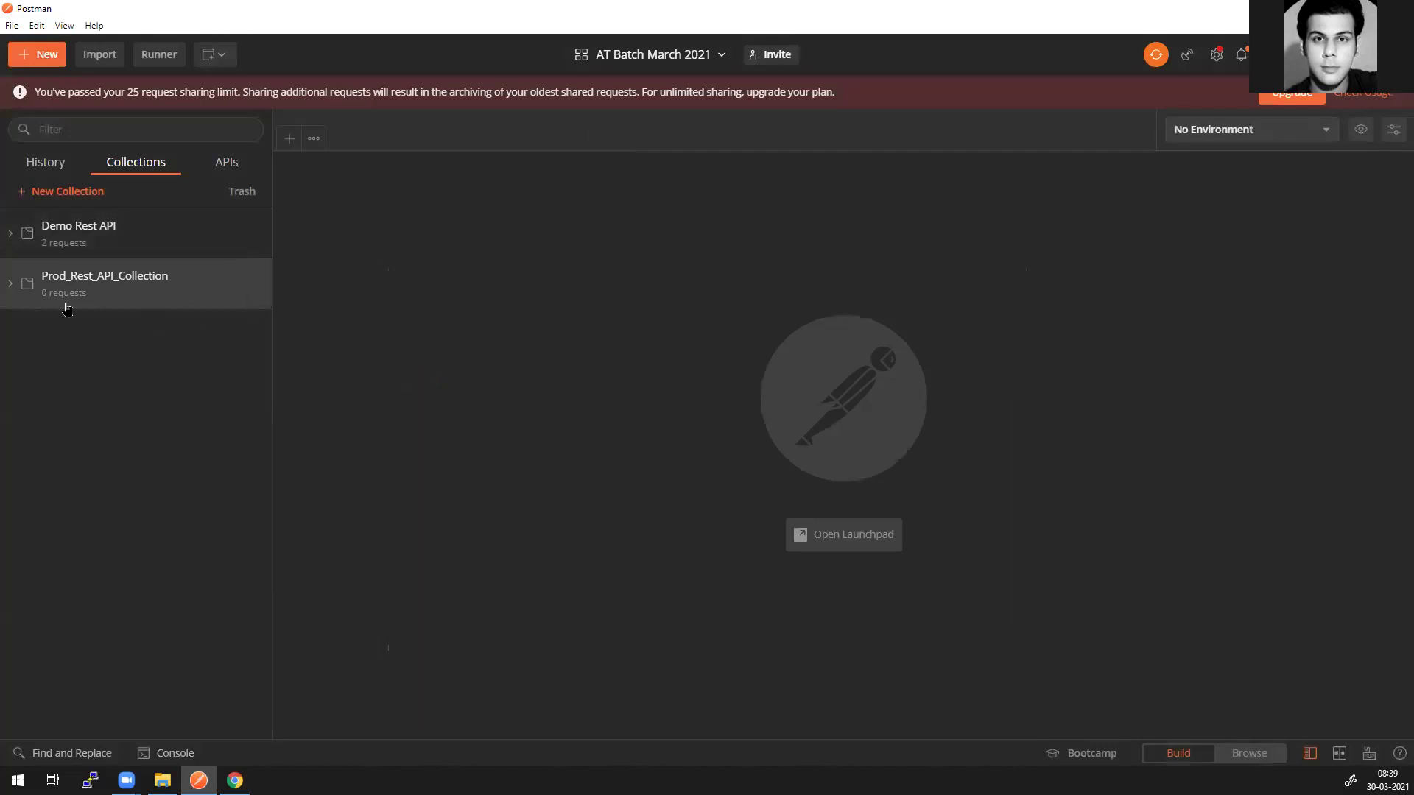
click(11, 284)
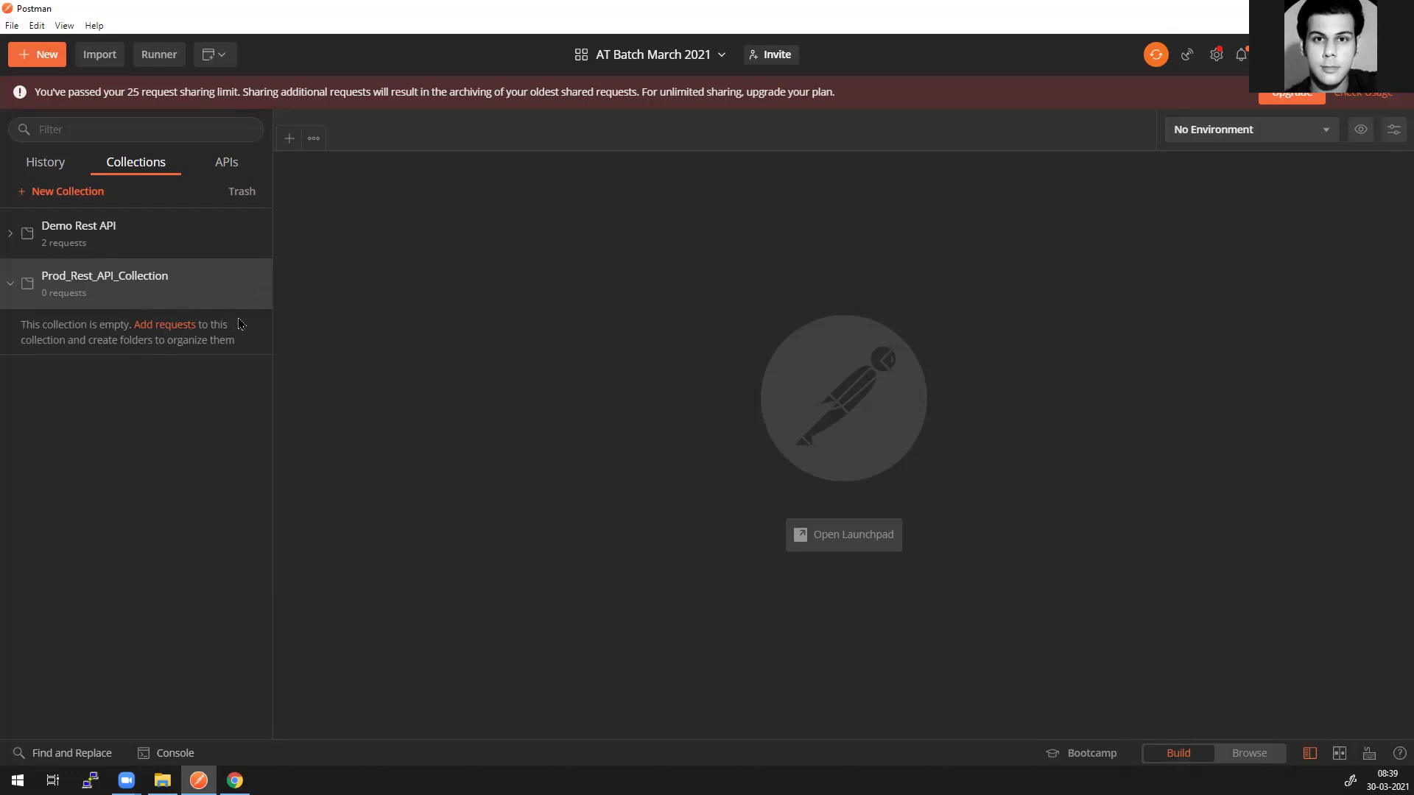
Step: Add an "Author" line with the author's handle below the method list in the Prod_Rest_API_Collection description and update the collection
click(259, 295)
click(158, 408)
key(Return)
key(Return)
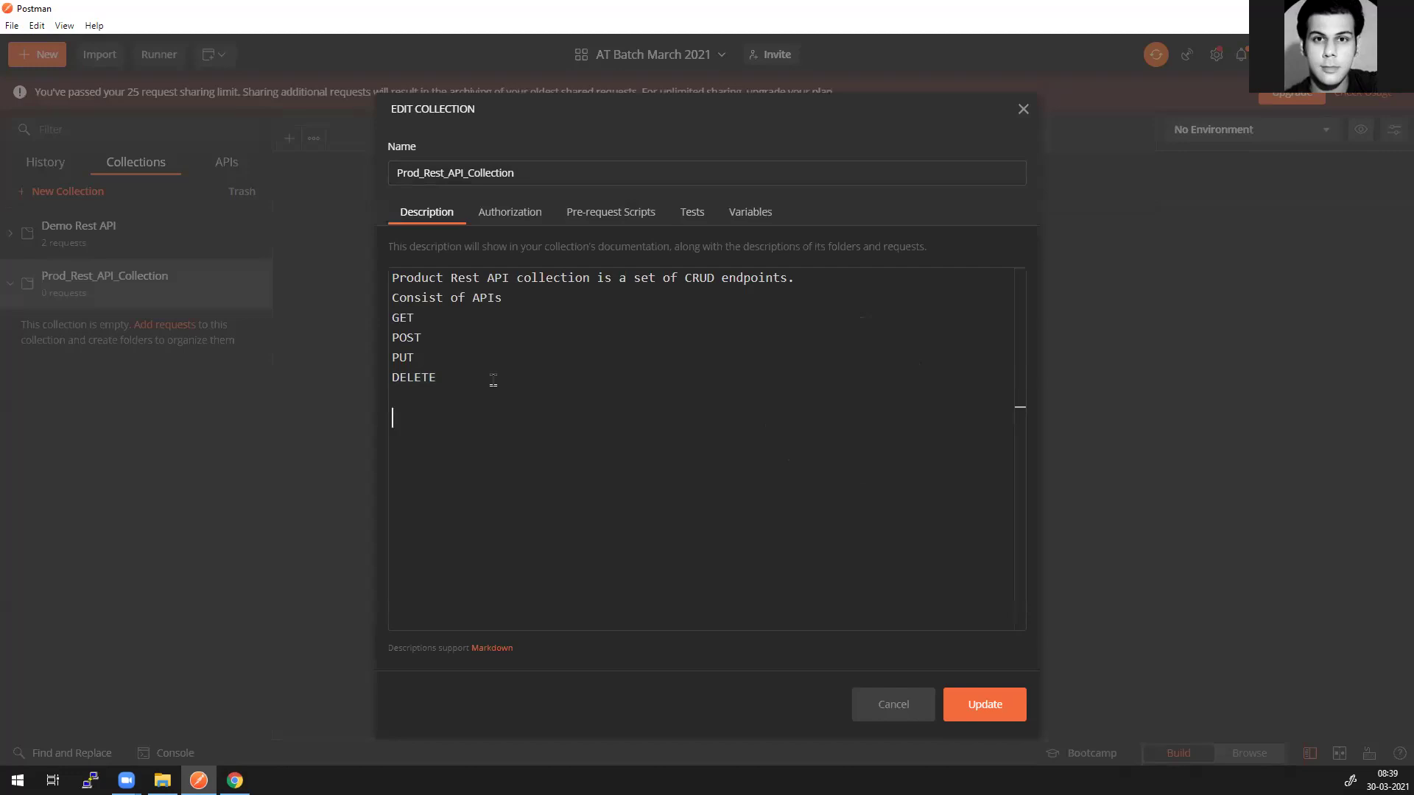
text(Author @)
text(jatinv)
text(shamra)
key(BackSpace)
key(BackSpace)
key(BackSpace)
text(rma)
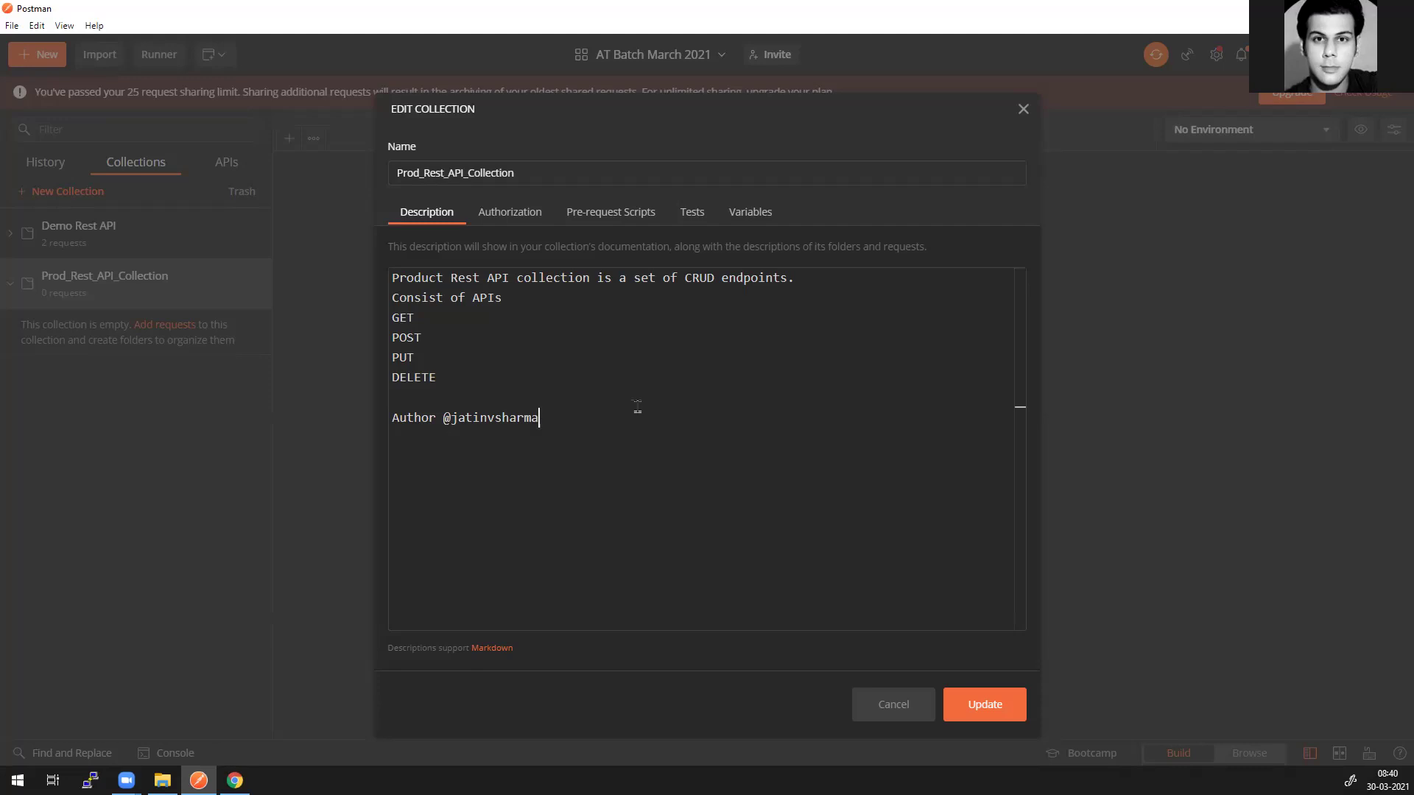
click(959, 705)
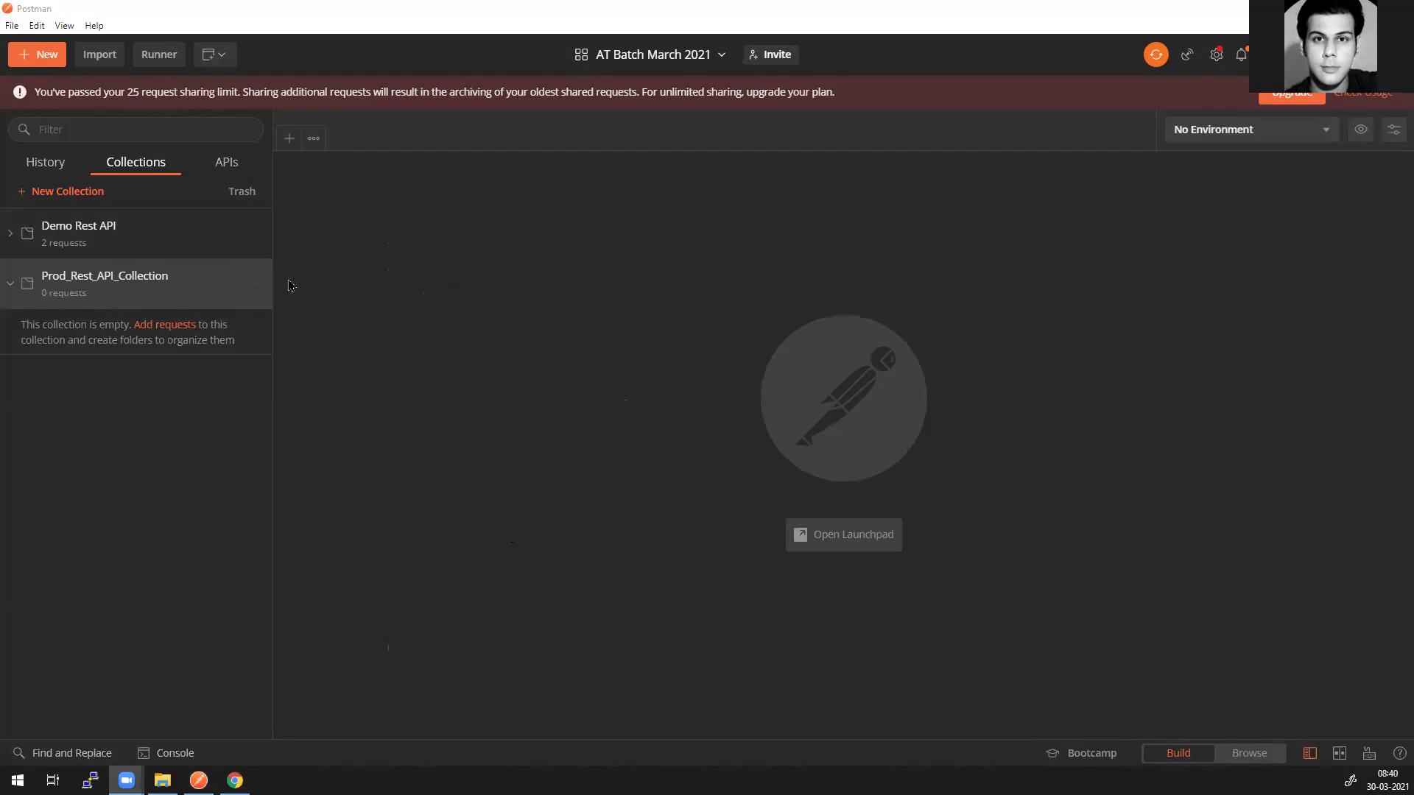
Step: Open the form for adding a request to Prod_Rest_API_Collection, and switch to the API practice page in Chrome
click(259, 295)
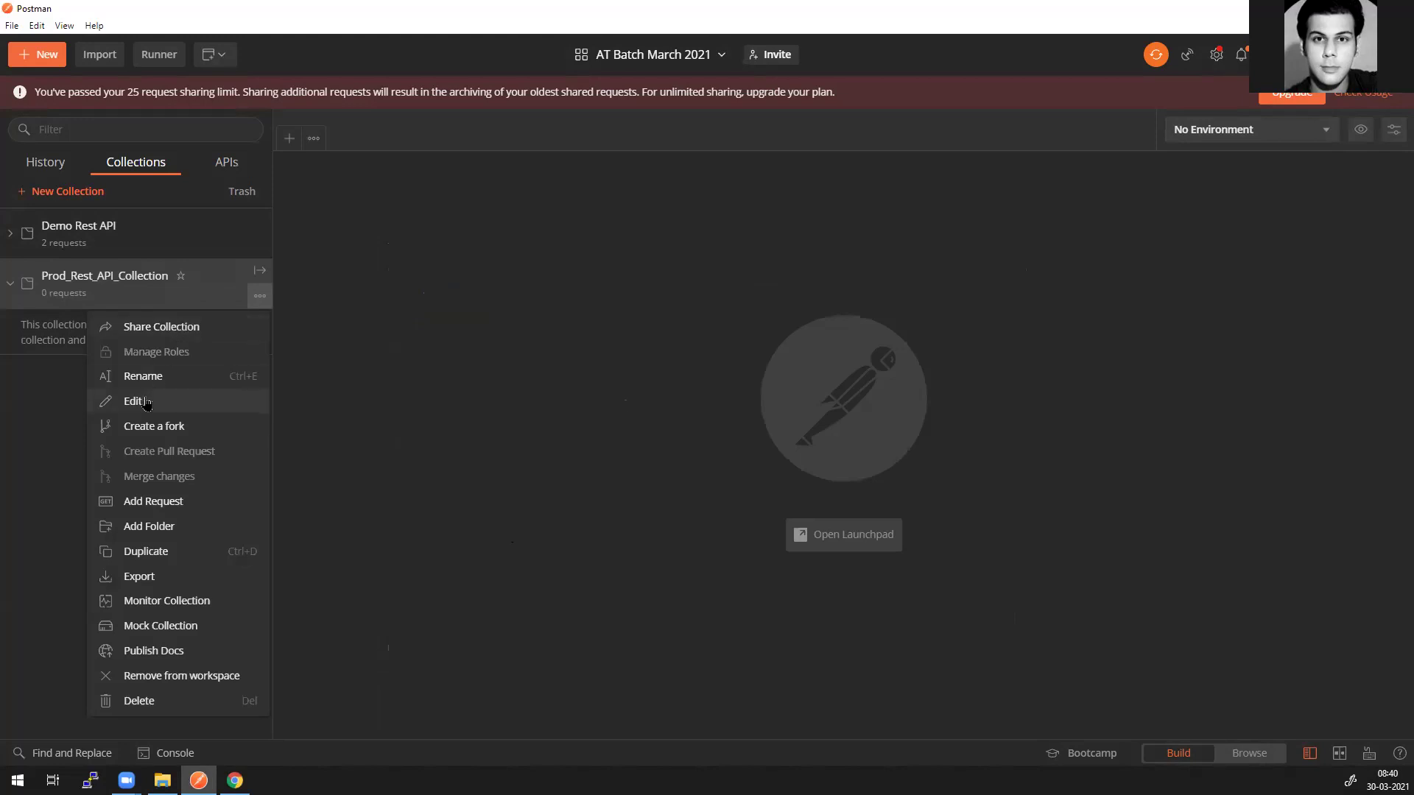
click(51, 406)
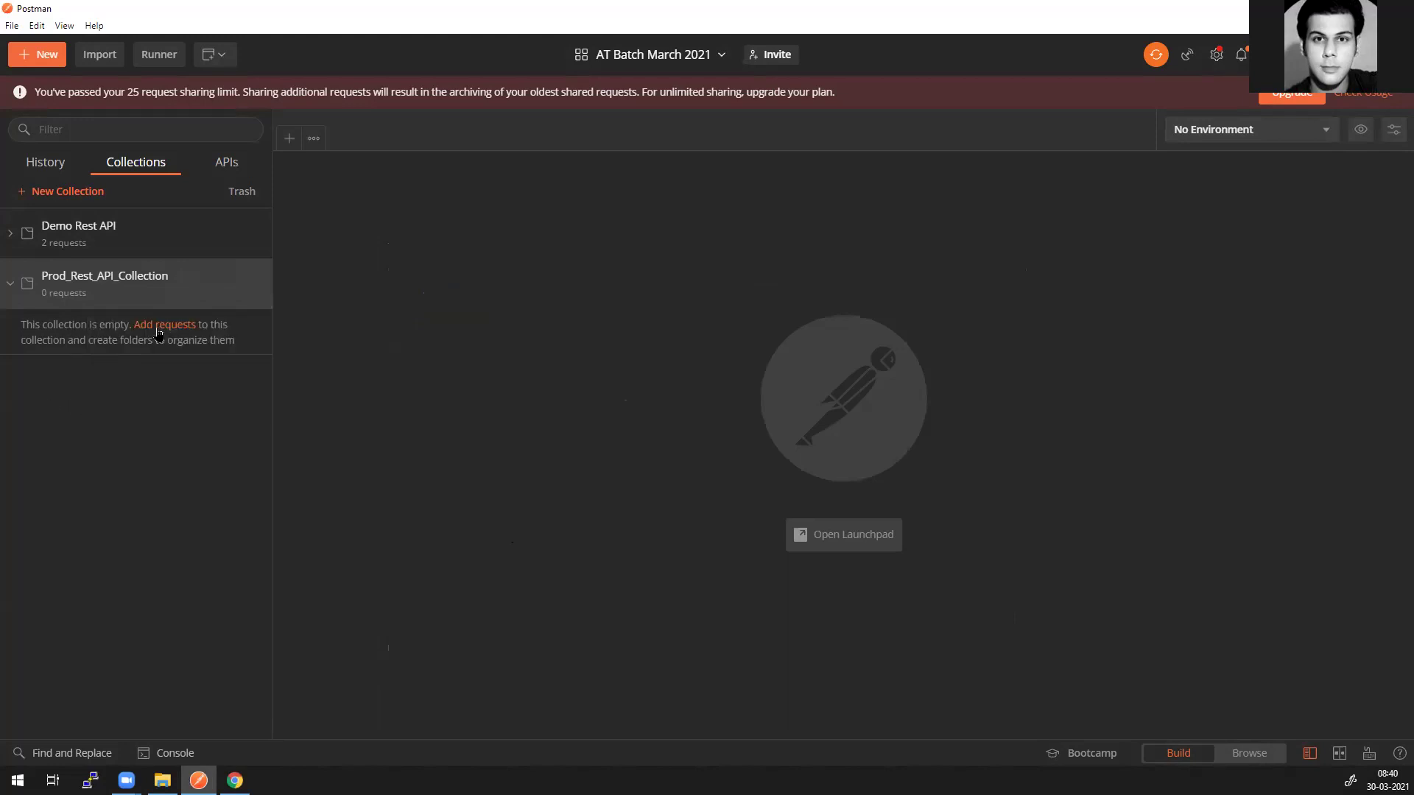
click(157, 328)
key(super+Tab)
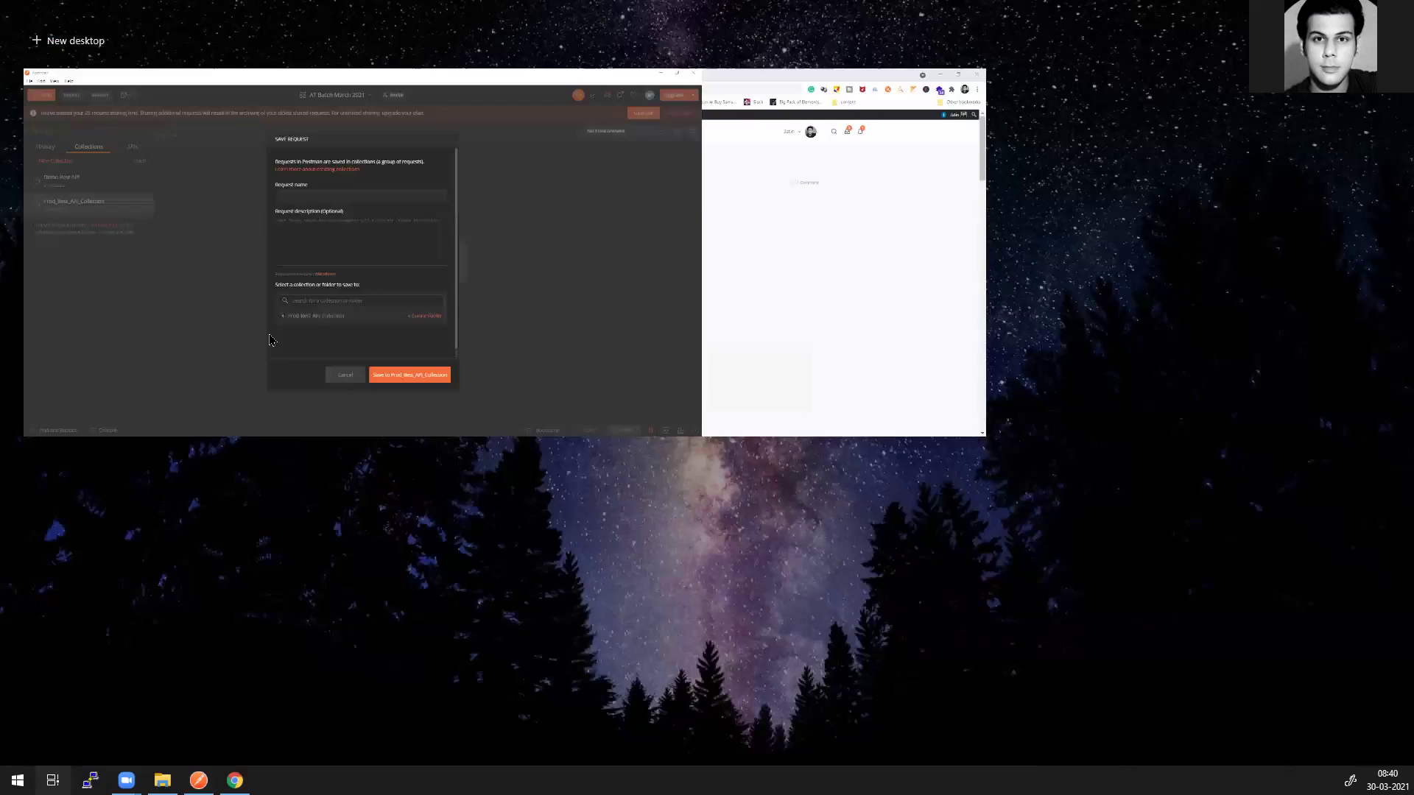
click(567, 231)
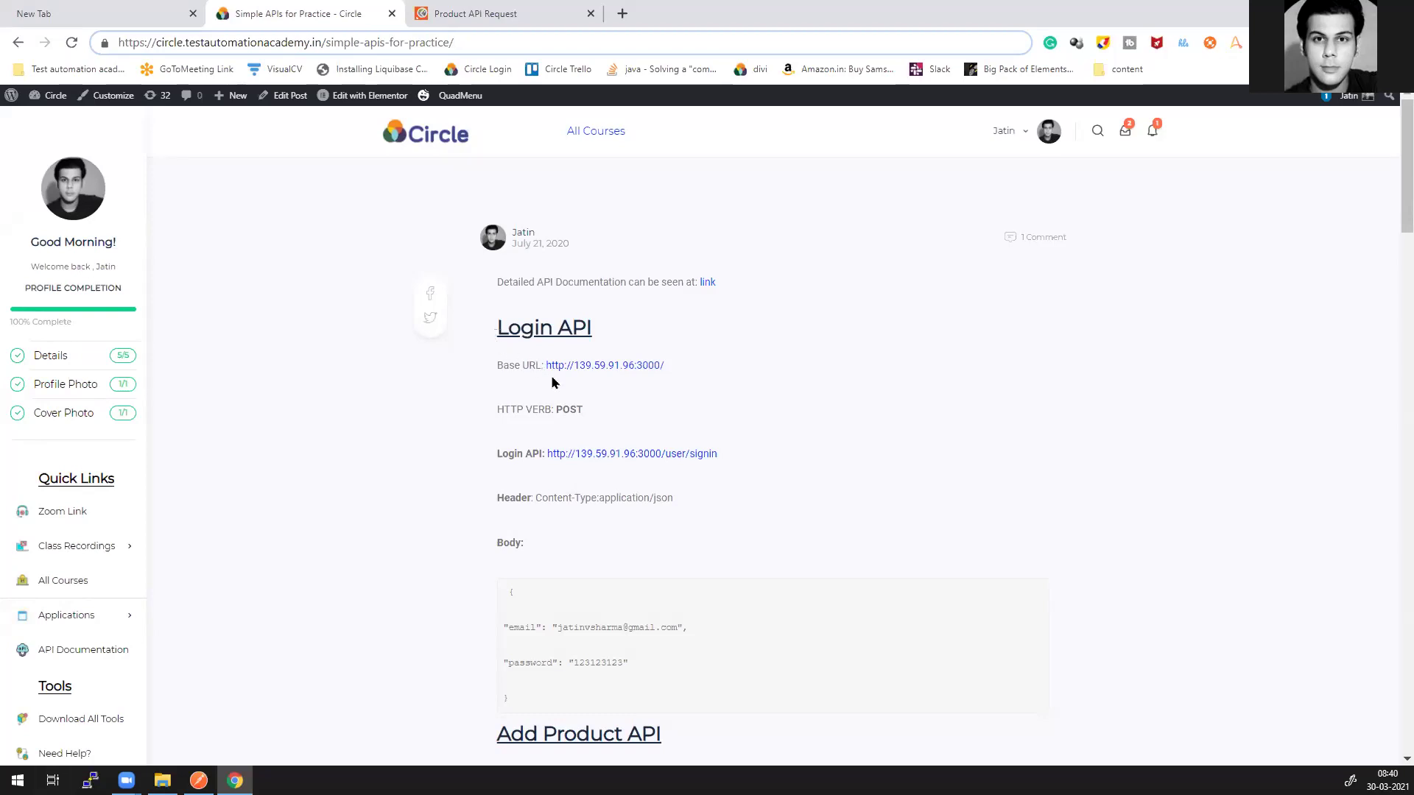
drag(665, 365, 544, 365)
key(ctrl+c)
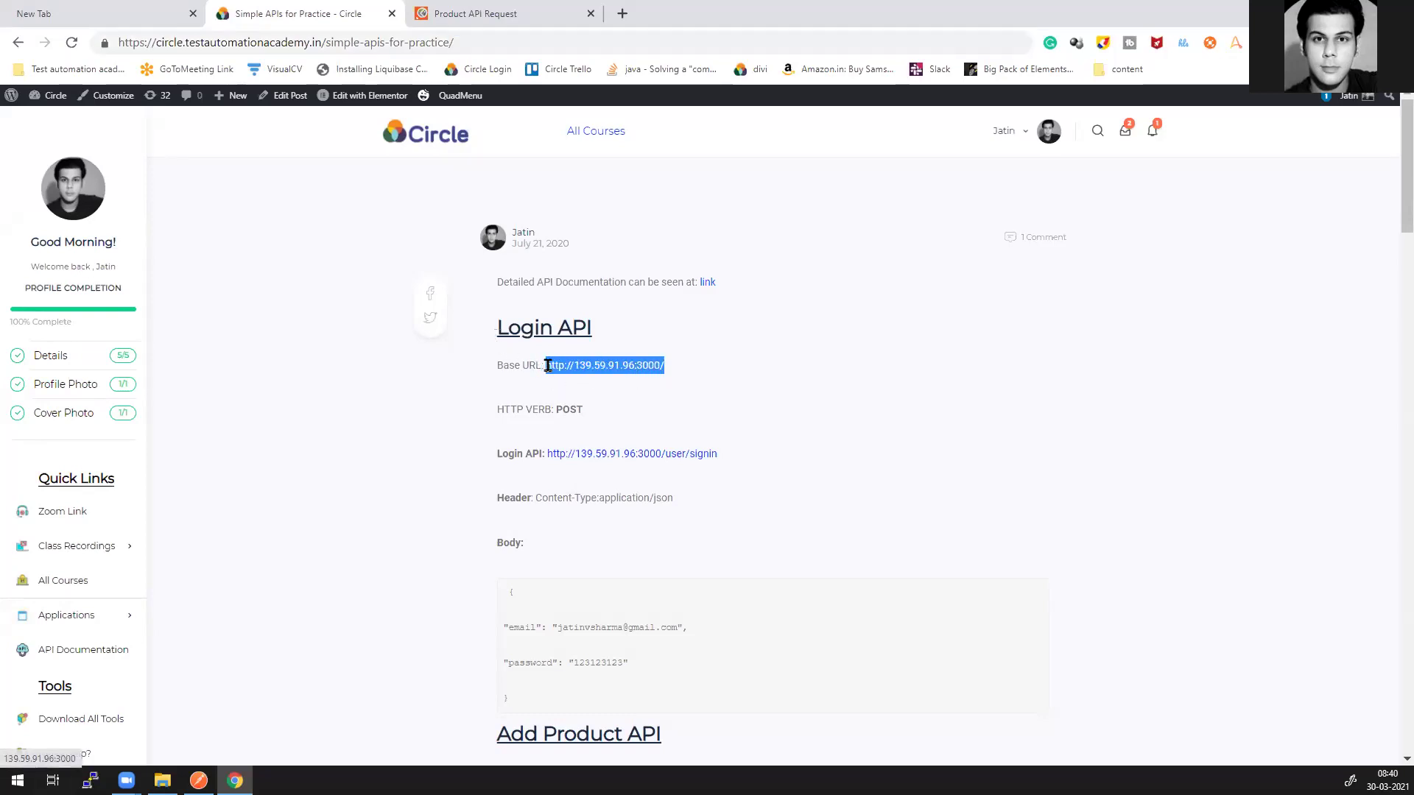
click(623, 13)
key(ctrl+v)
key(Return)
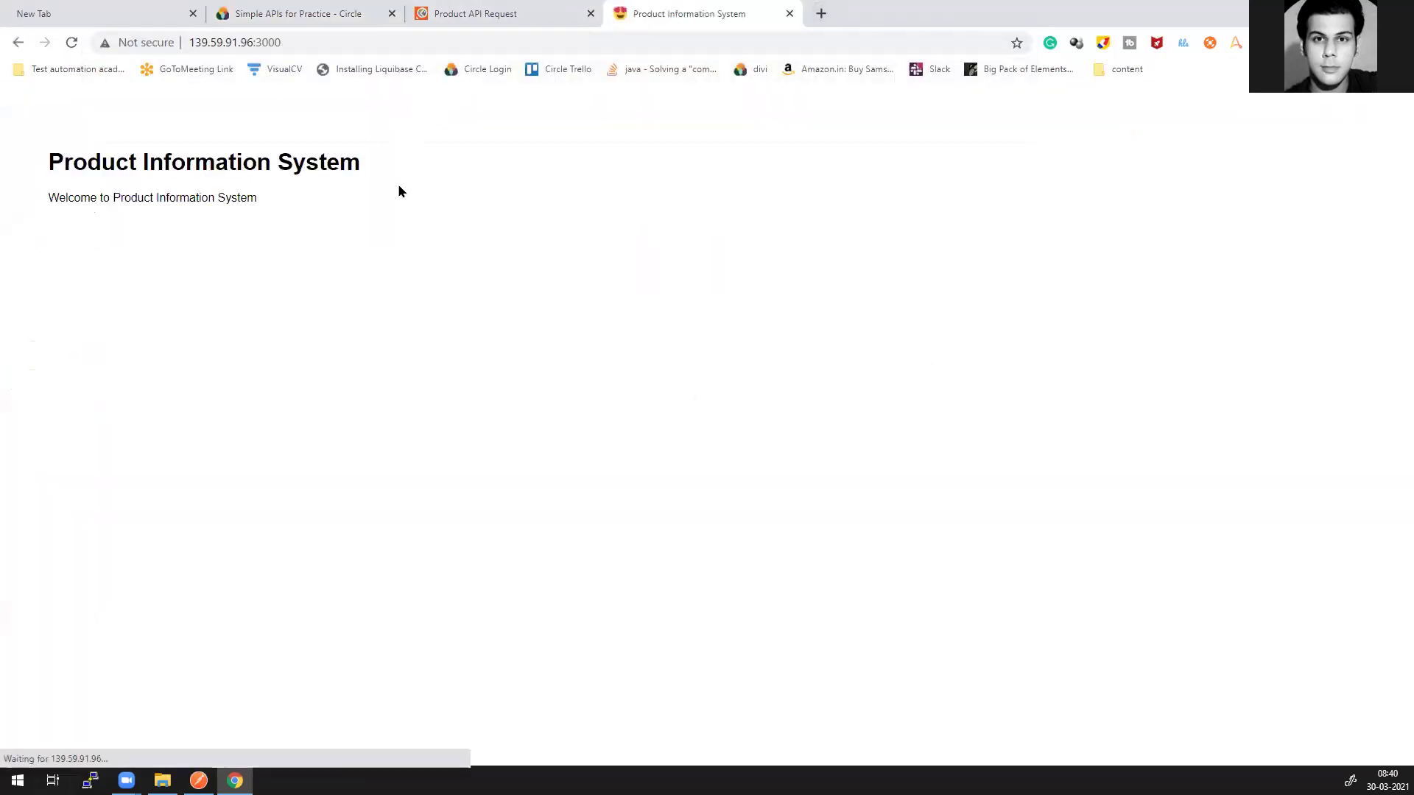
drag(43, 174, 303, 205)
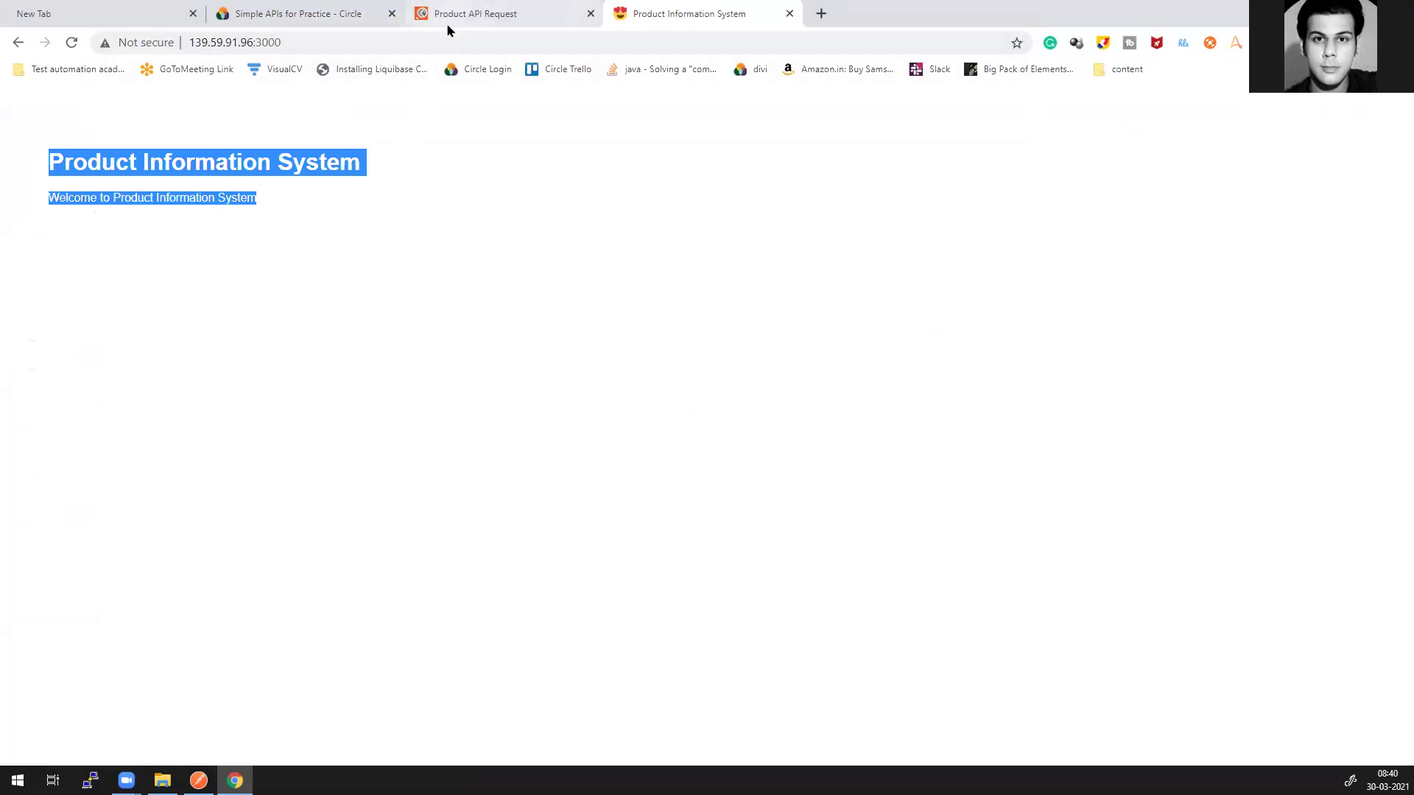
Step: Enter ecom-dev.prontoinsurance.com:3010 as the address in another new browser tab
click(821, 13)
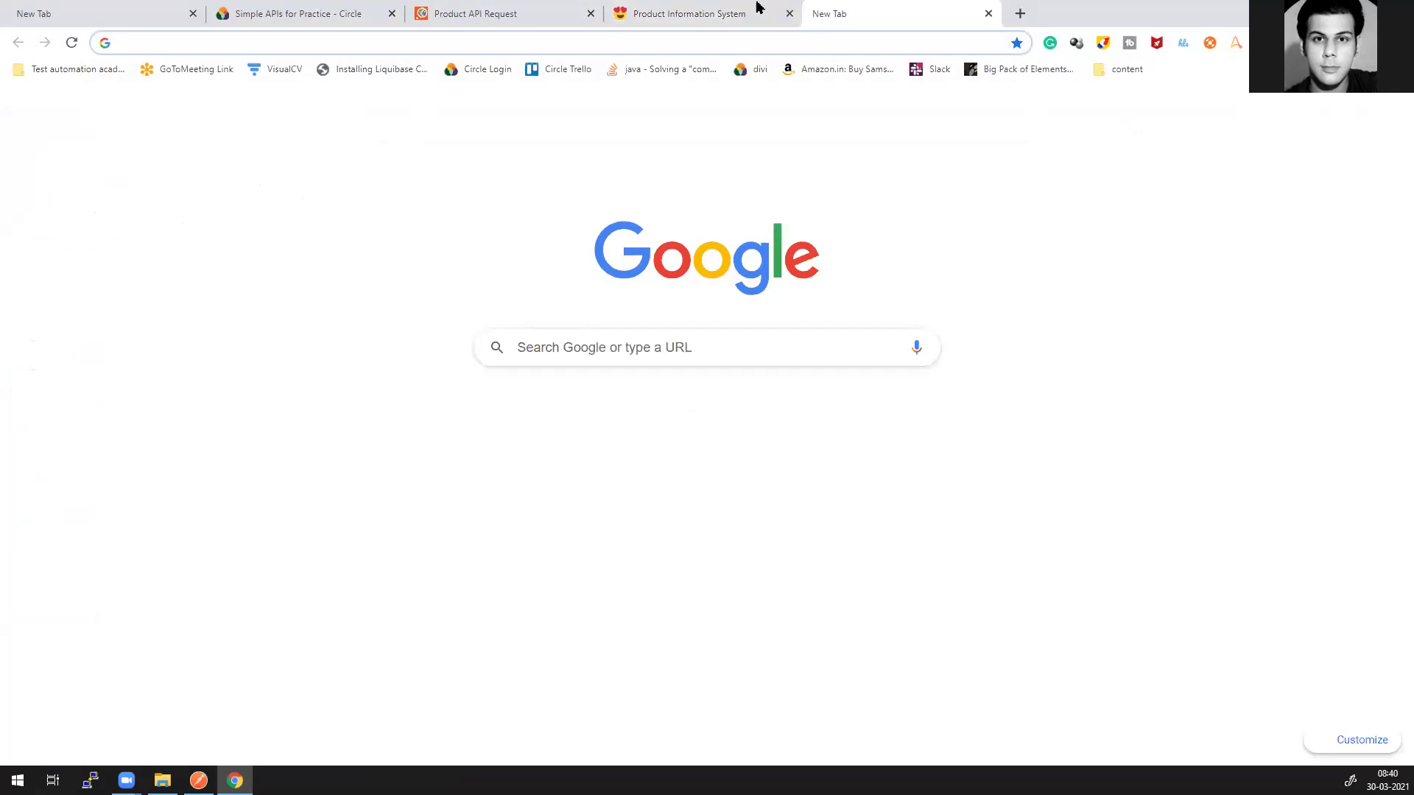
click(698, 21)
click(818, 11)
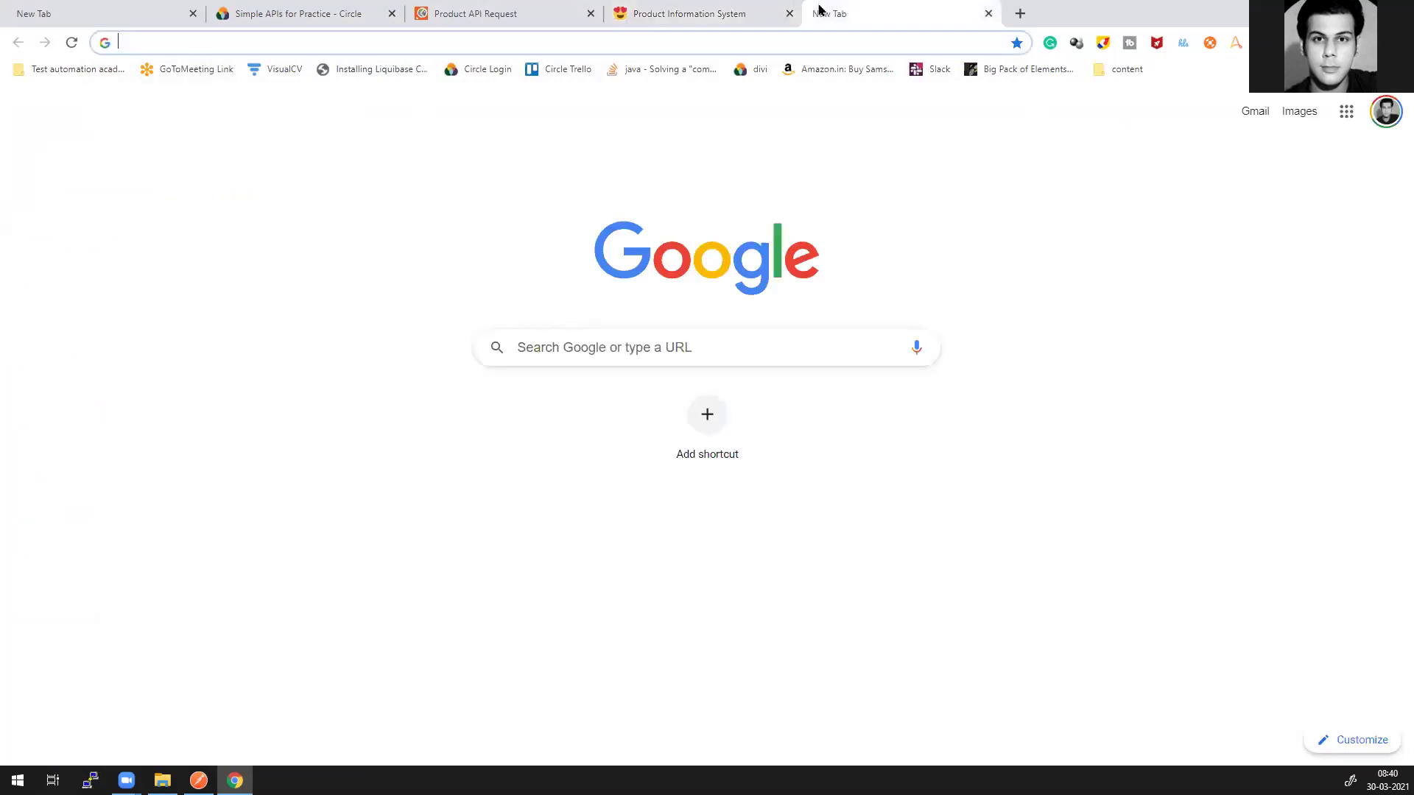
text(ecom-dev.prontoinsurance.com/backend/)
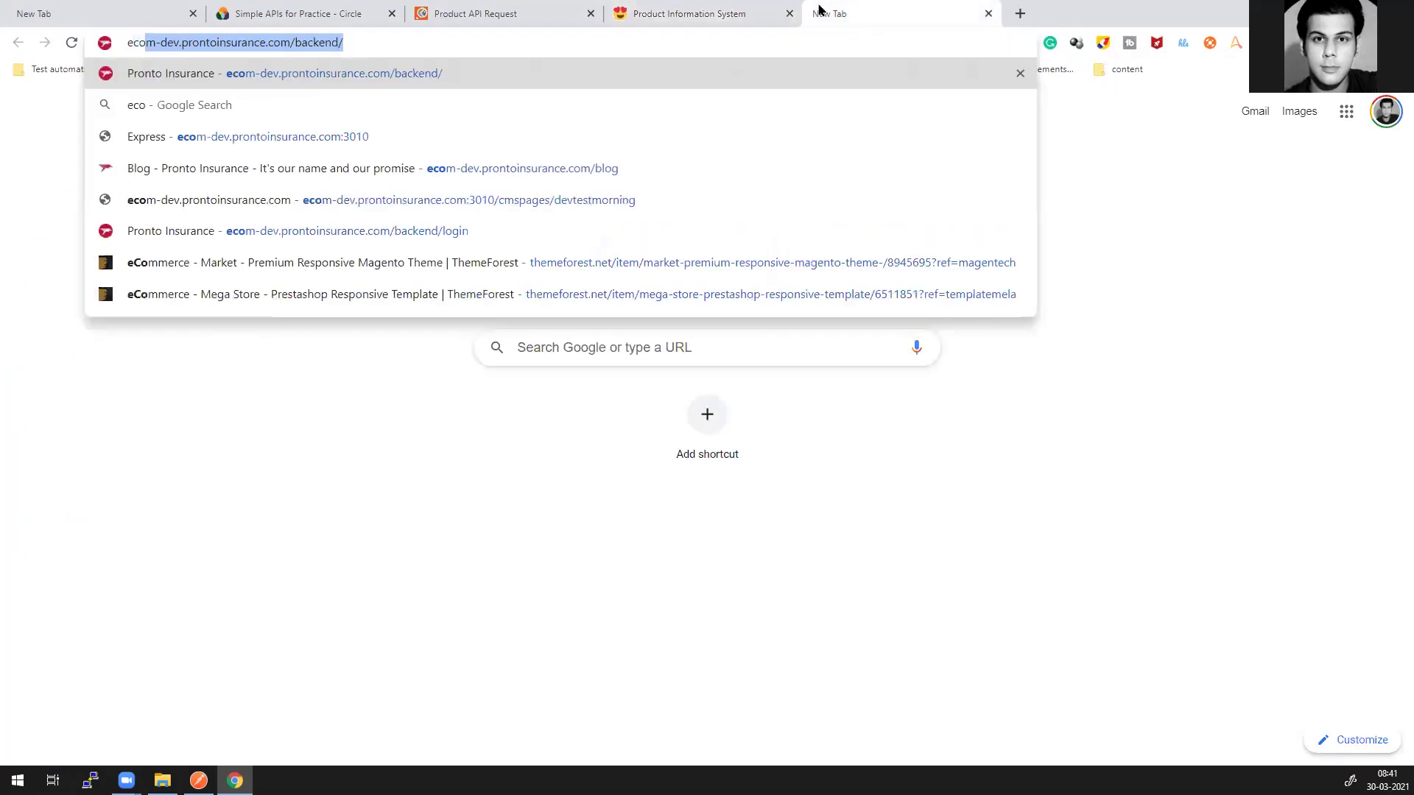
key(BackSpace)
key(BackSpace)
key(BackSpace)
key(BackSpace)
key(BackSpace)
key(BackSpace)
key(BackSpace)
key(BackSpace)
key(BackSpace)
key(BackSpace)
key(BackSpace)
key(BackSpace)
text(.com:)
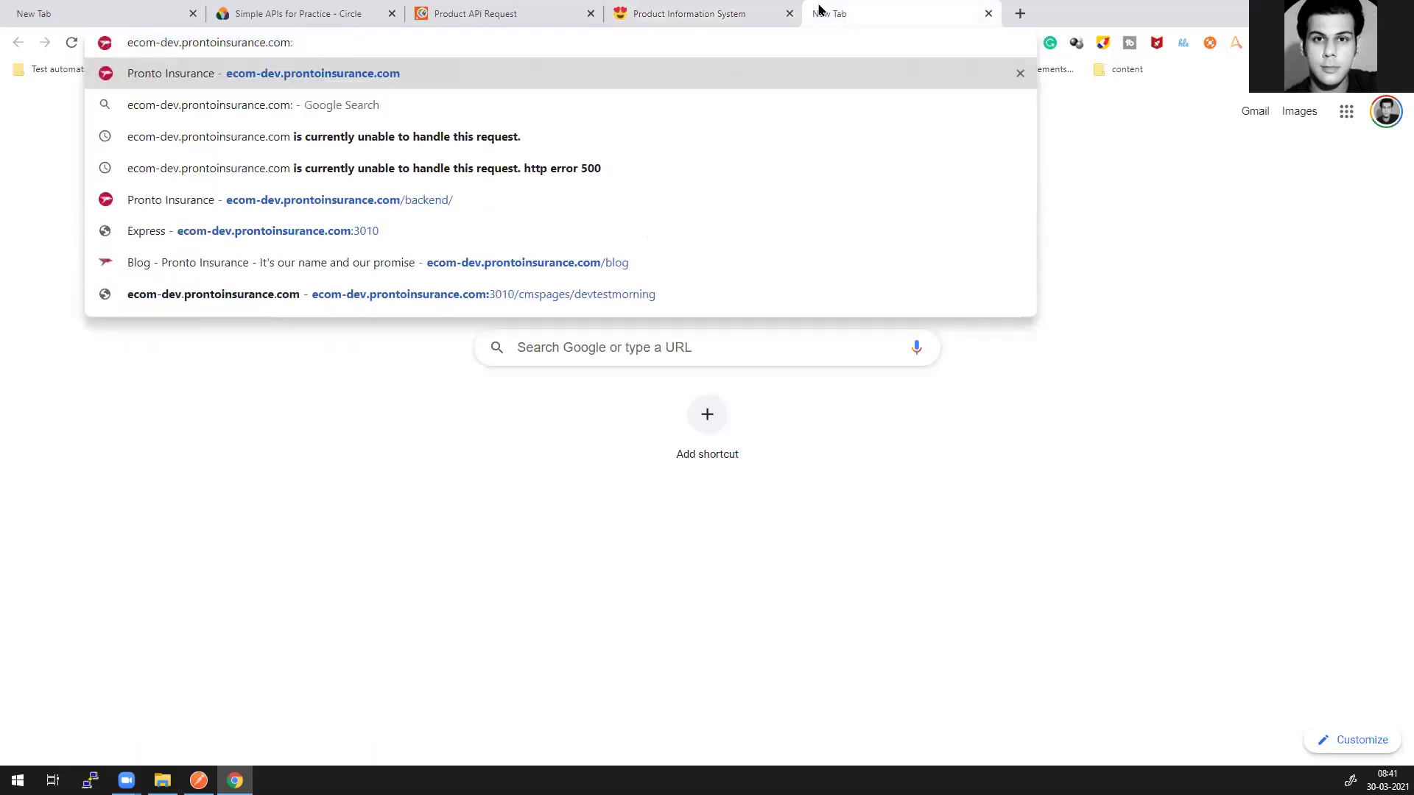
text(301)
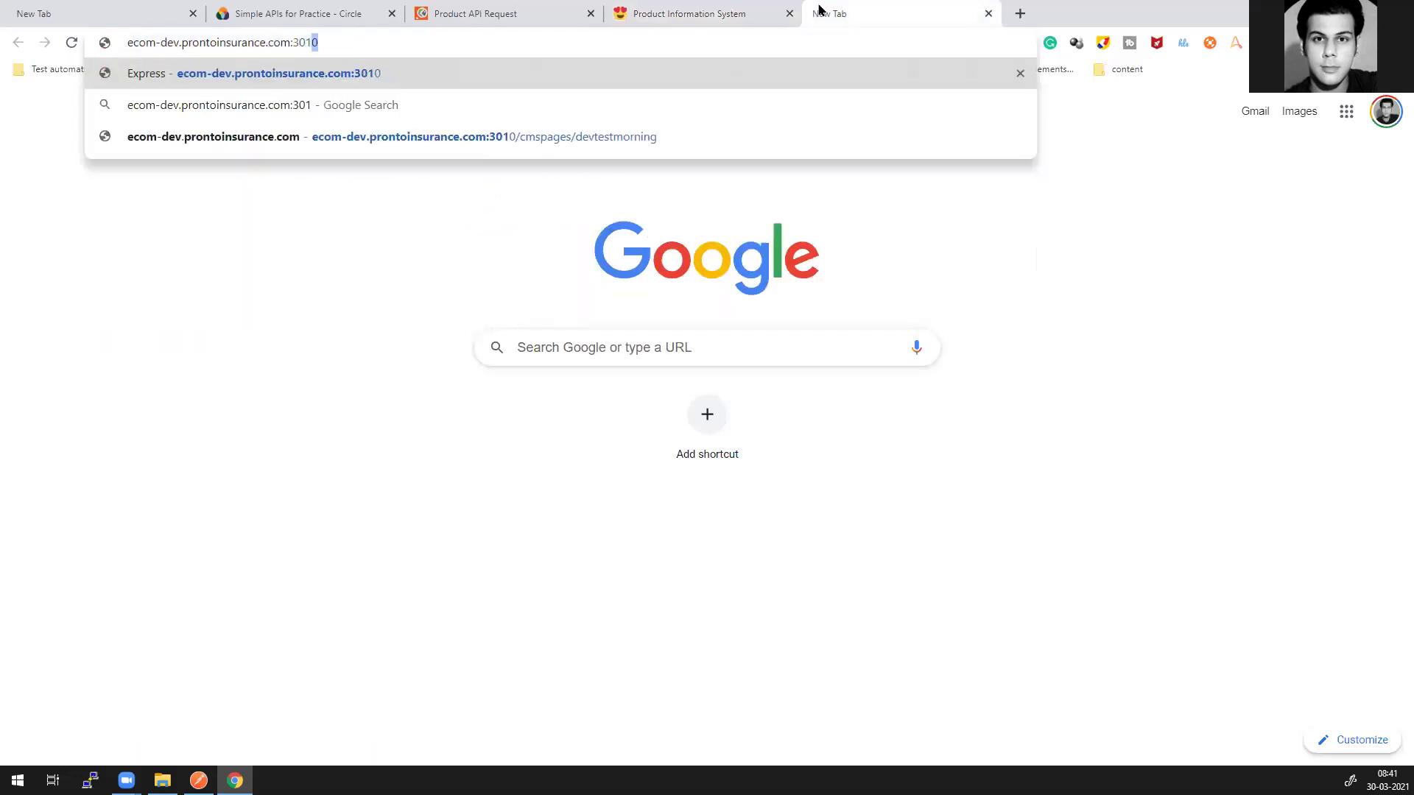
text(0)
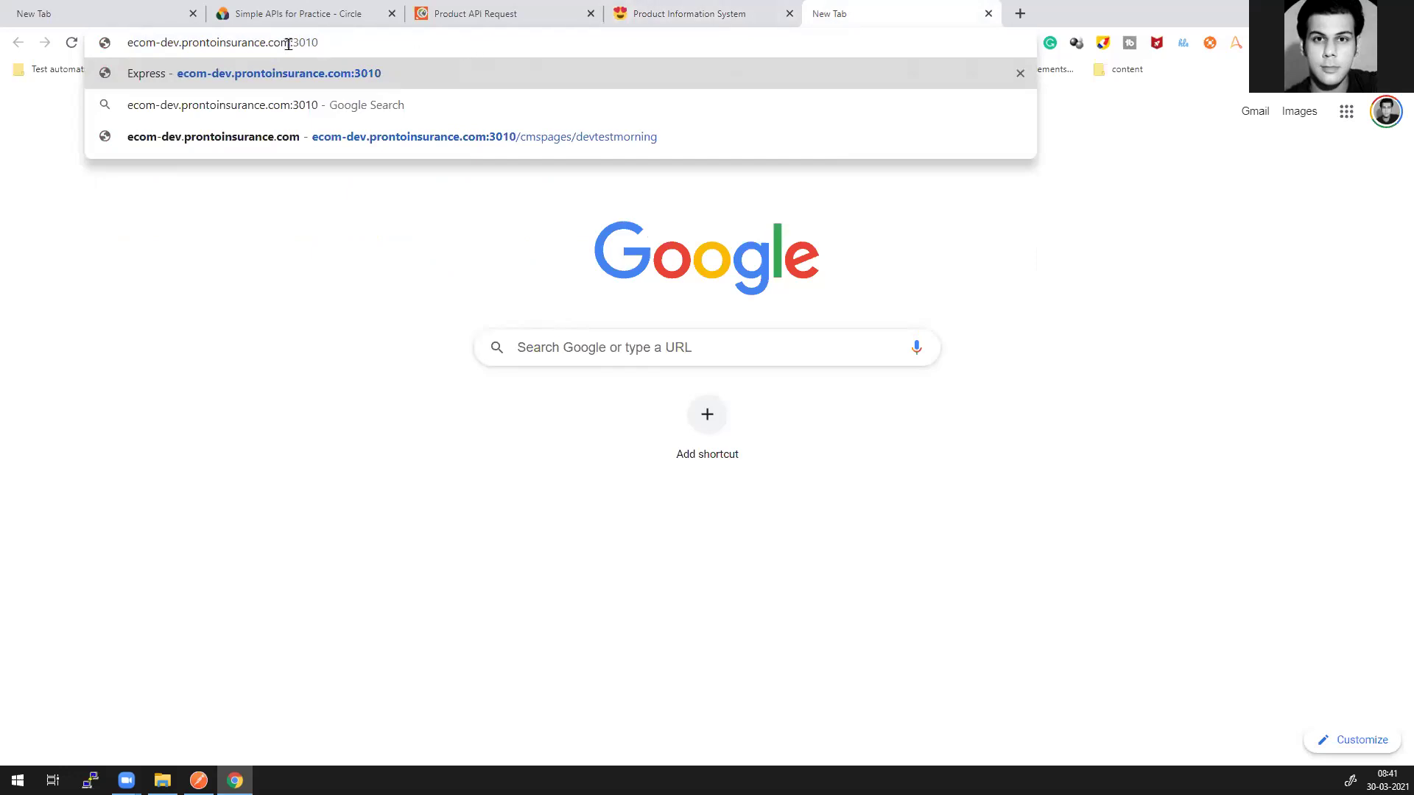
Step: Highlight the domain part of the entered address, load the page and highlight its welcome text
drag(290, 43, 112, 65)
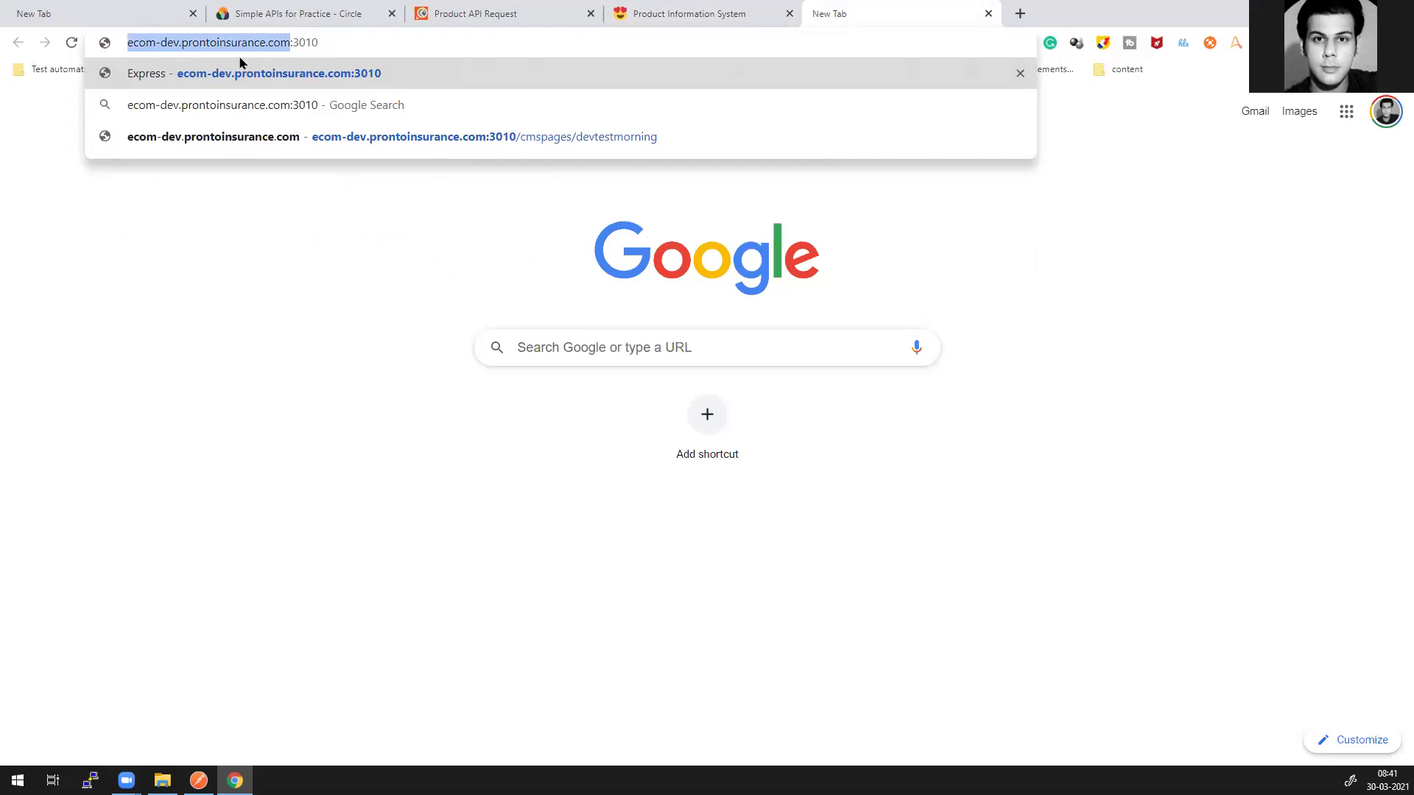
click(299, 44)
drag(291, 42, 113, 43)
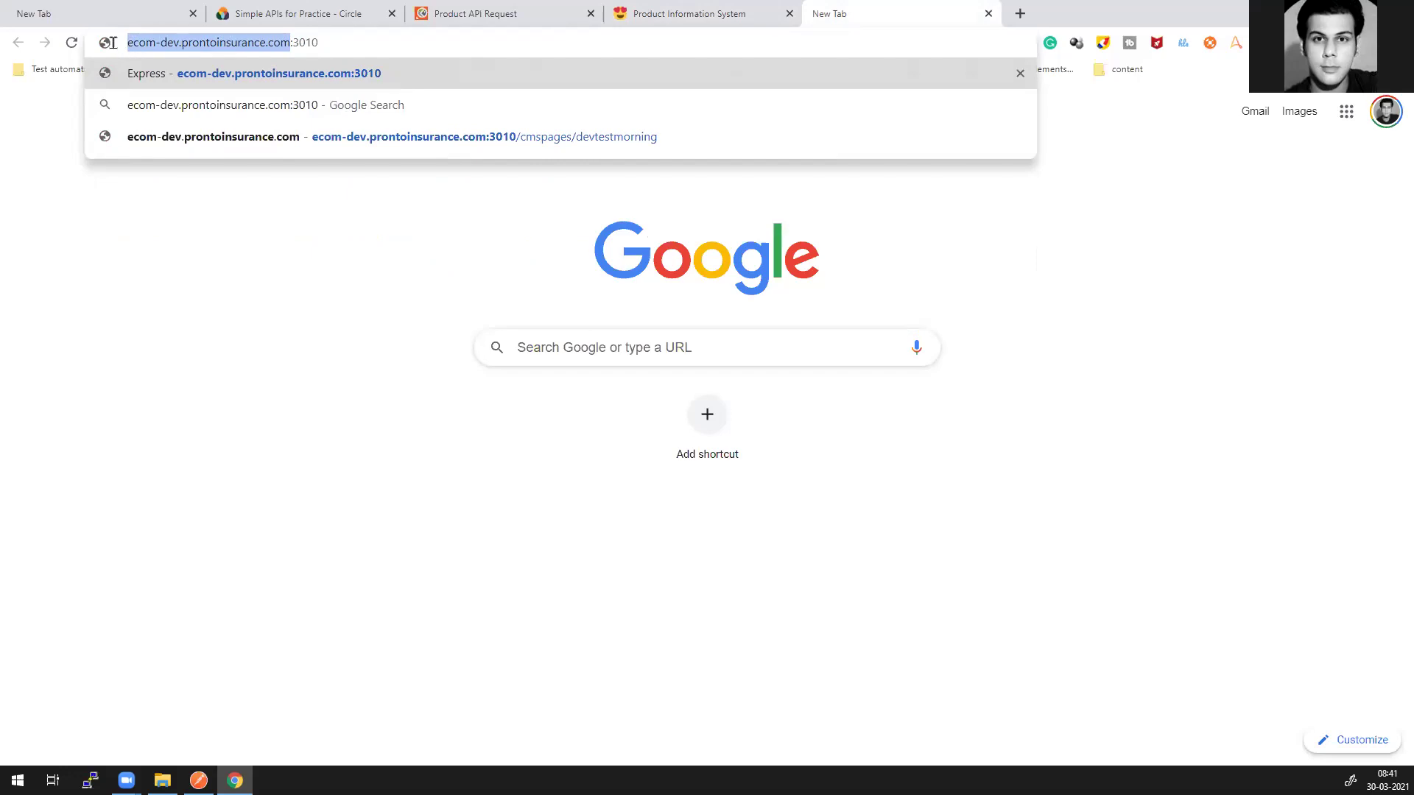
click(318, 44)
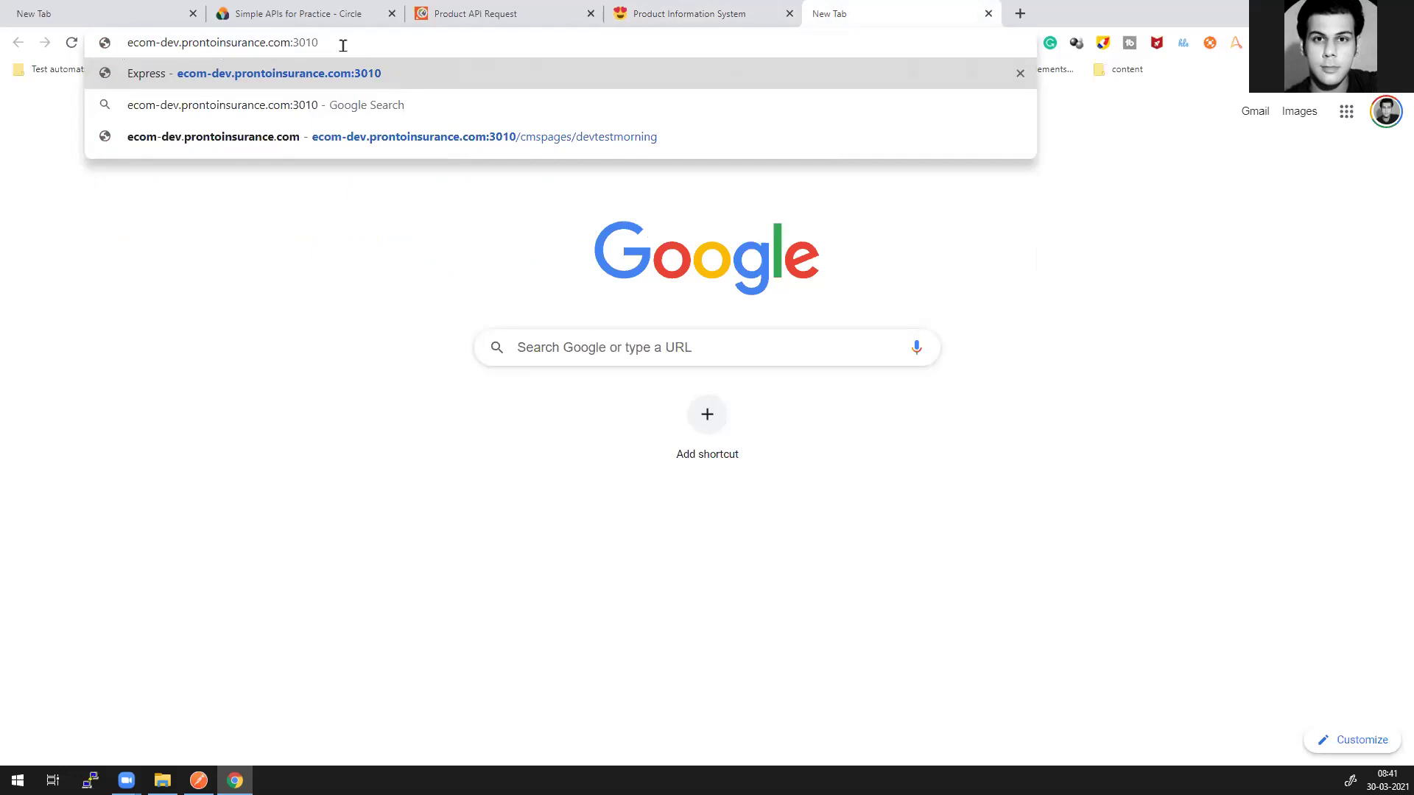
key(Return)
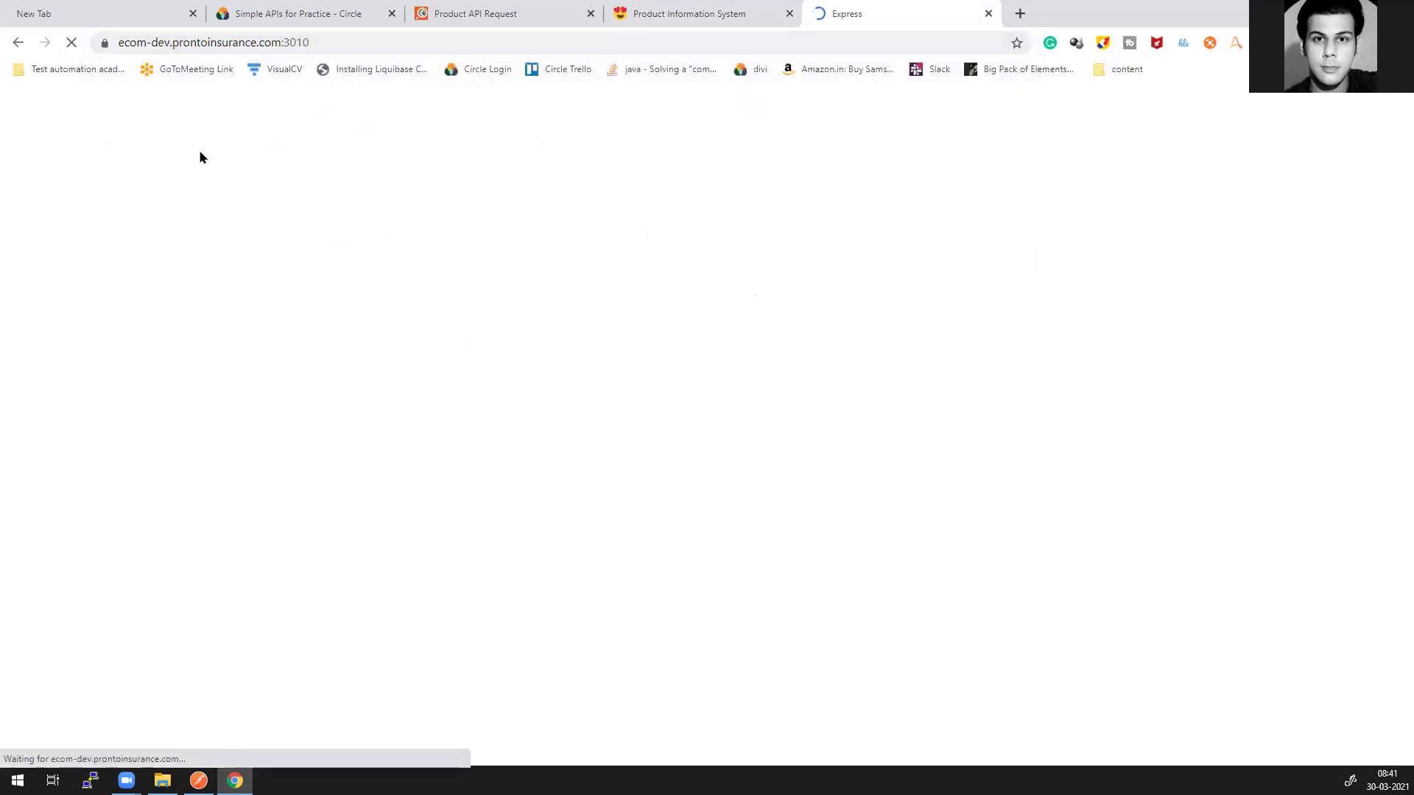
drag(157, 236, 50, 164)
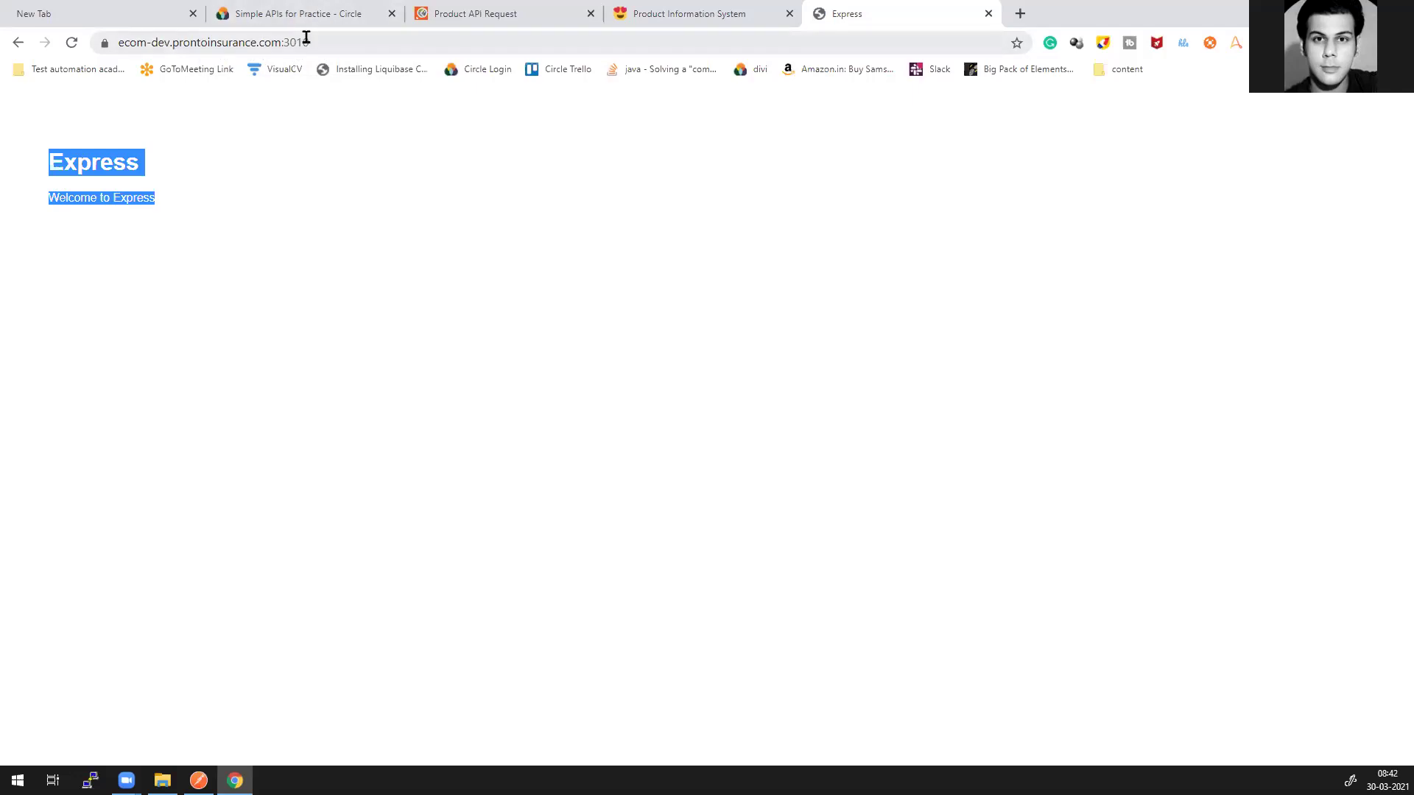
Step: Compare the Product API Request documentation with the Product Information System and Express base pages
click(464, 20)
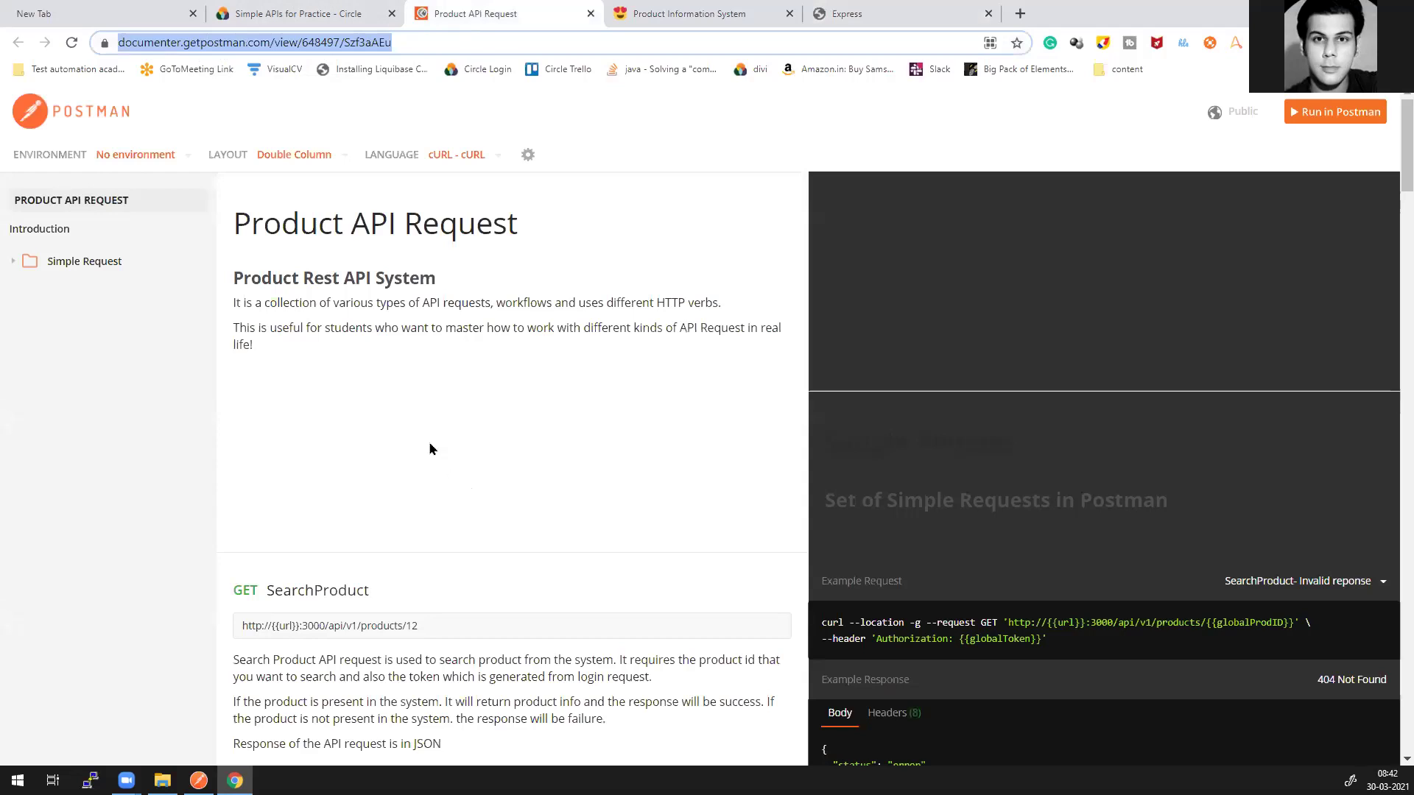
click(918, 10)
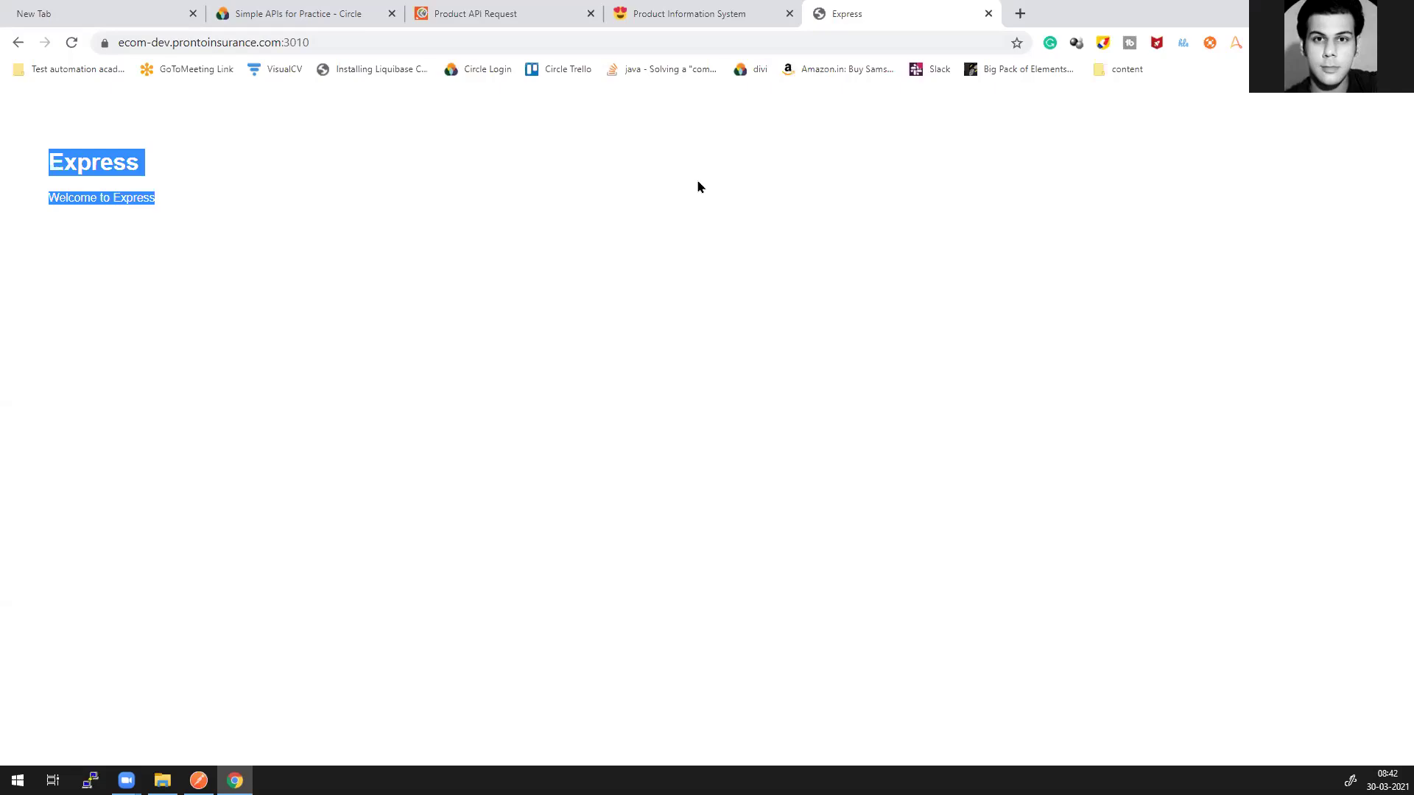
click(462, 15)
click(681, 21)
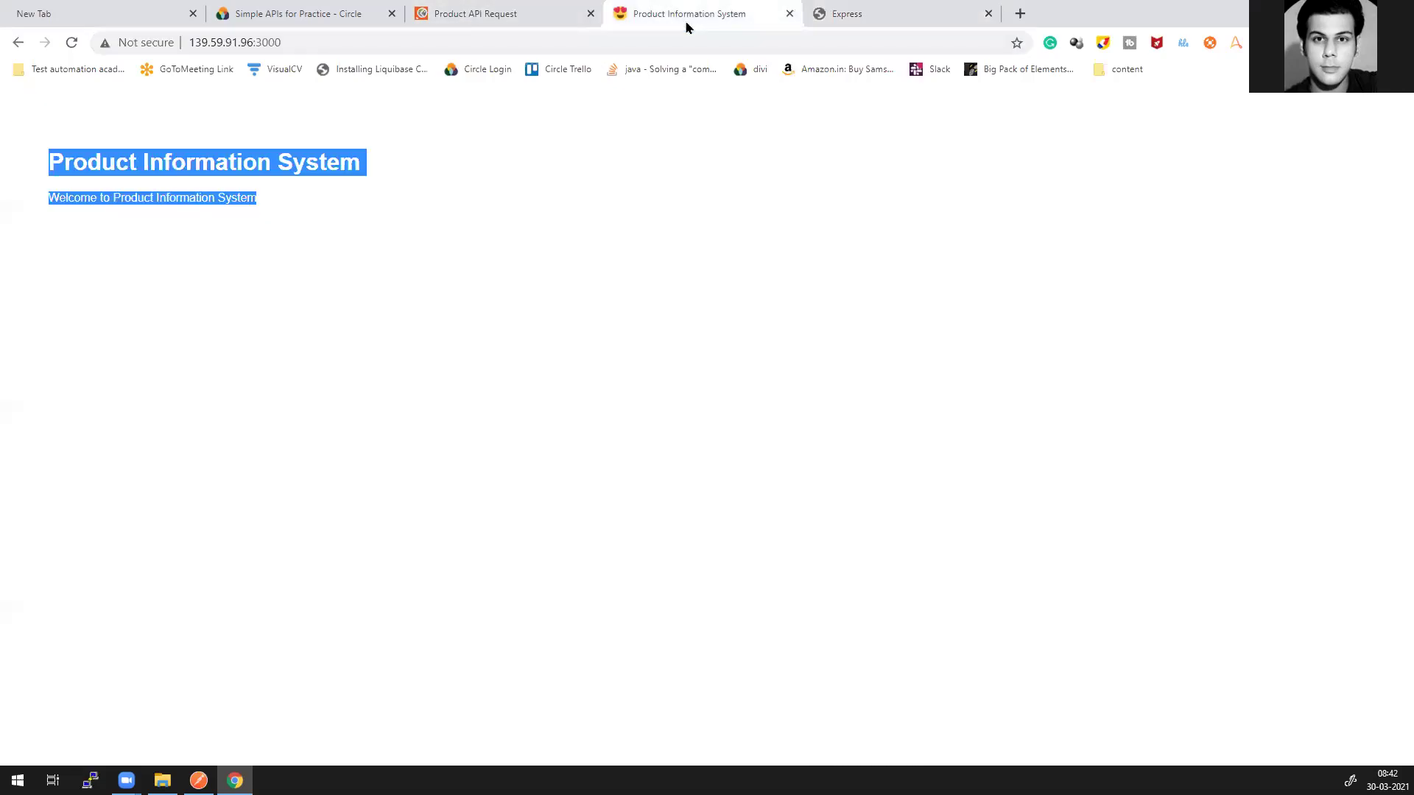
click(854, 11)
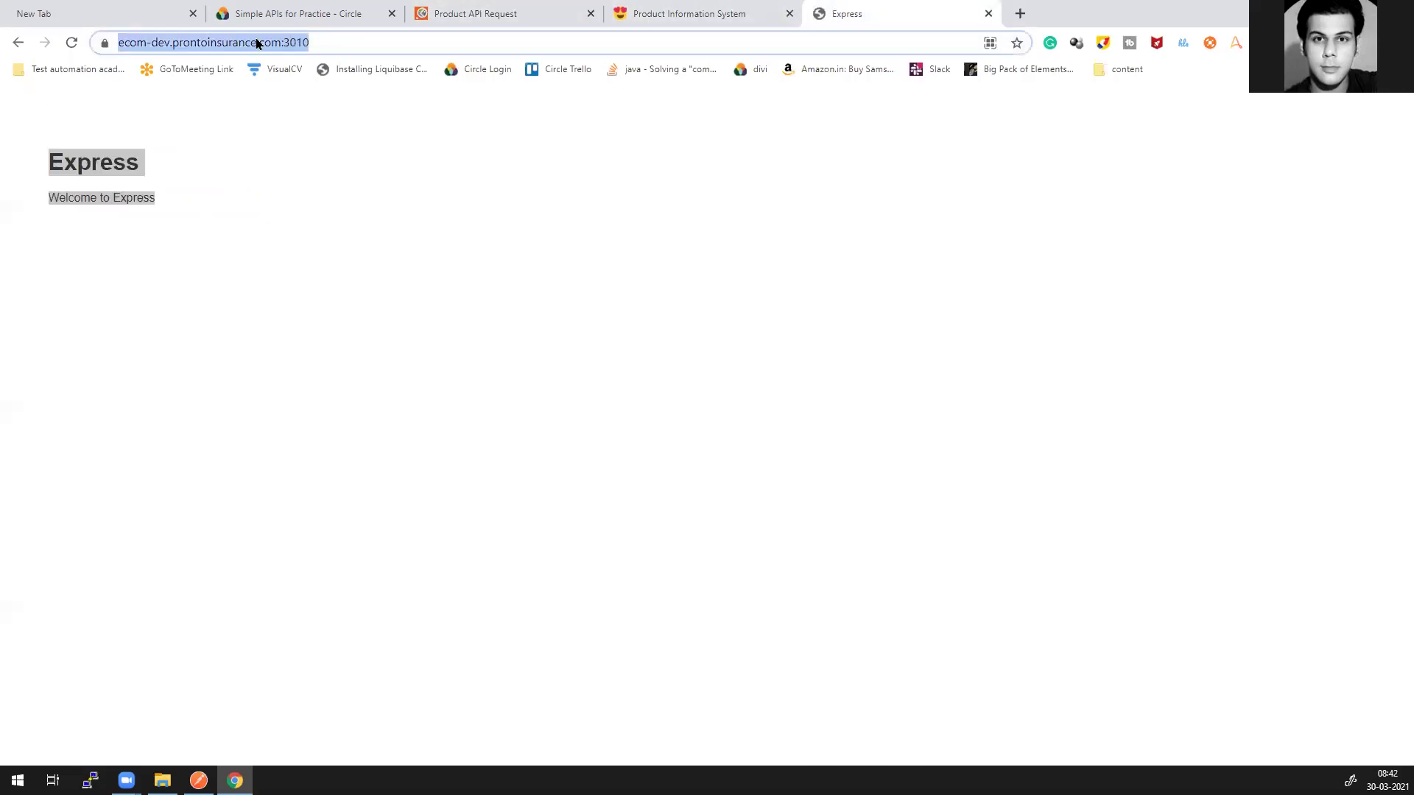
Step: Examine the Login API's base URL, HTTP verb, endpoint, header and request body on the Simple APIs for Practice page
click(292, 22)
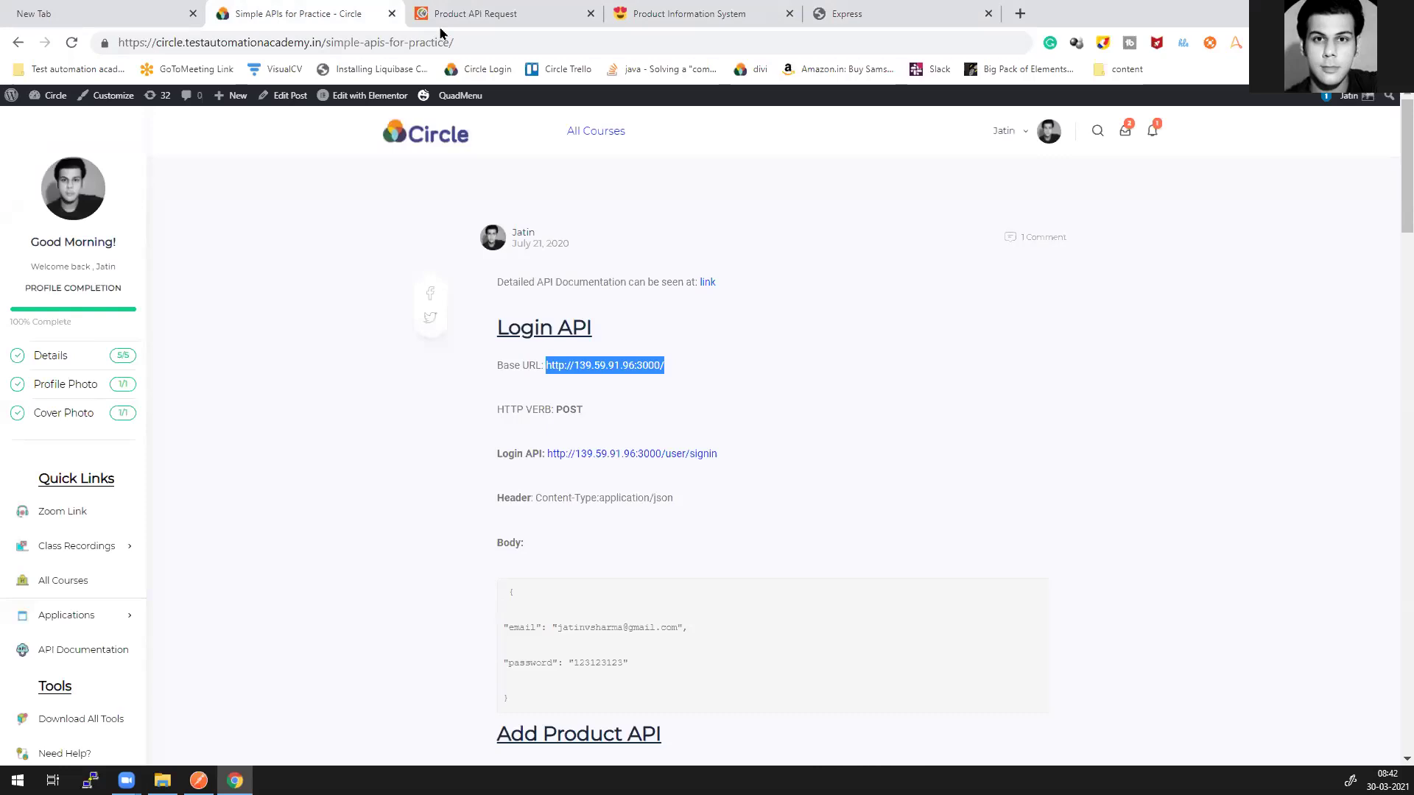
click(520, 370)
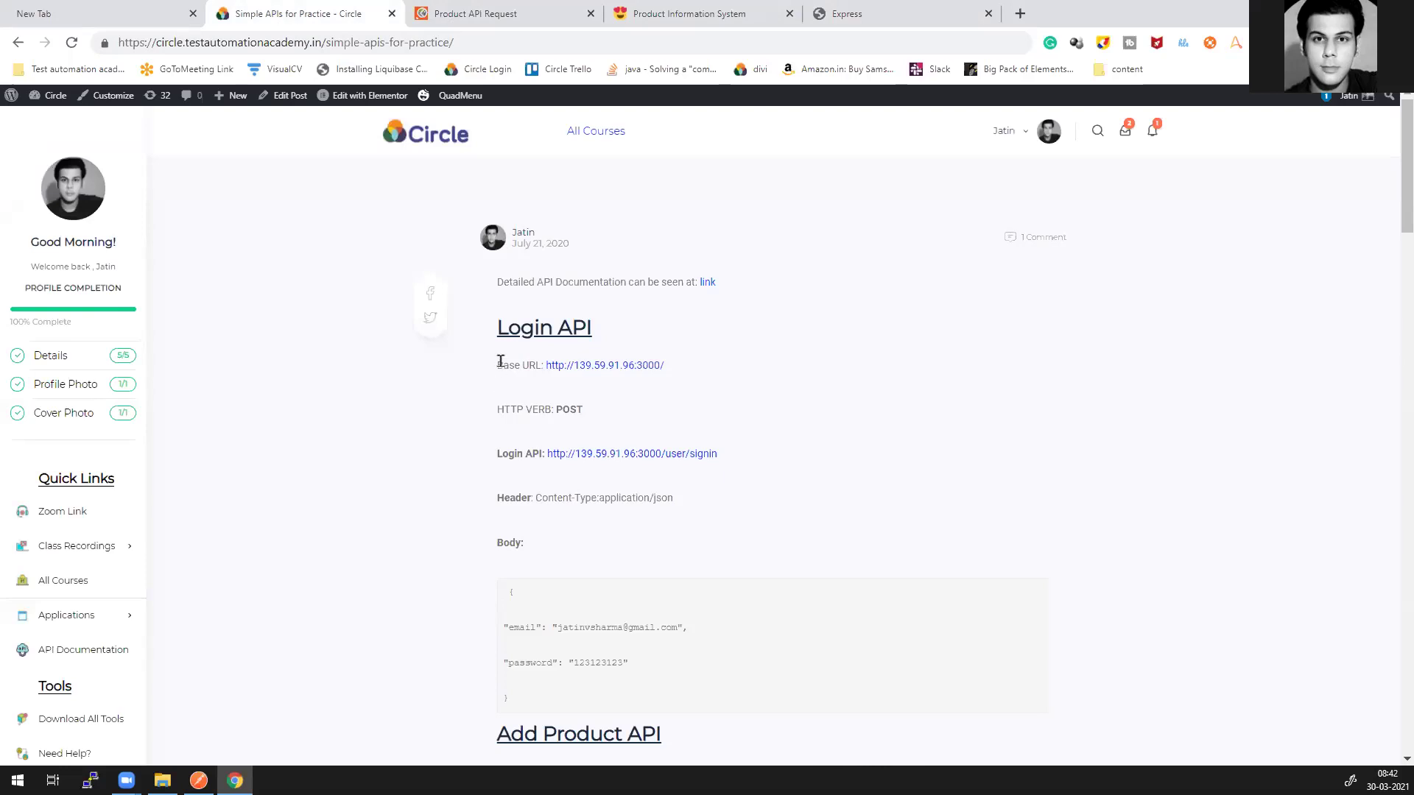
drag(496, 366, 539, 366)
drag(497, 409, 583, 414)
drag(740, 467, 661, 457)
double_click(508, 497)
click(541, 556)
drag(541, 556, 575, 544)
scroll(575, 600, down, 2)
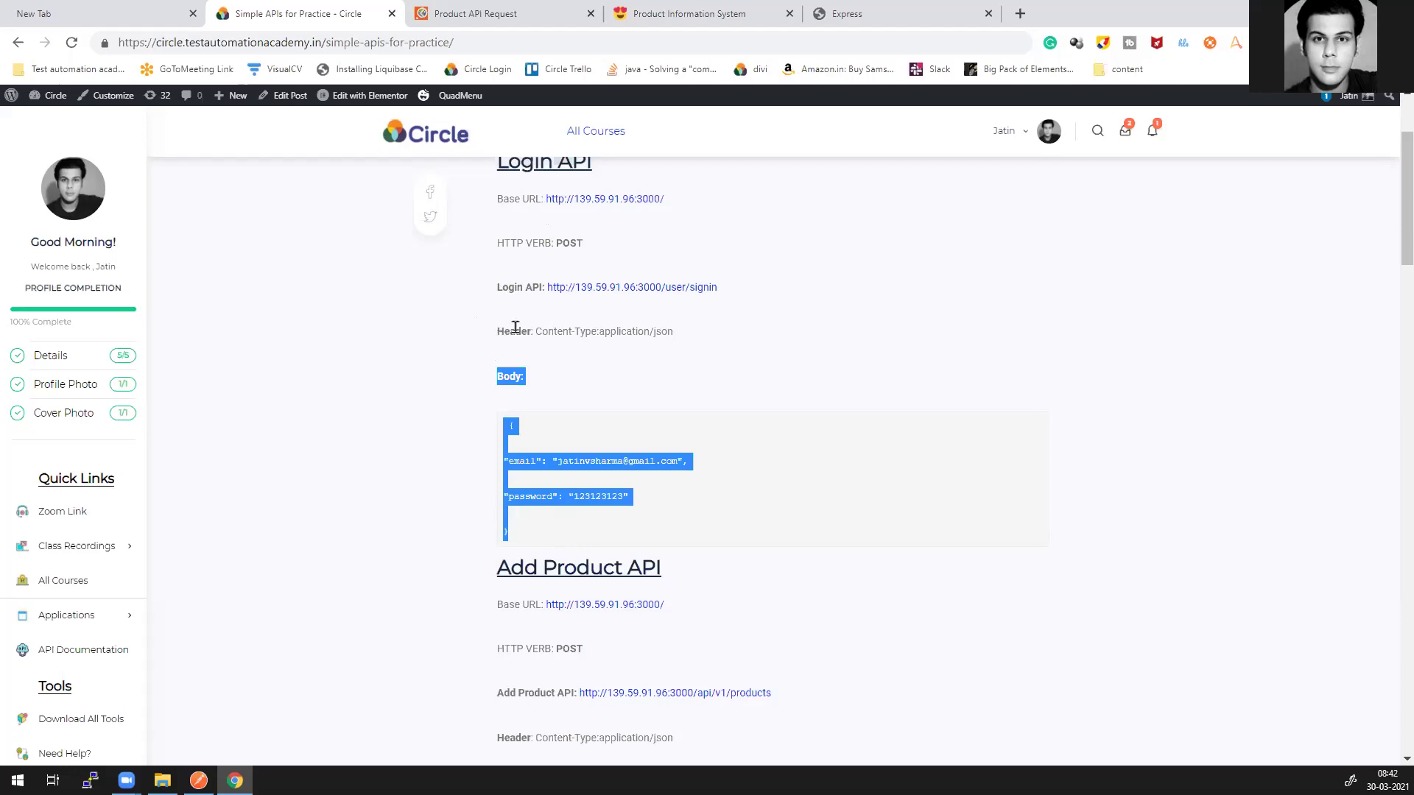
click(722, 345)
drag(494, 202, 679, 524)
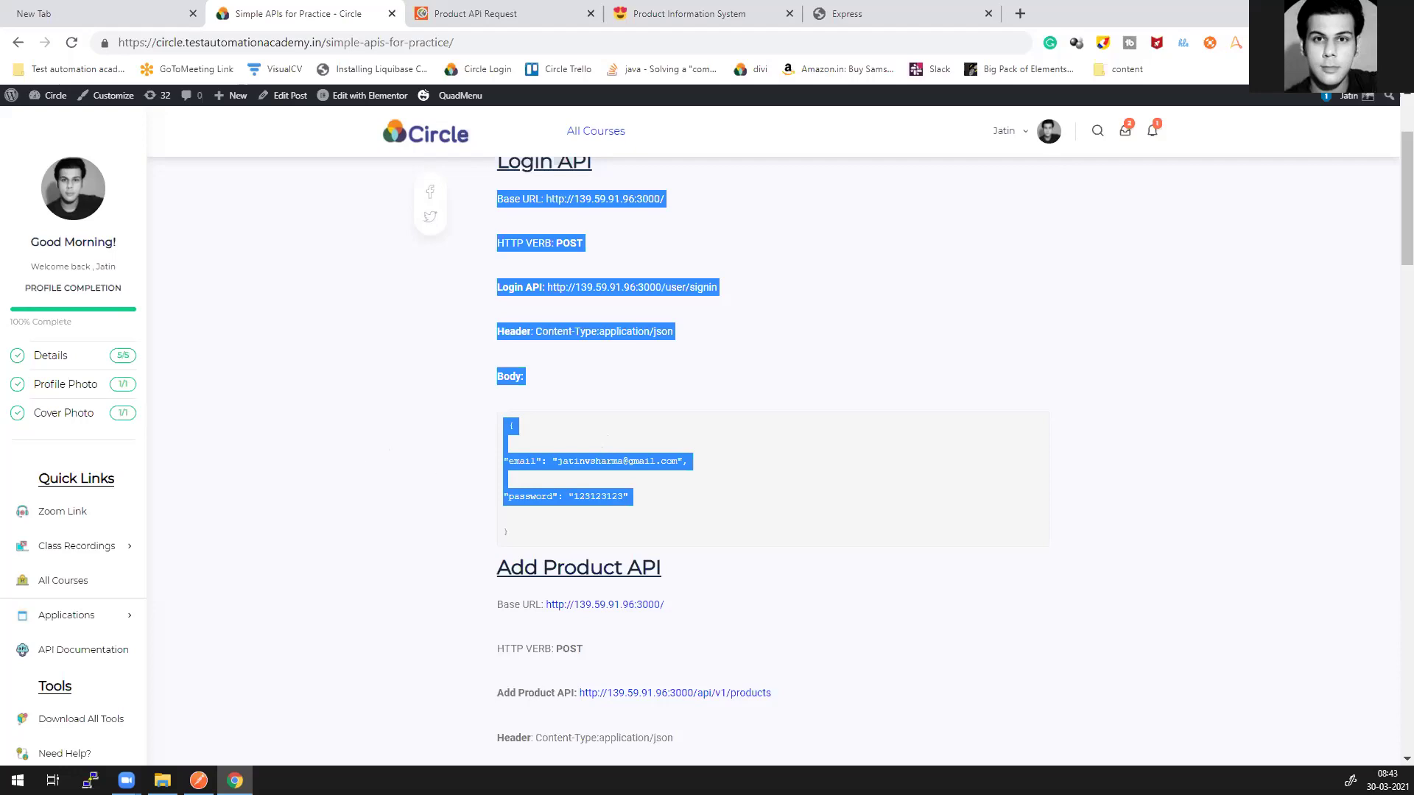
Step: Clear the text selection on the practice page and highlight the Login API's base URL for review
key(alt+Tab)
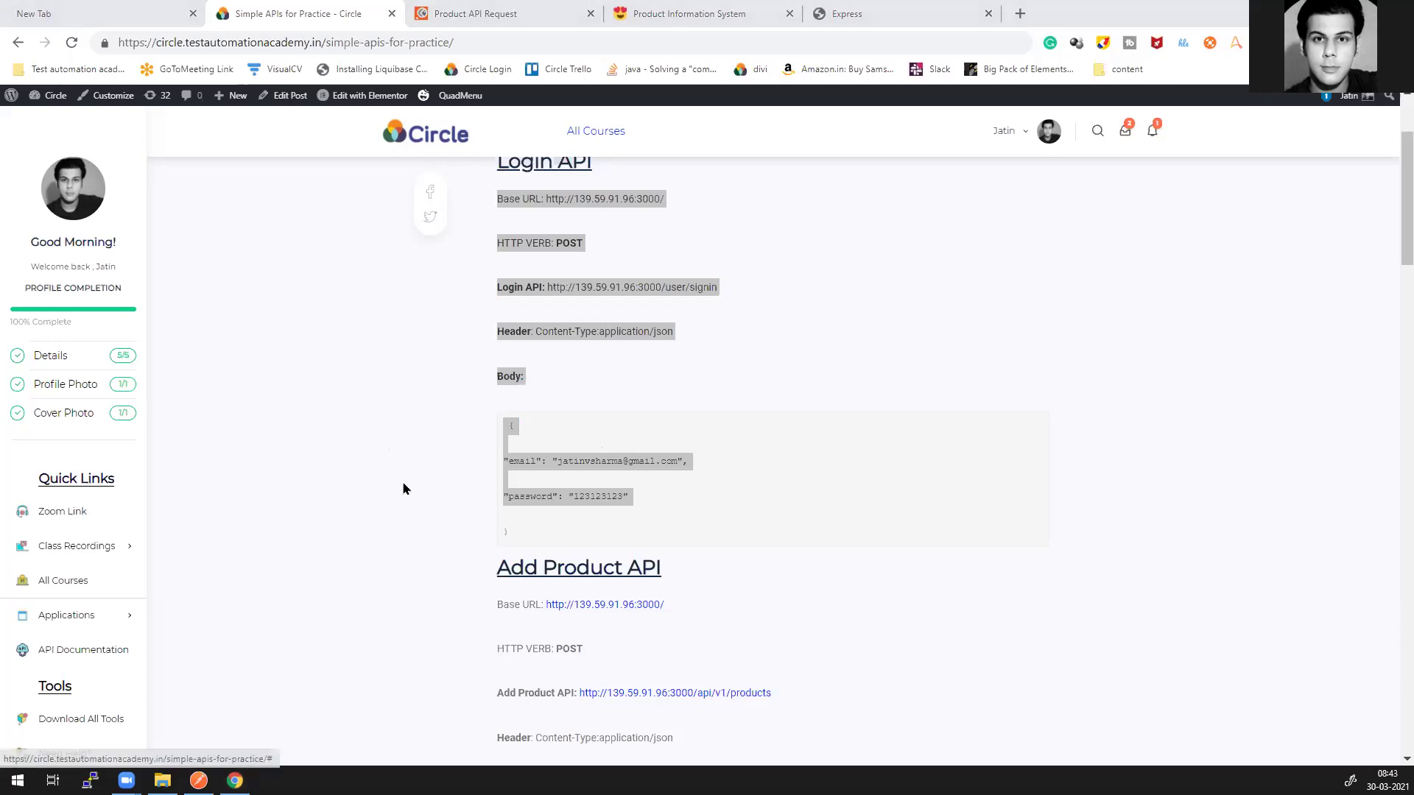
click(707, 442)
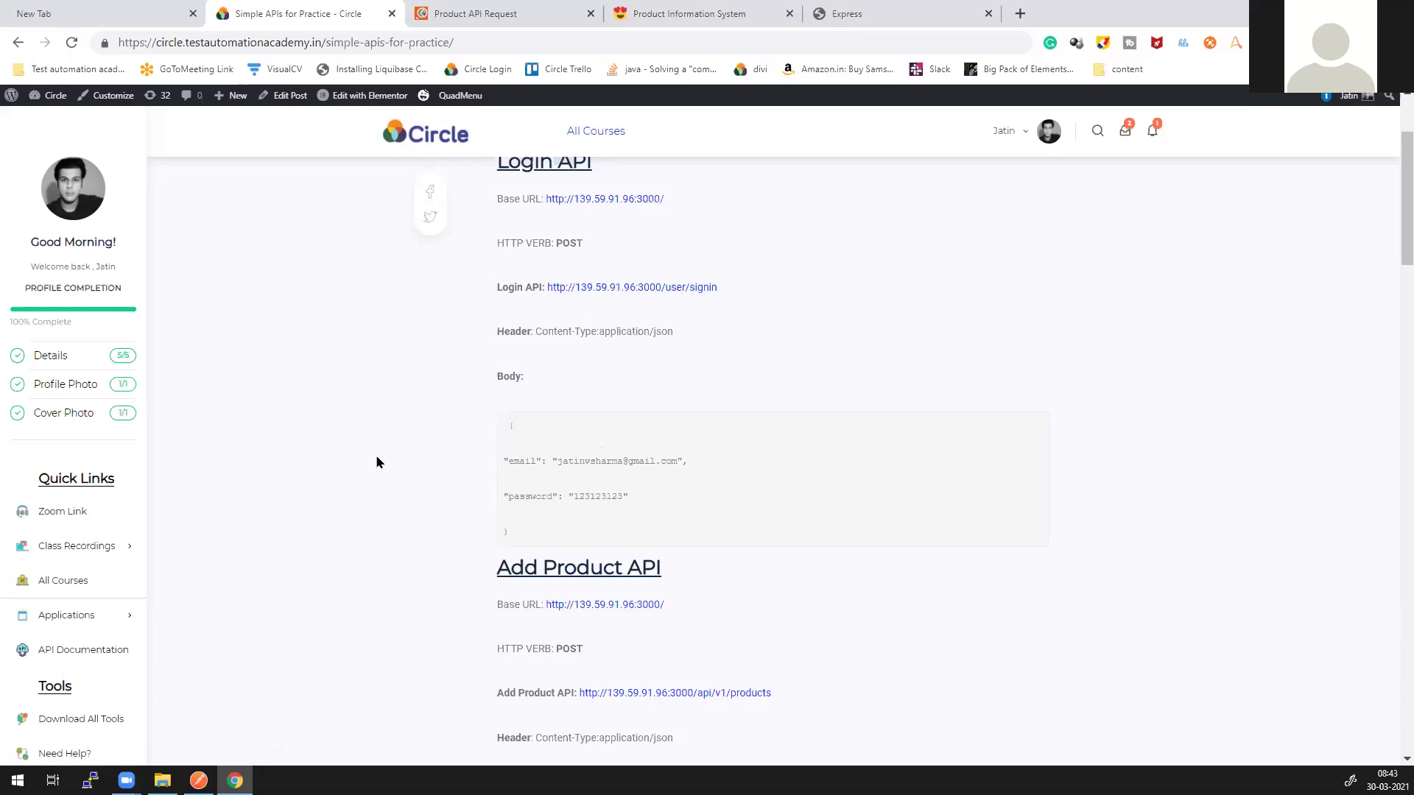
scroll(429, 414, up, 1)
drag(703, 281, 654, 282)
drag(543, 292, 687, 293)
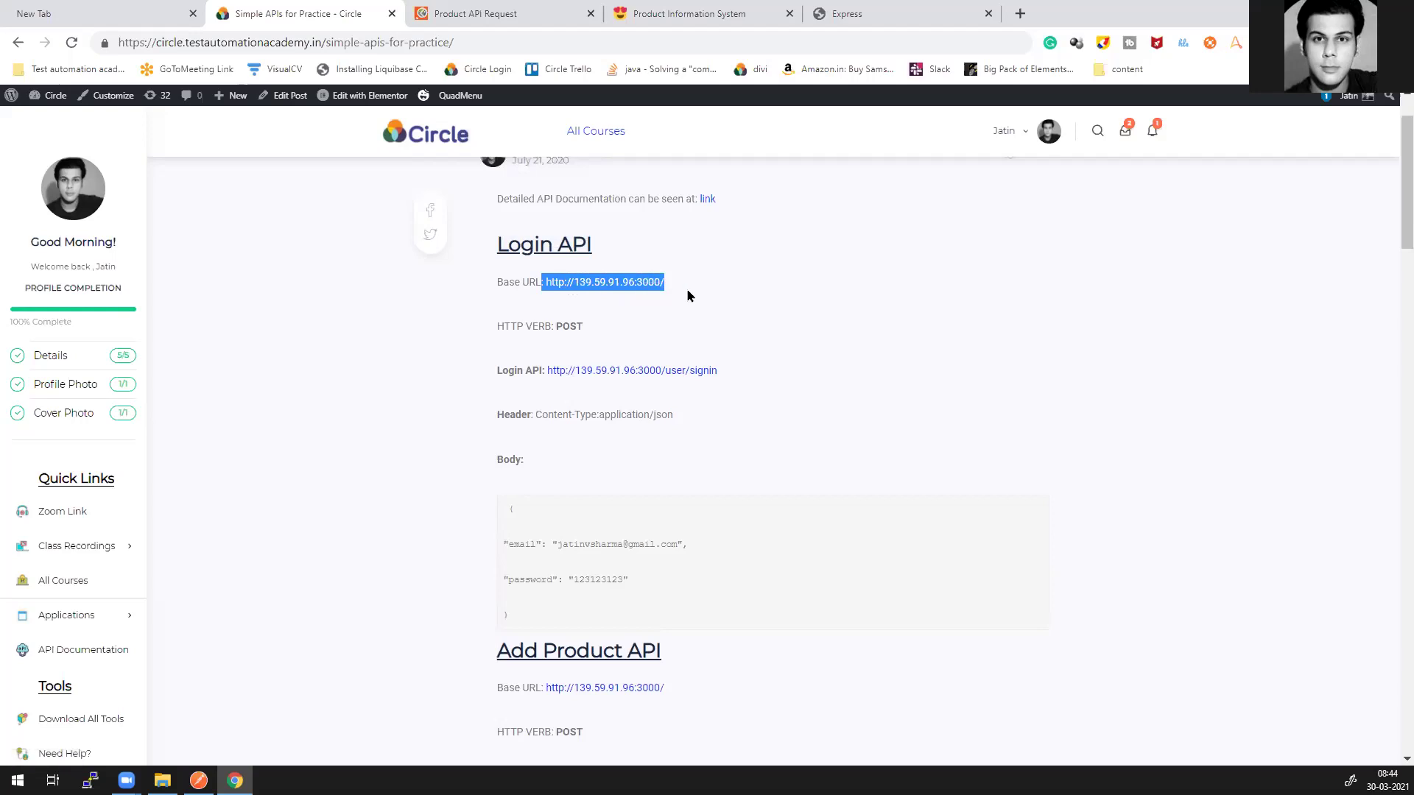
click(565, 298)
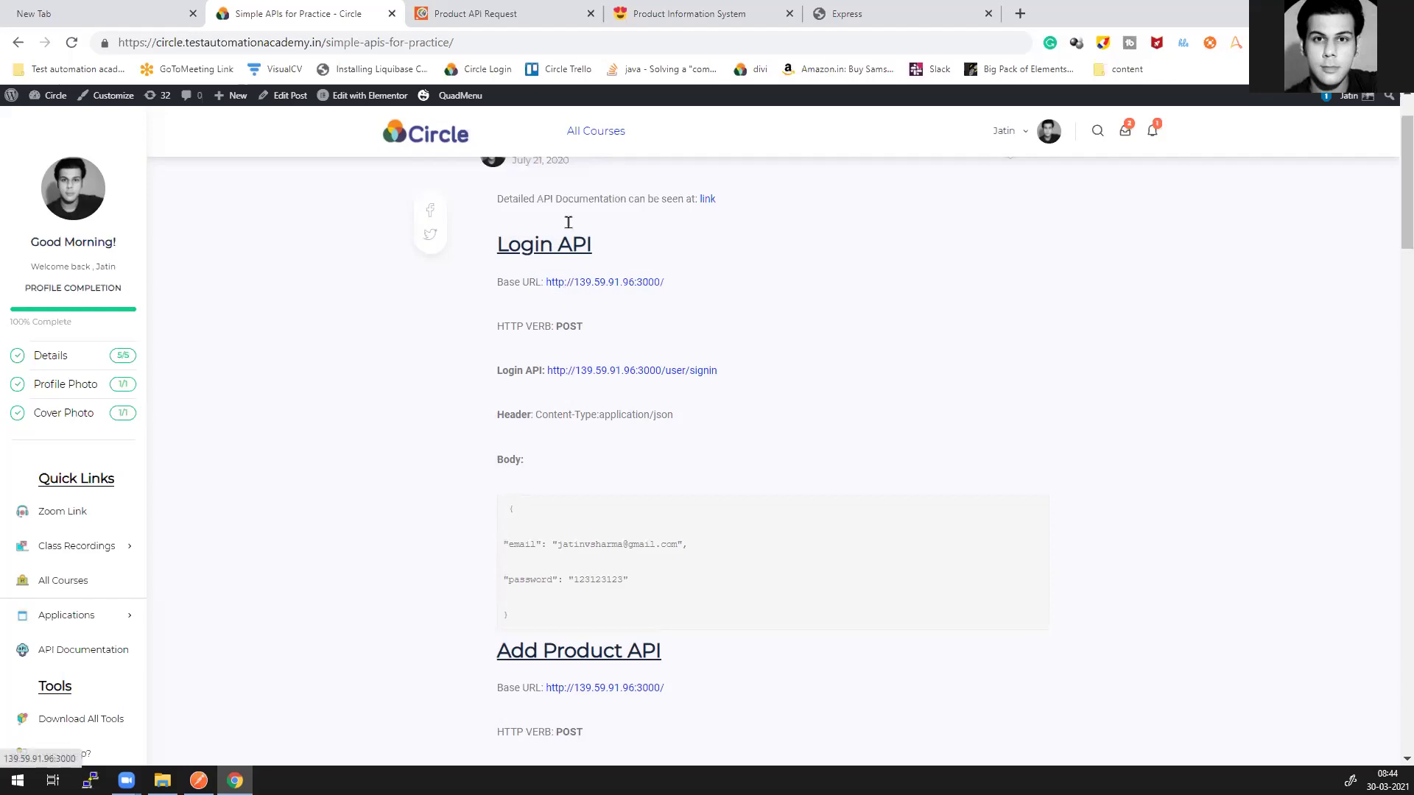
Step: Review the Product API Request documentation page again, and return to the Express page
click(501, 17)
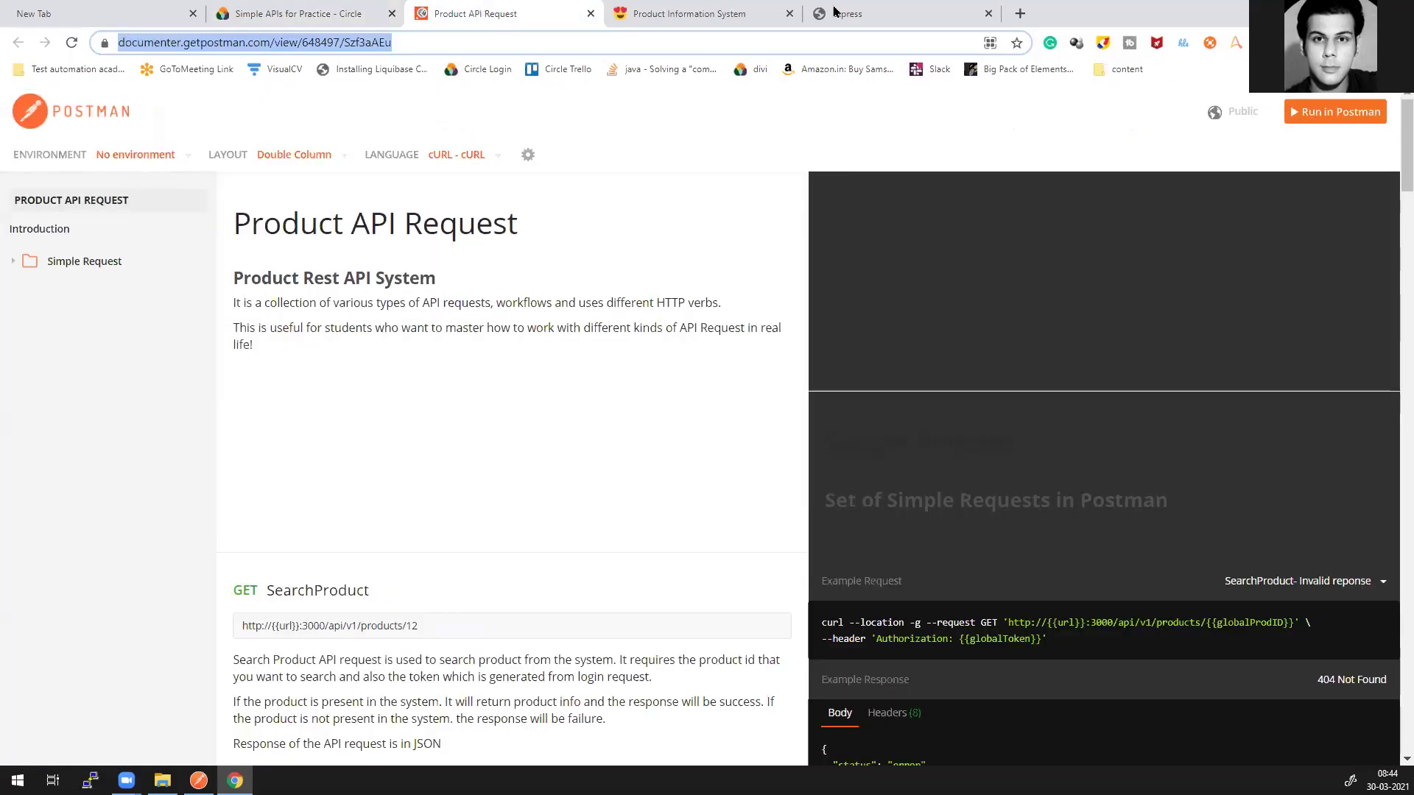
key(ctrl+Tab)
key(ctrl+Tab)
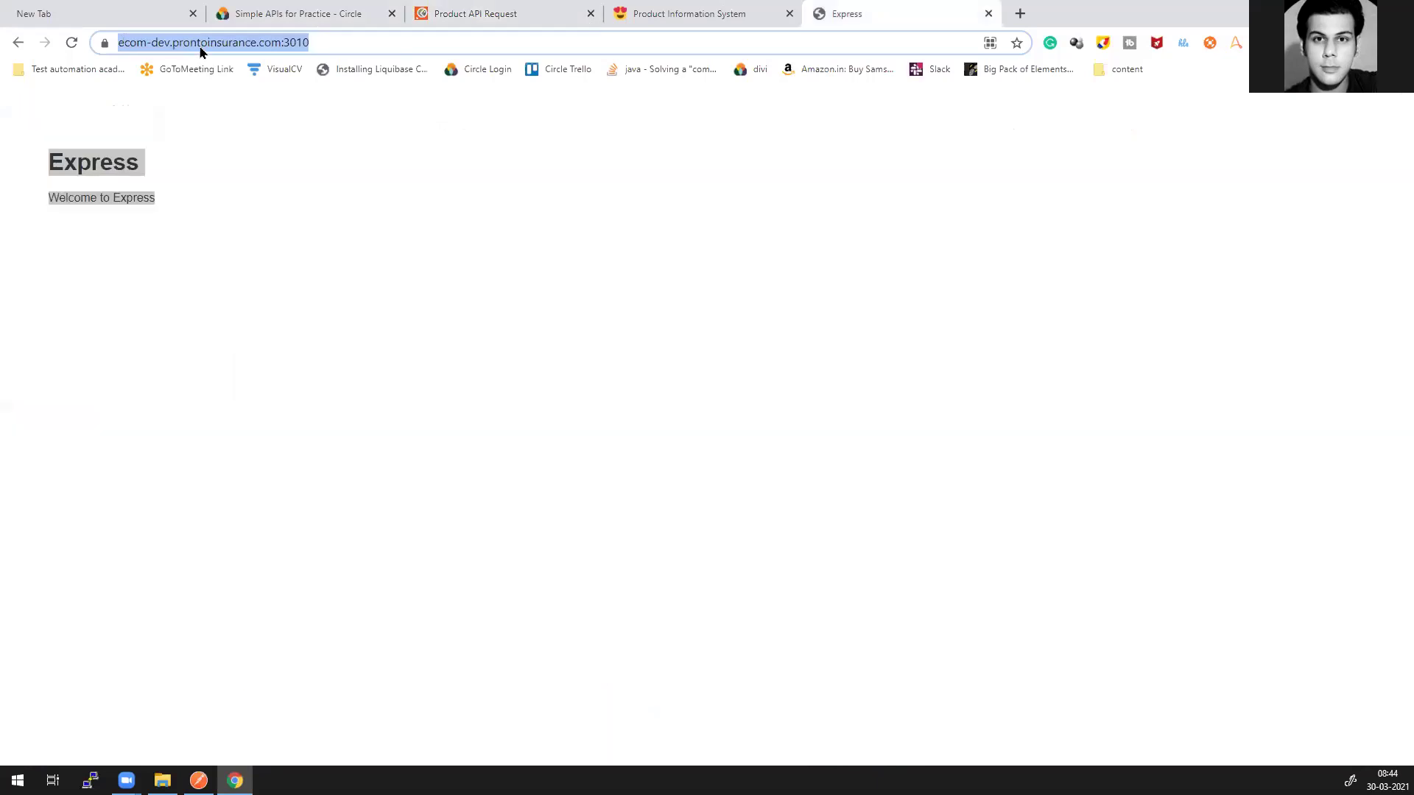
click(308, 21)
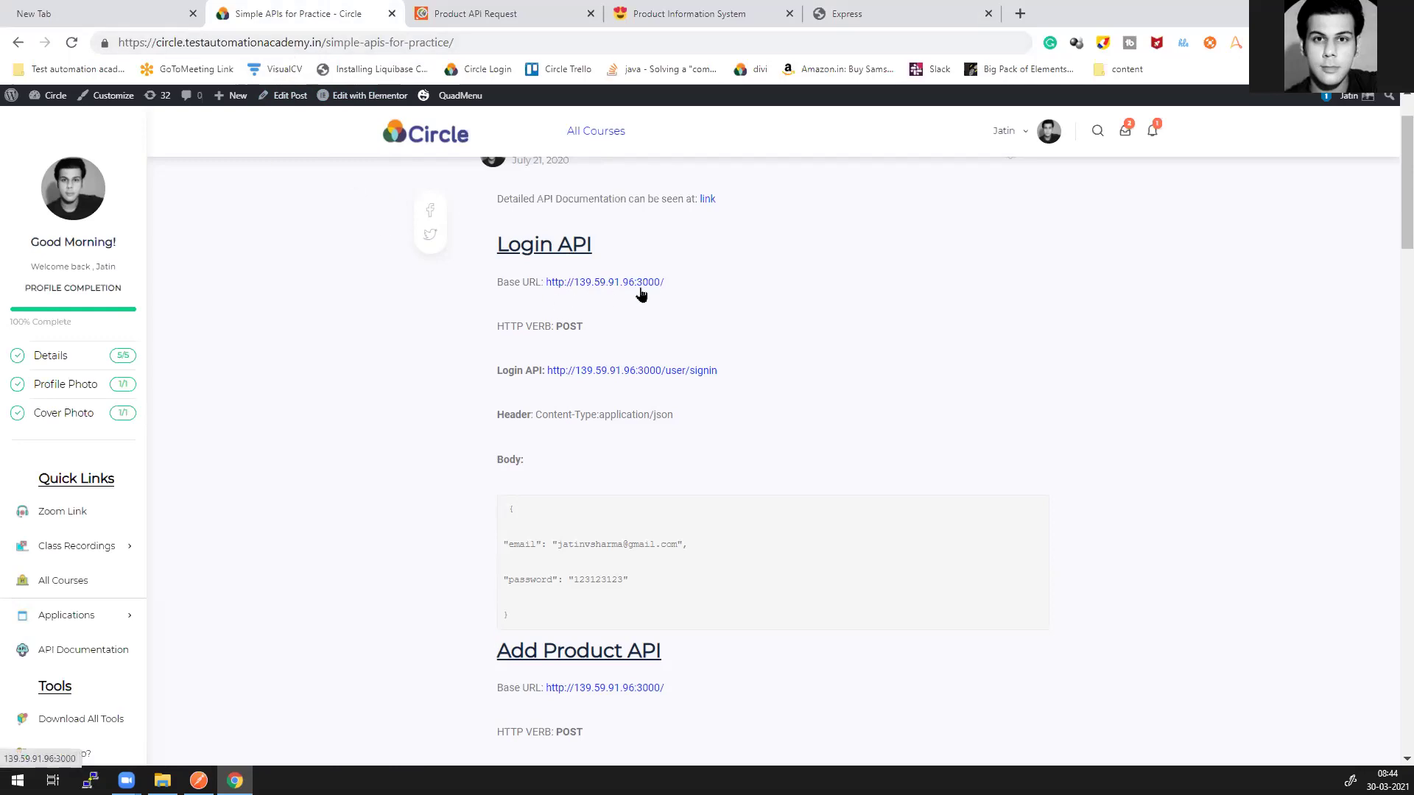
drag(543, 283, 676, 284)
key(ctrl+c)
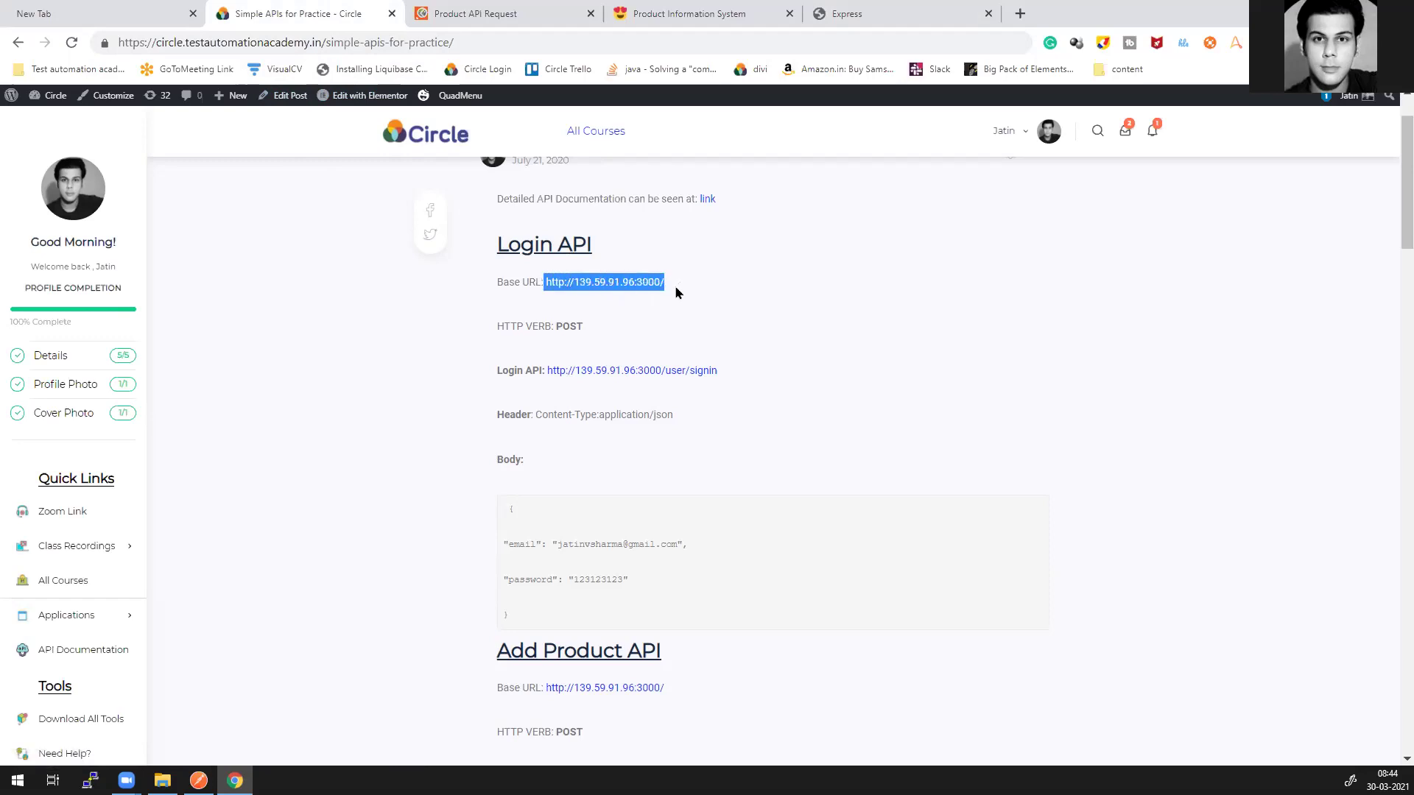
Step: Switch to Postman, cancel saving the unnamed request, and open a new untitled request
key(super+Tab)
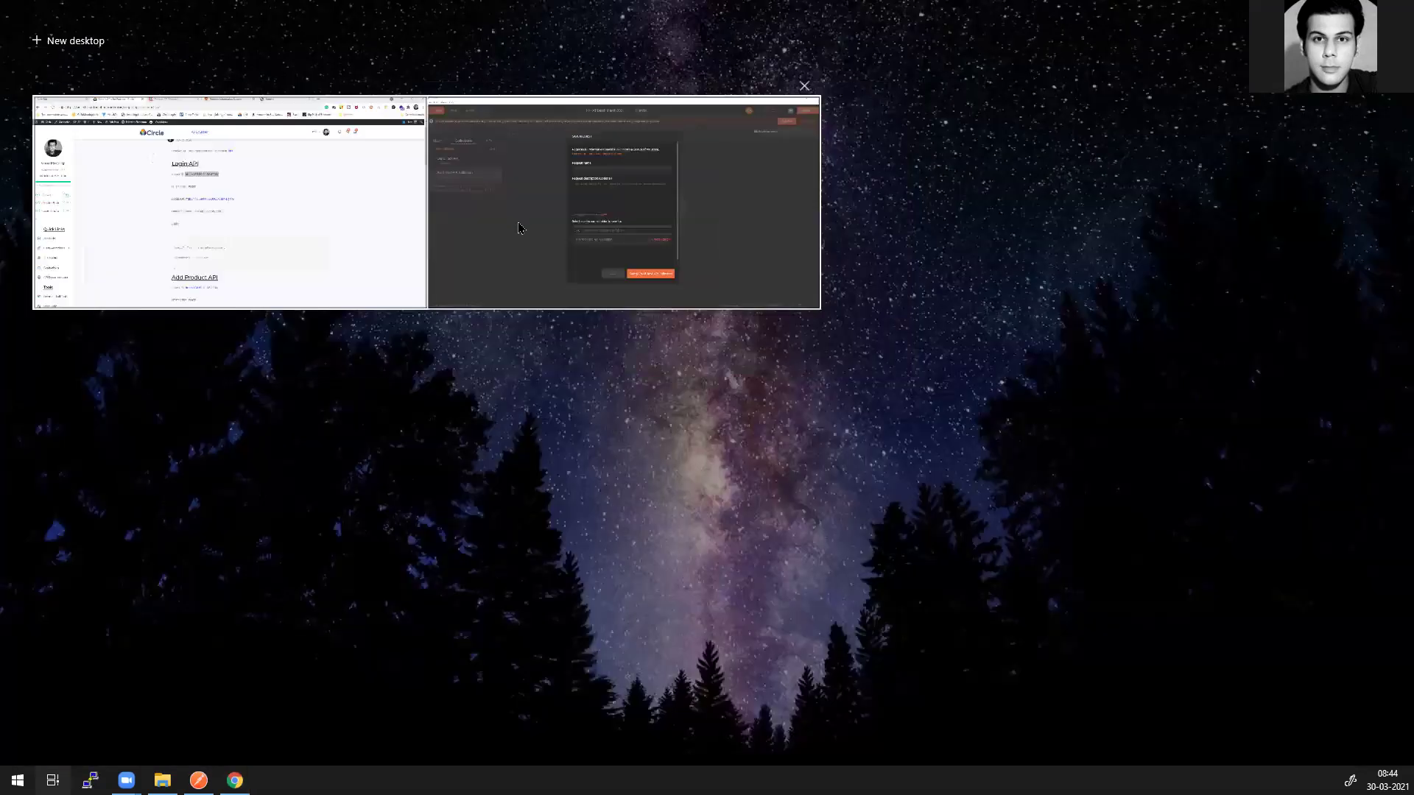
click(529, 155)
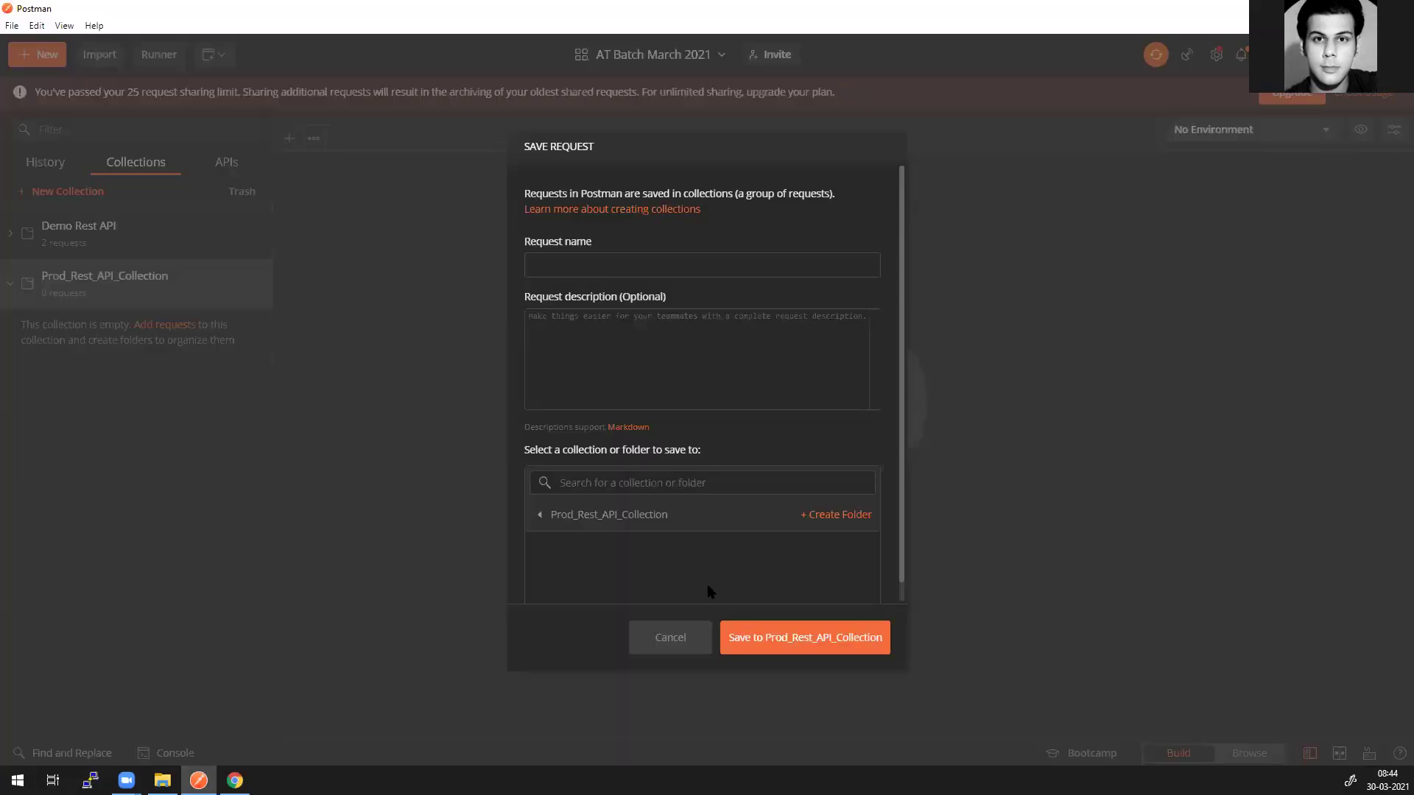
click(677, 635)
click(290, 142)
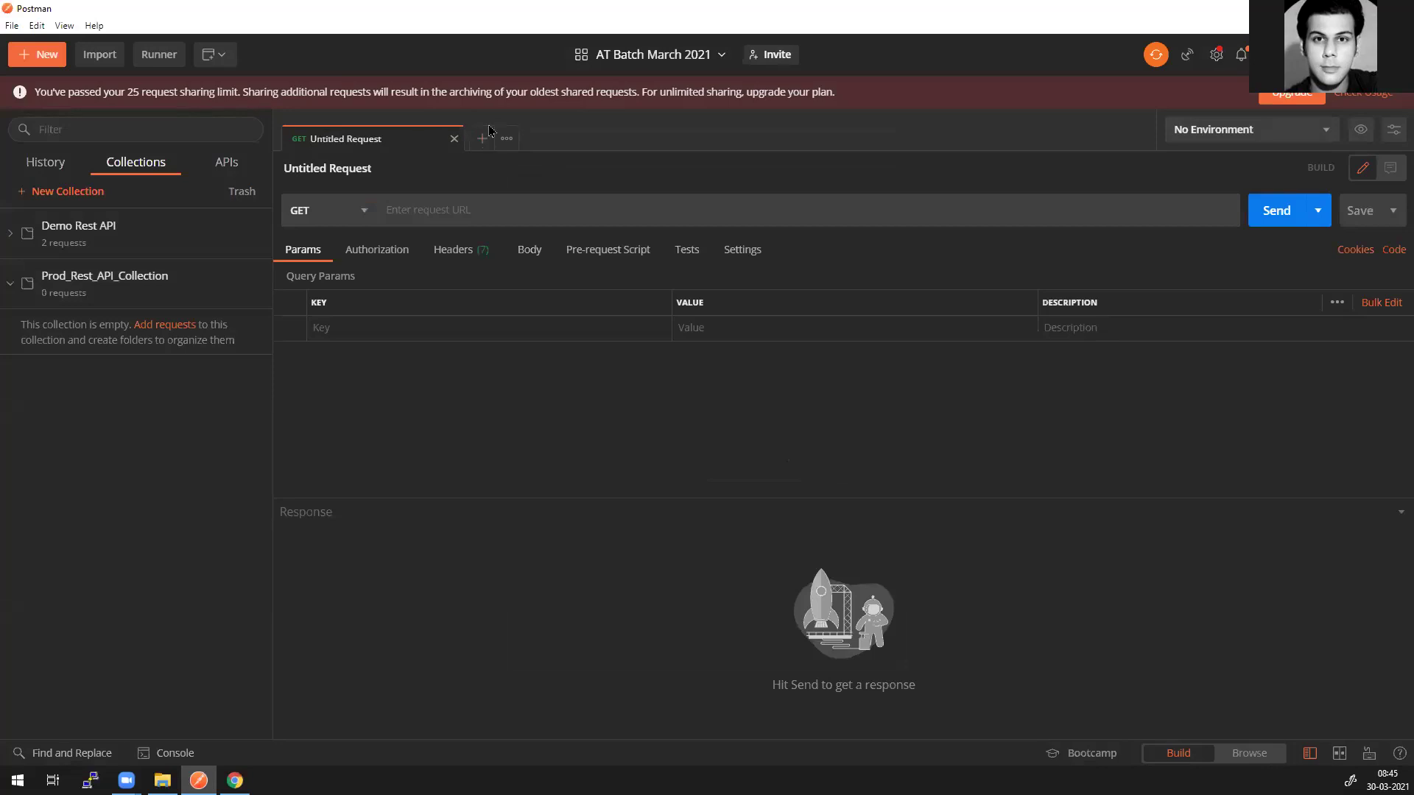
click(390, 215)
key(ctrl+v)
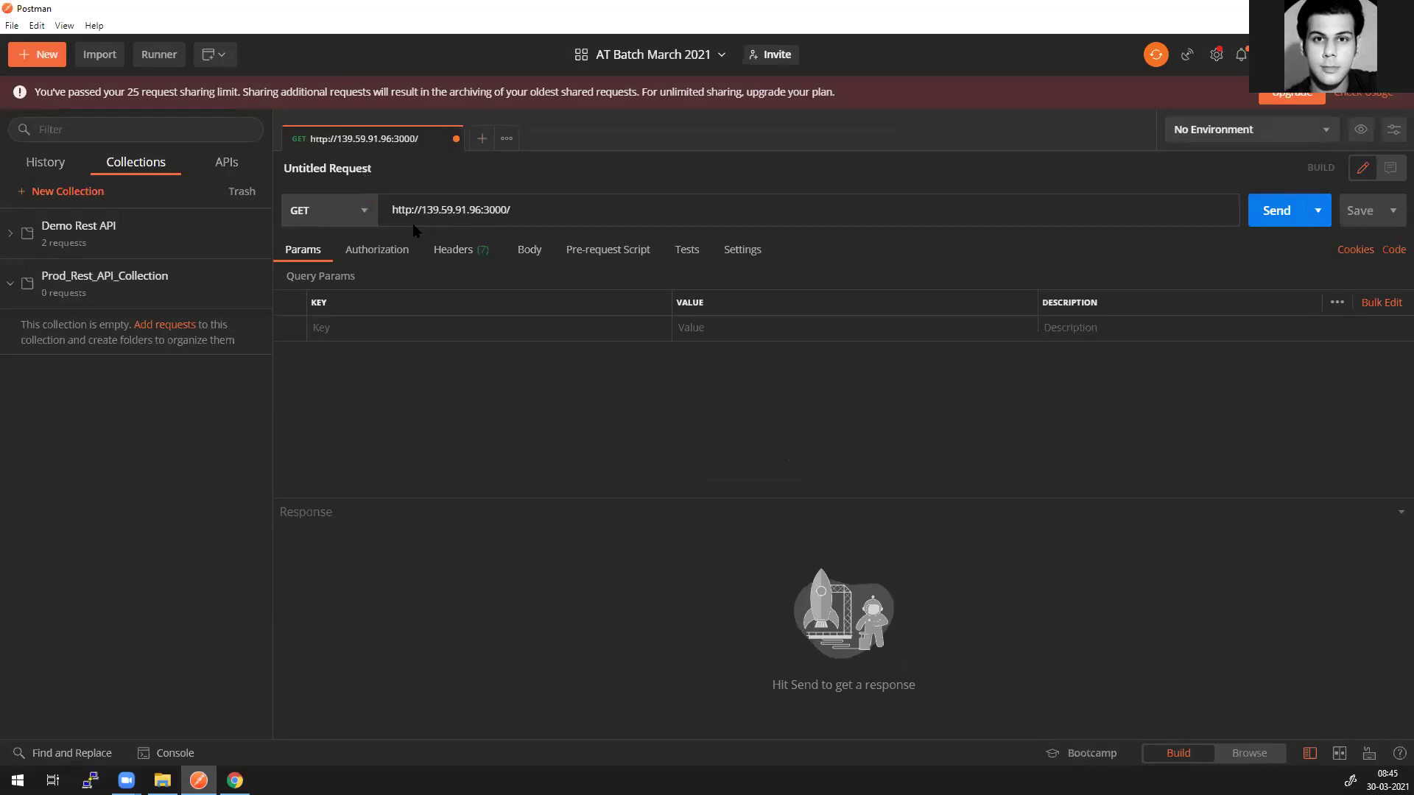
drag(386, 212, 547, 209)
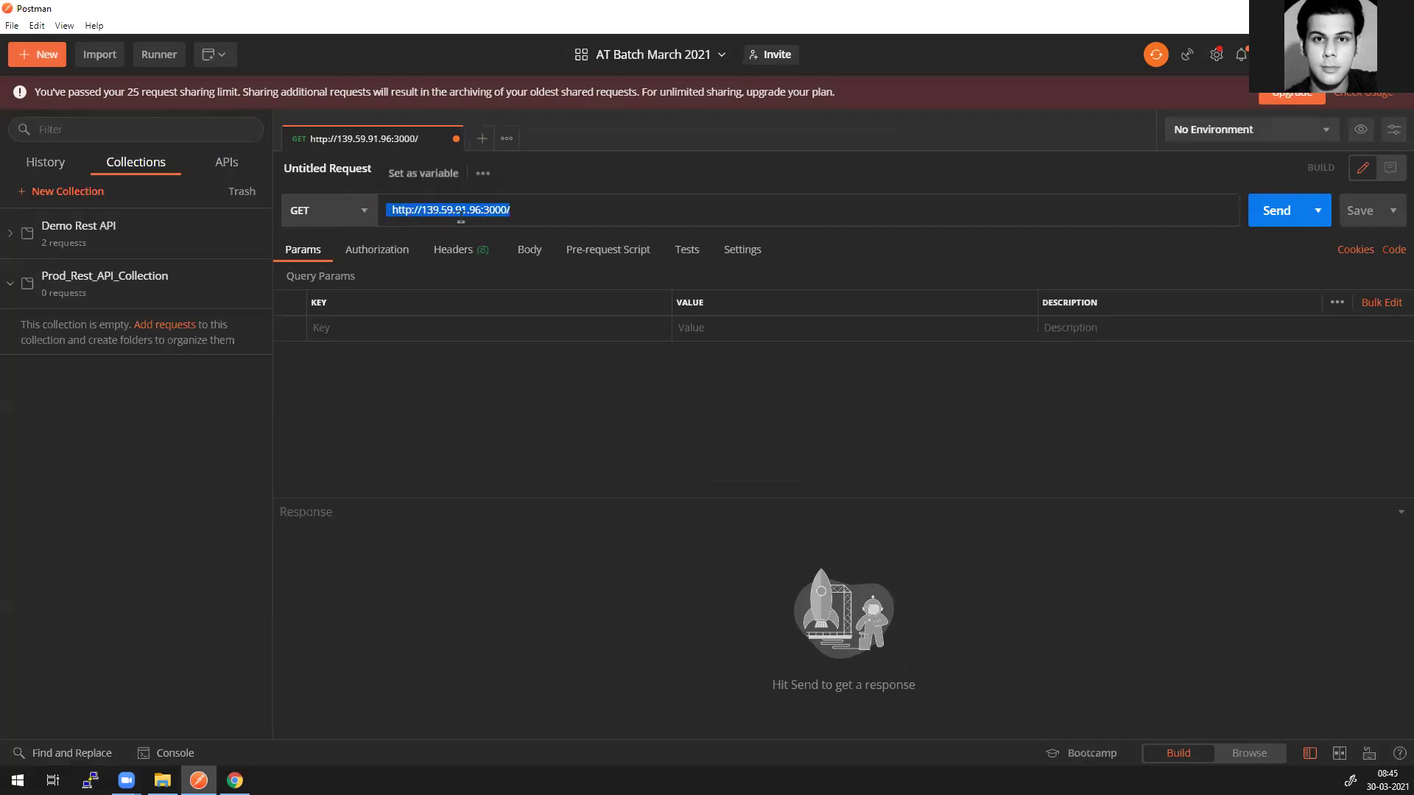
drag(527, 211, 388, 210)
Step: Copy the user/signin path from the Login API address on the practice page and append it to the Postman request URL
key(super+Tab)
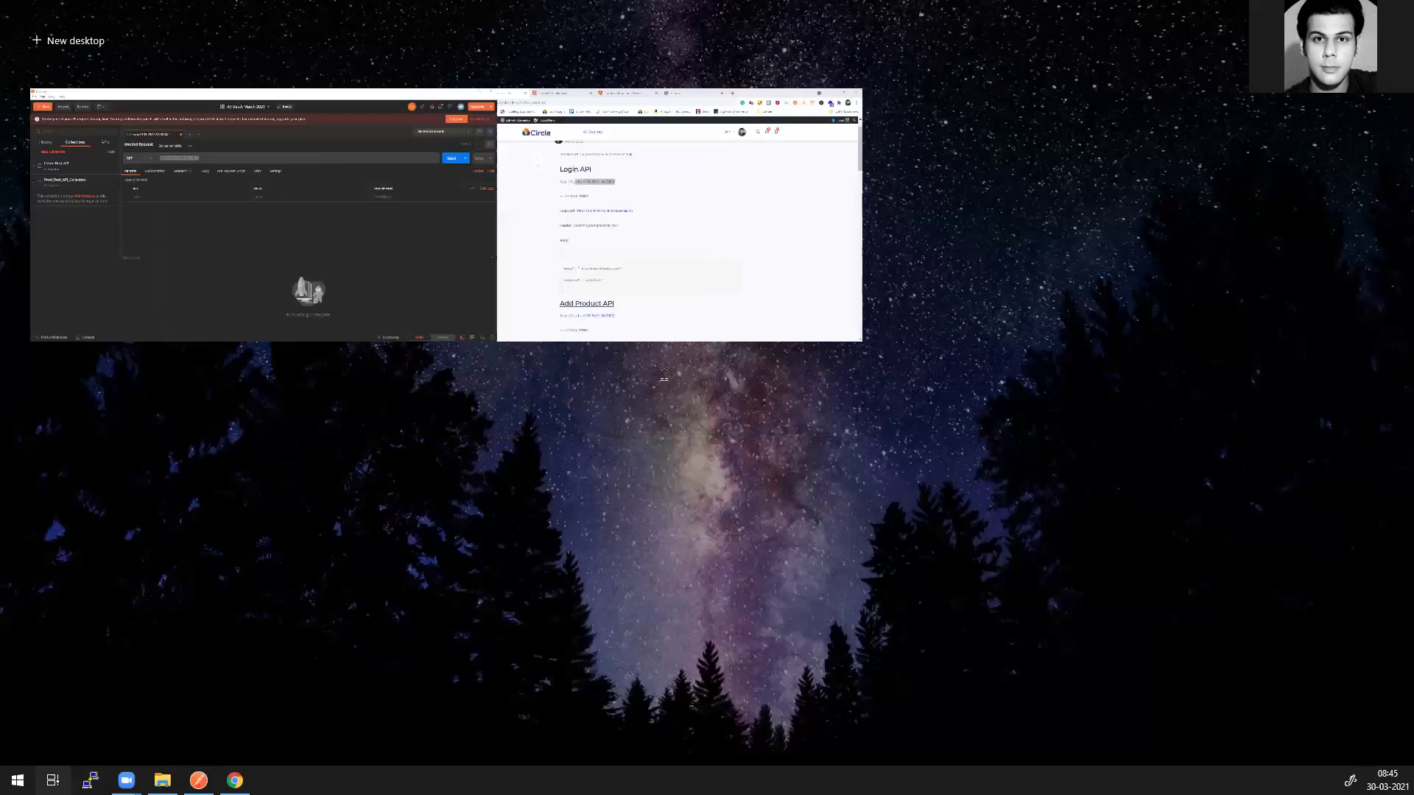
click(666, 331)
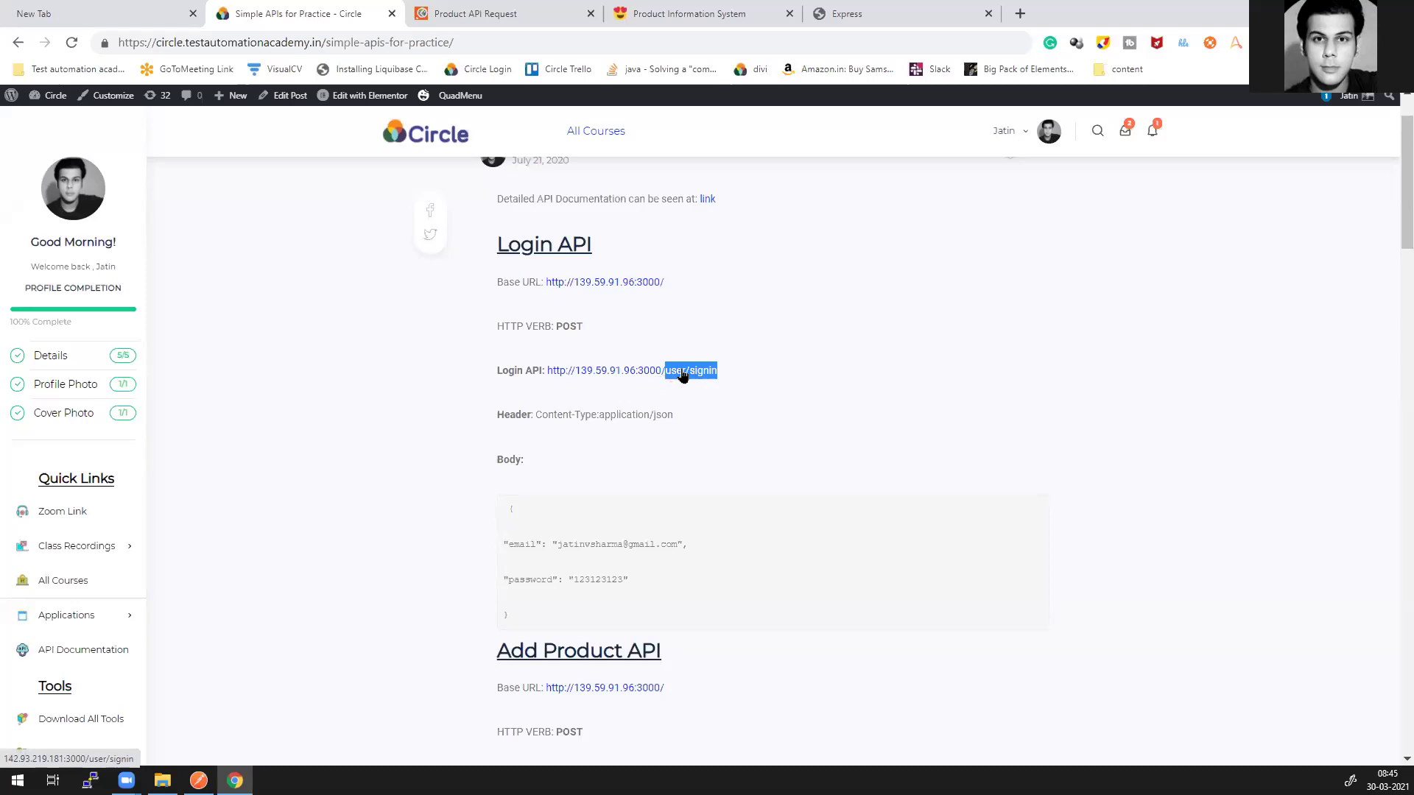
click(721, 369)
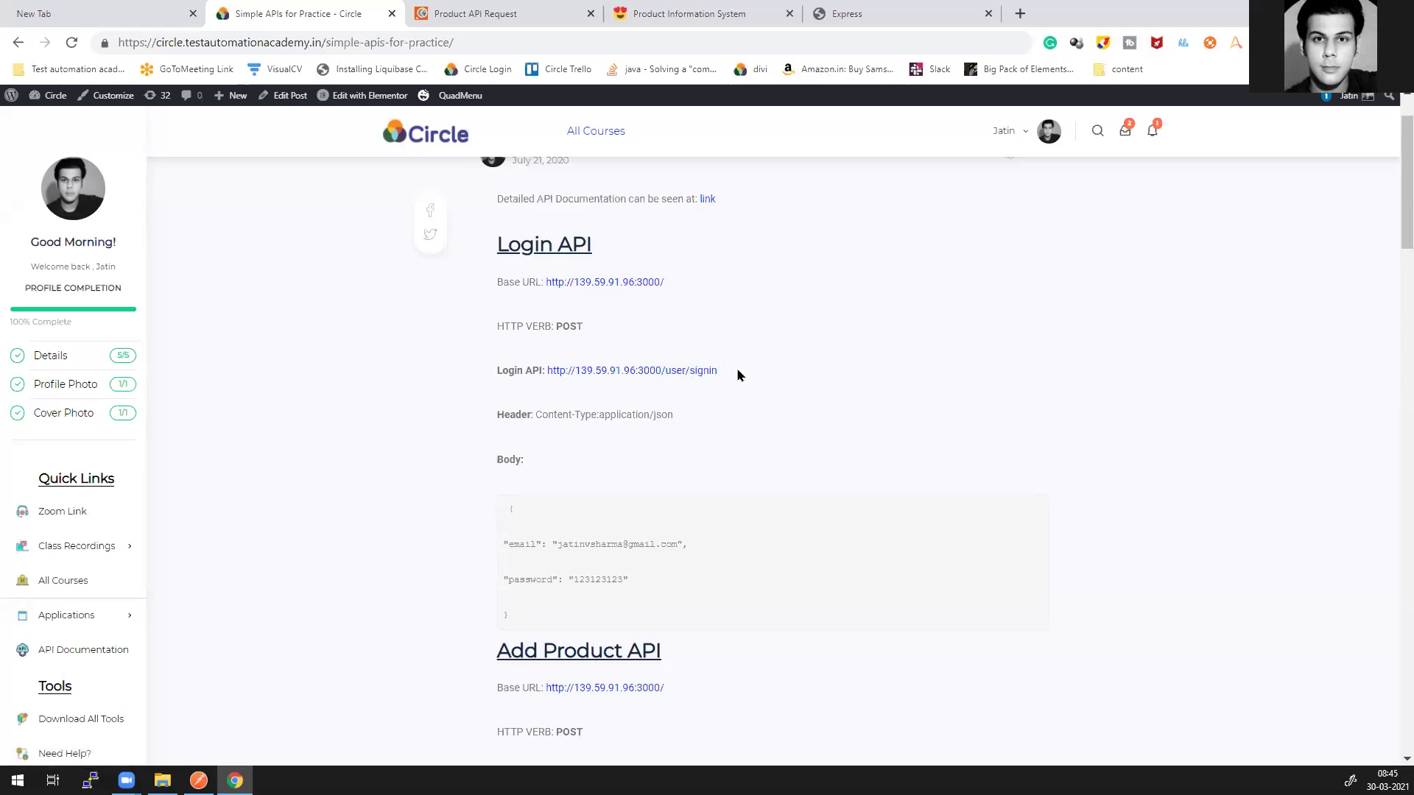
drag(665, 371, 718, 400)
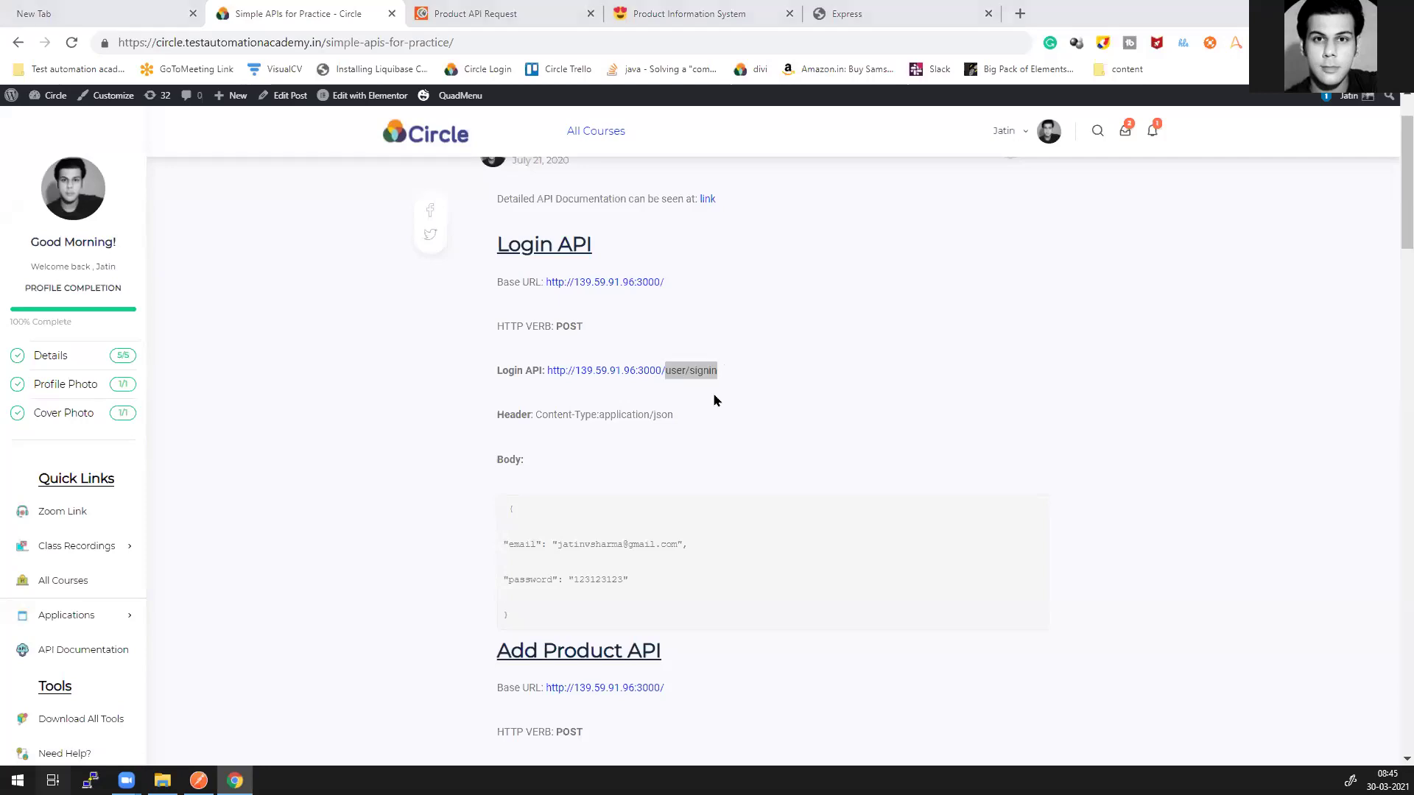
key(super+Tab)
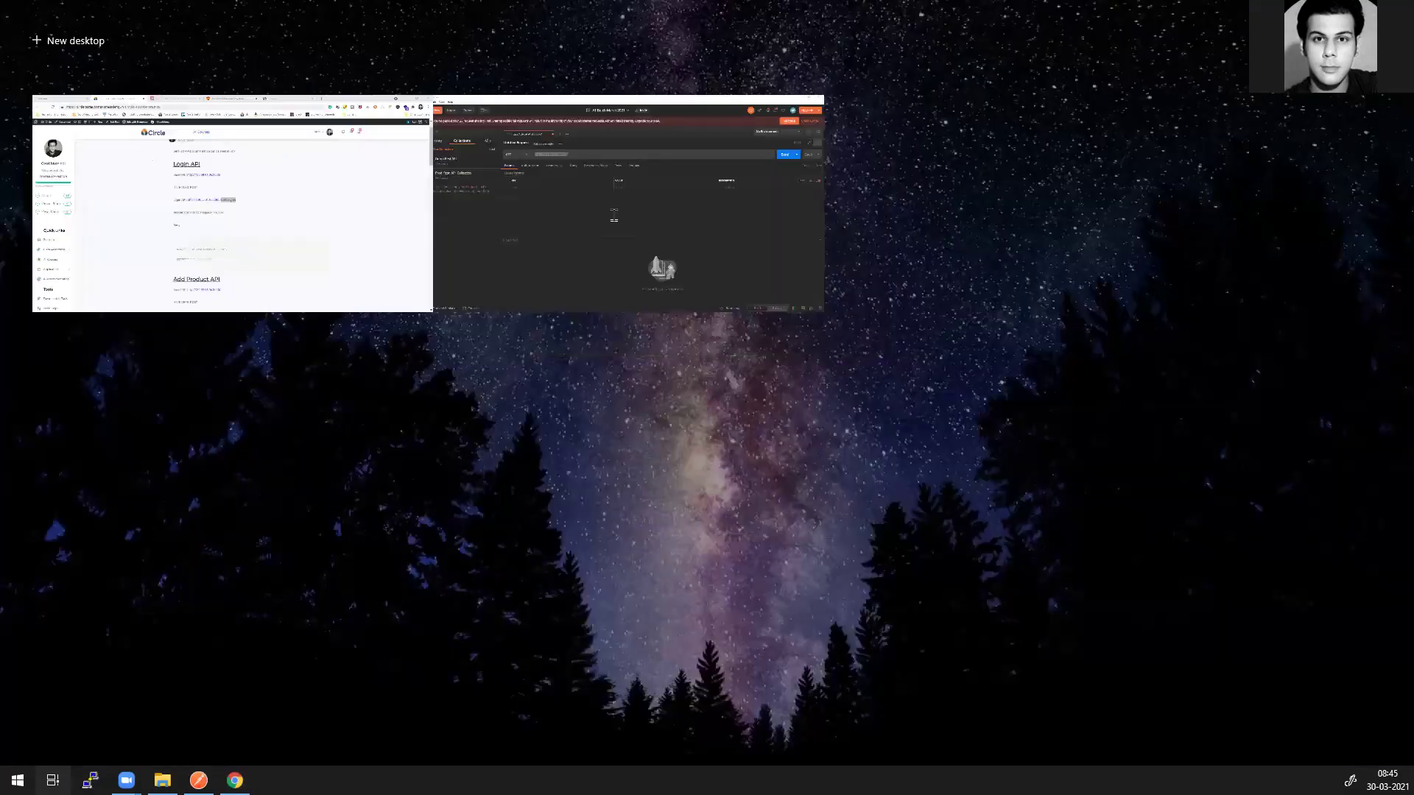
click(610, 283)
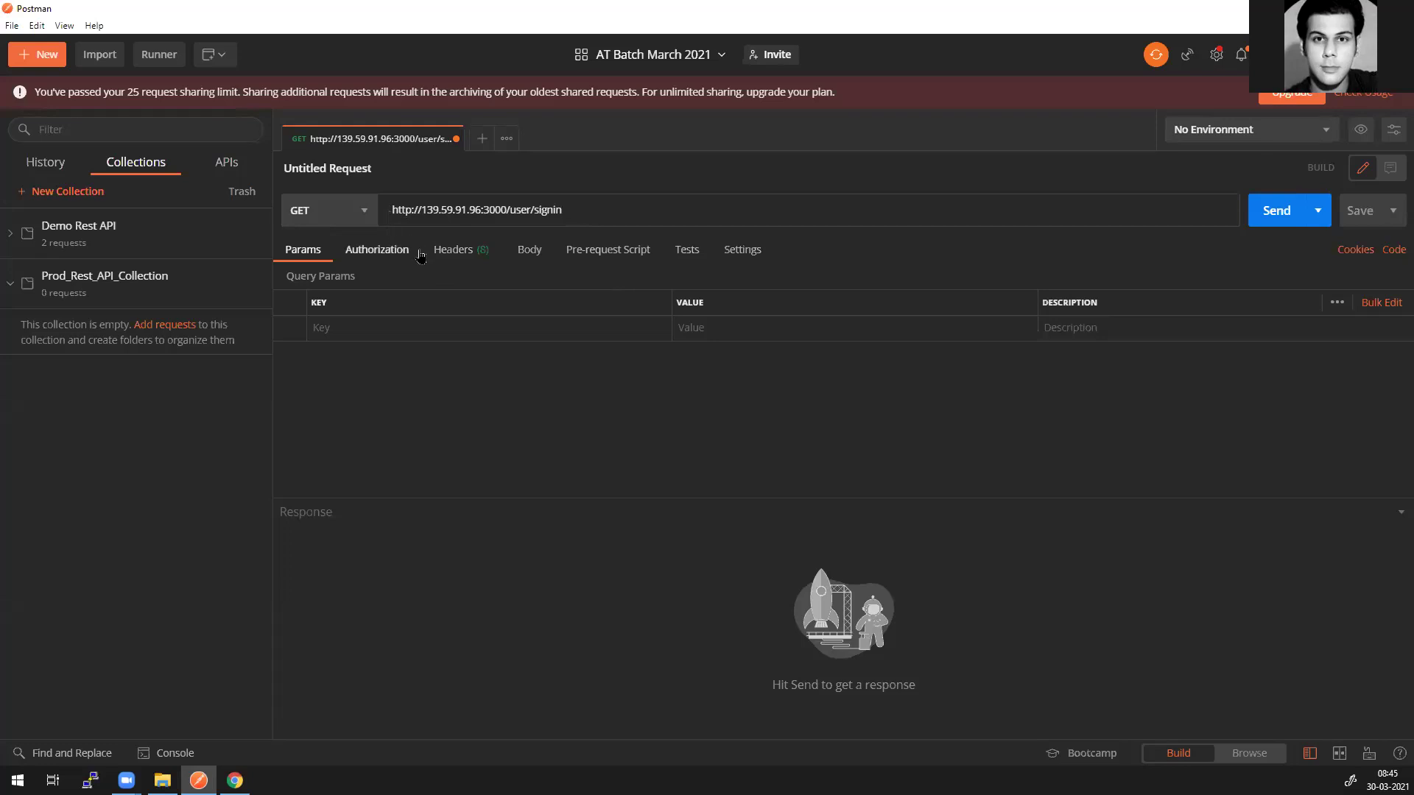
Step: Examine the base URL part and the user/signin part of the request URL
double_click(438, 212)
drag(510, 211, 392, 212)
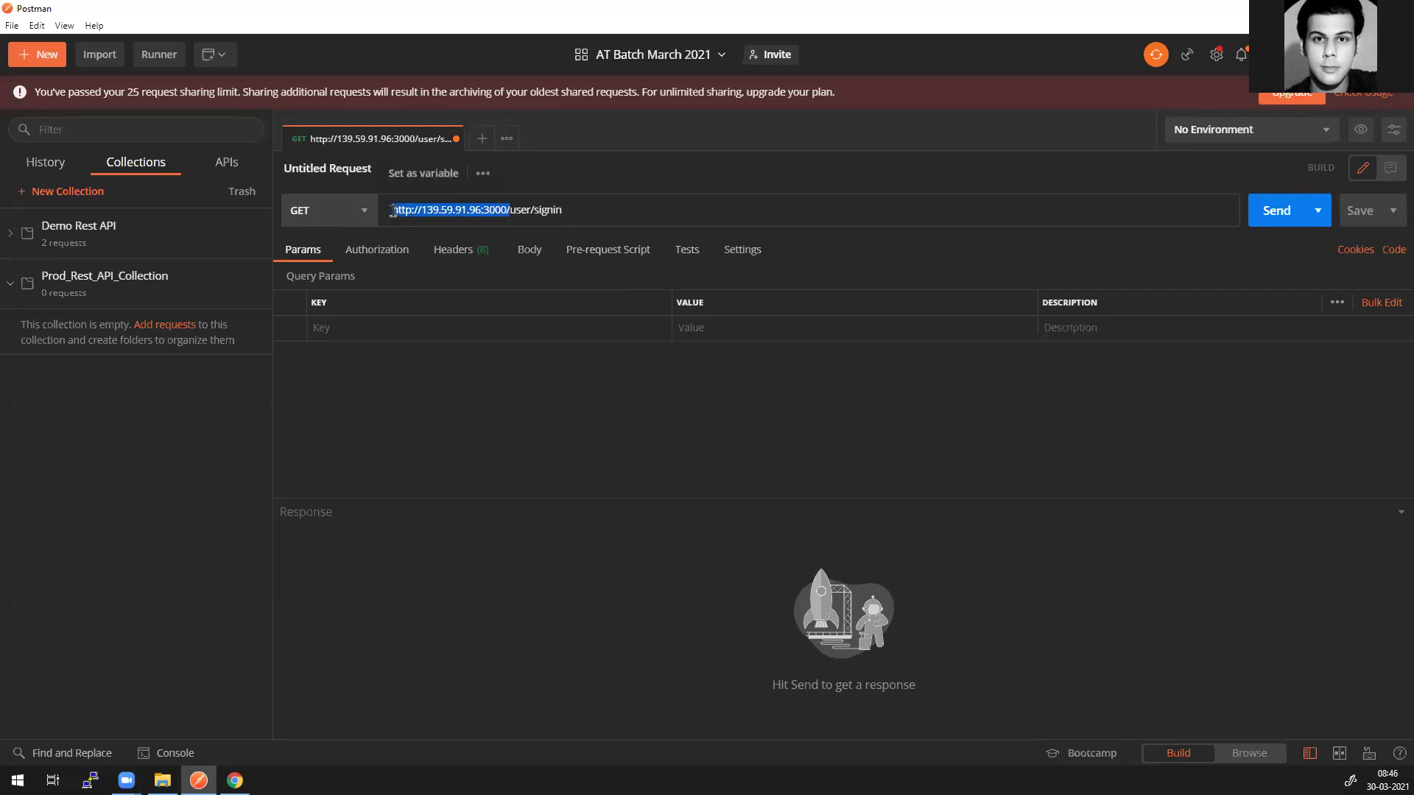
drag(563, 211, 509, 211)
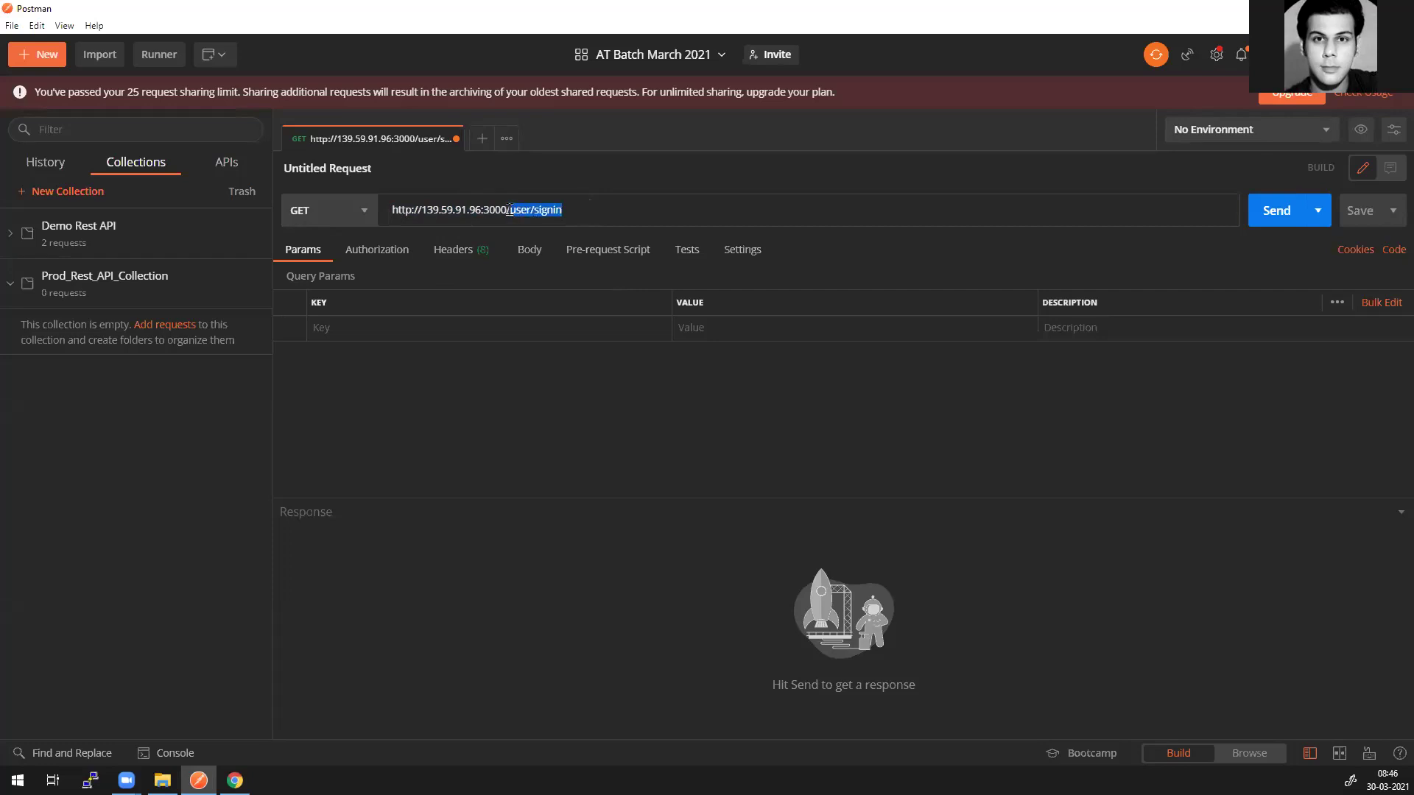
drag(509, 211, 509, 211)
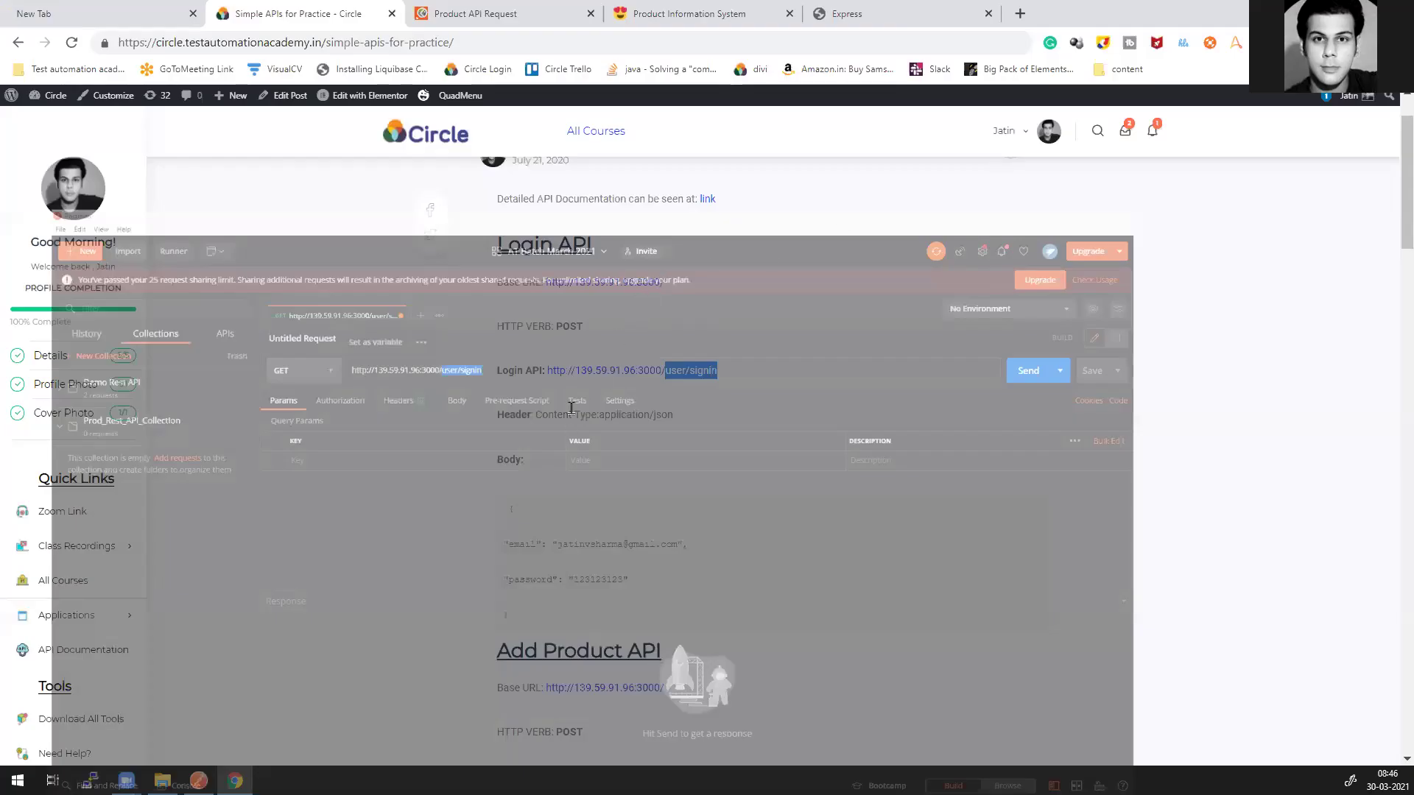
Step: Check the Login API's HTTP verb on the practice page and set the Postman request's method to POST
drag(612, 332, 501, 339)
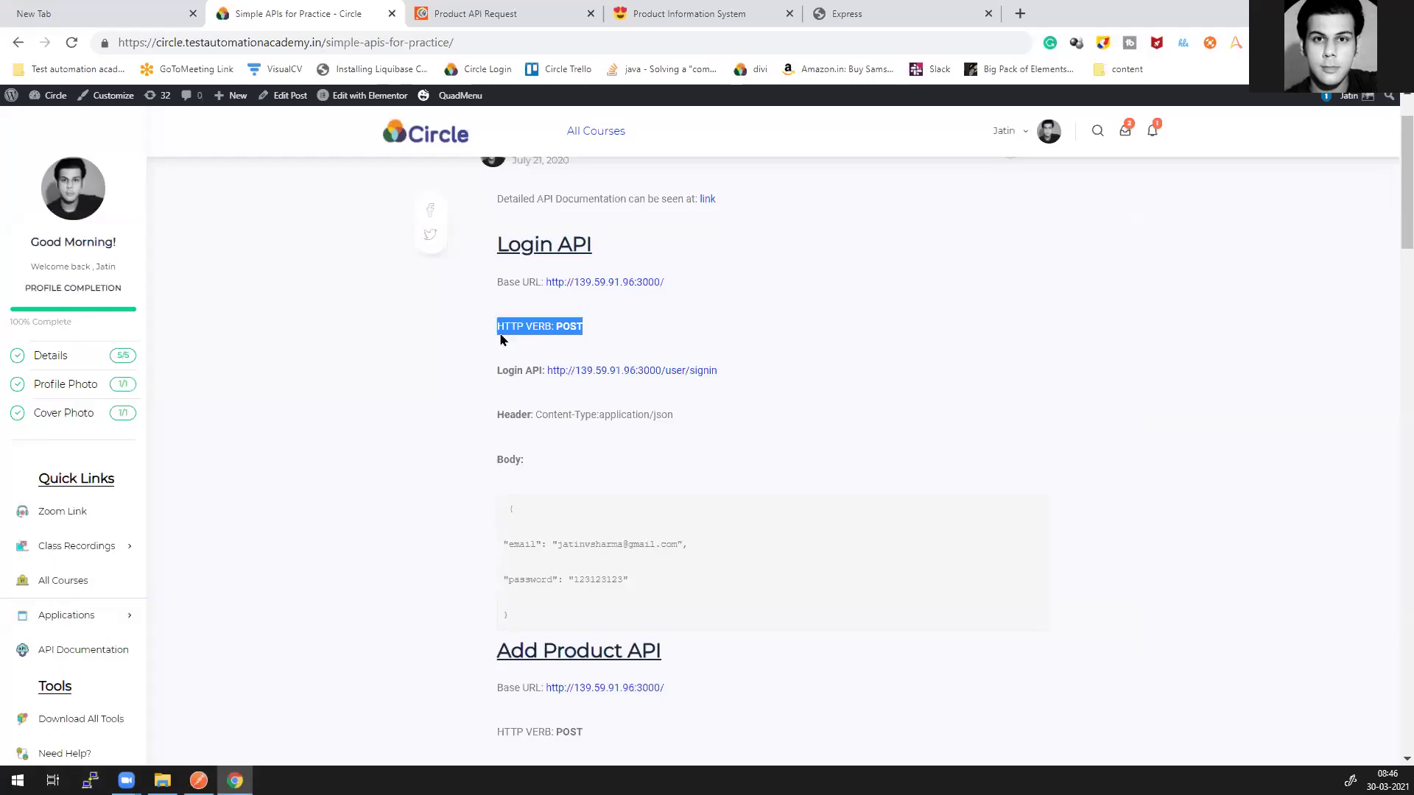
drag(502, 361, 506, 391)
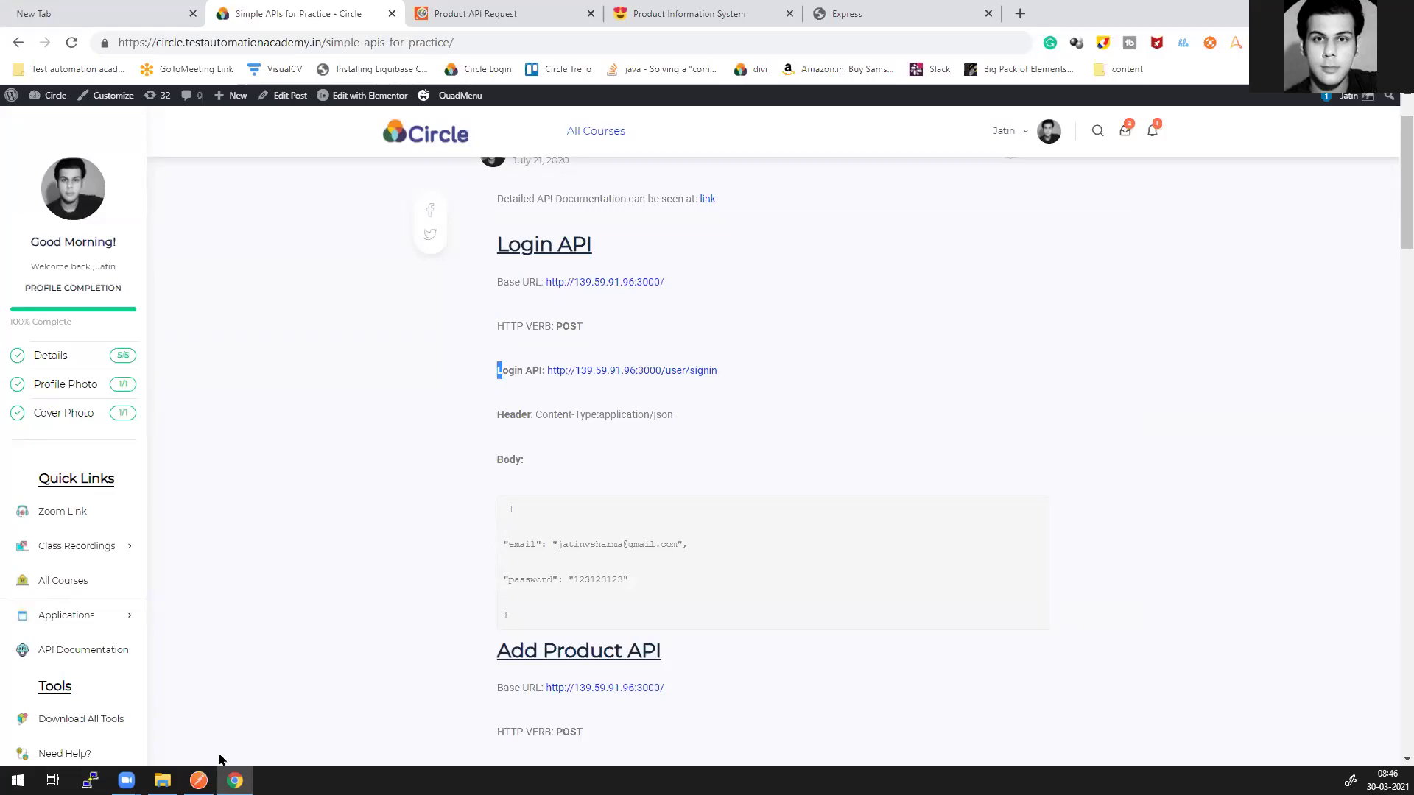
click(197, 779)
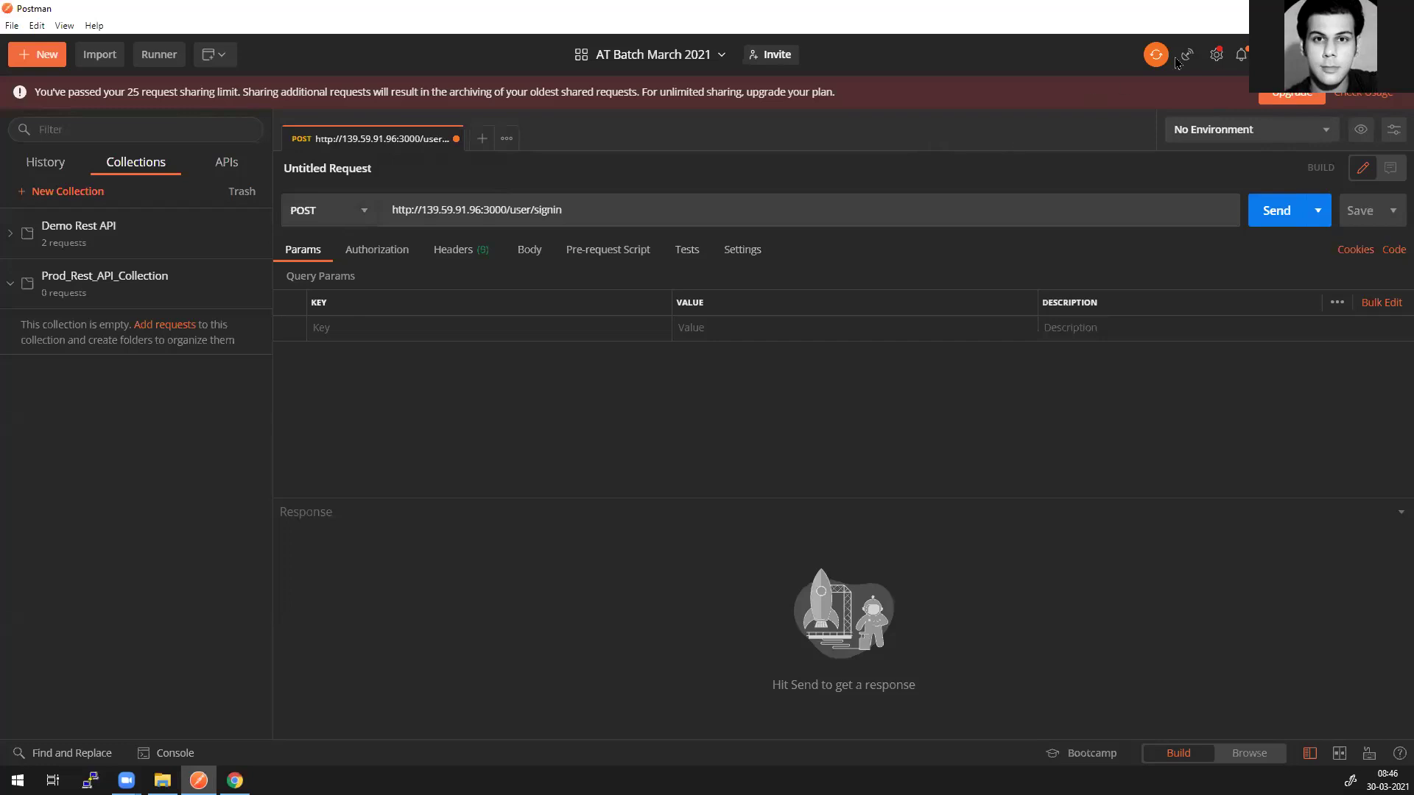
Step: Return to the practice page in Chrome and examine the Login API header's Content-Type key and application/json value
click(1329, 9)
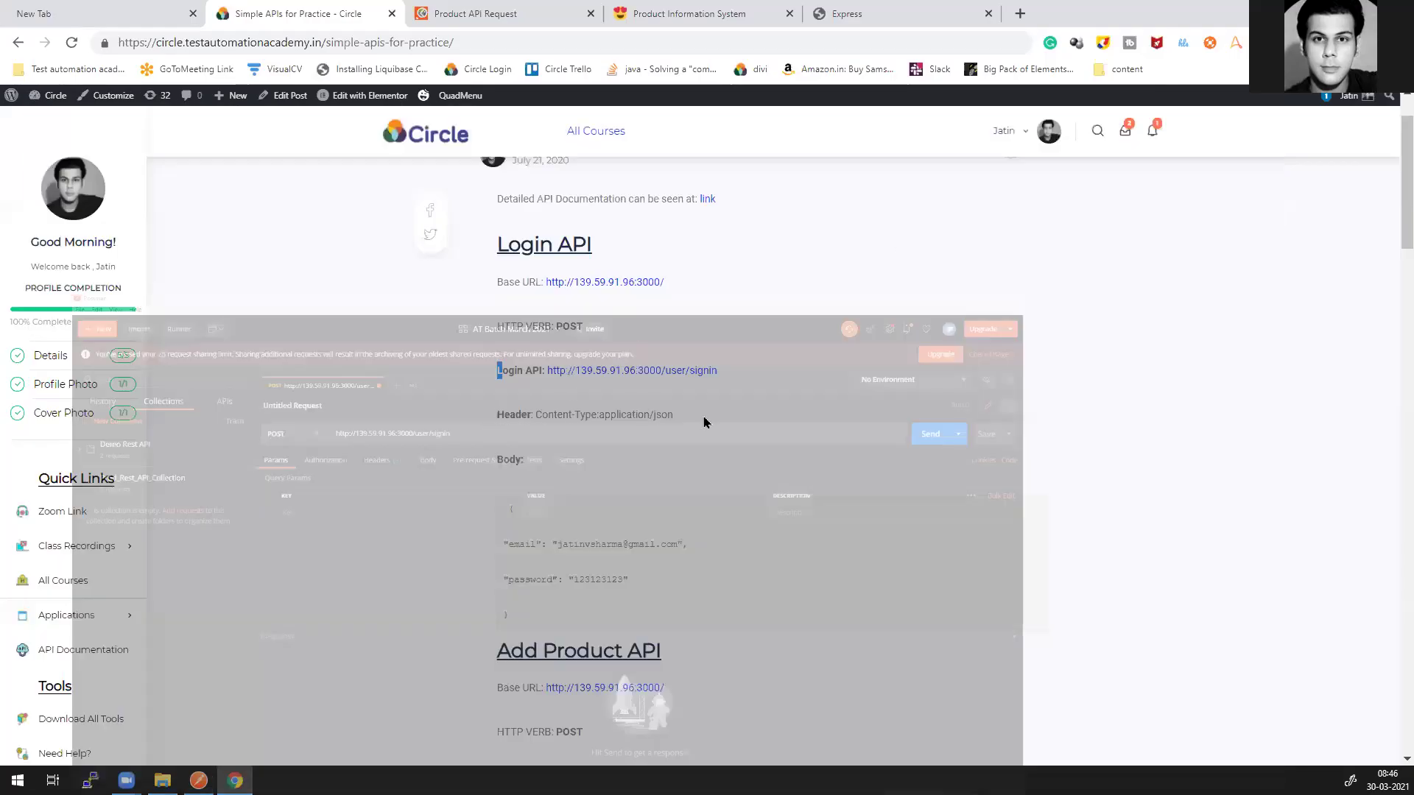
drag(497, 415, 705, 423)
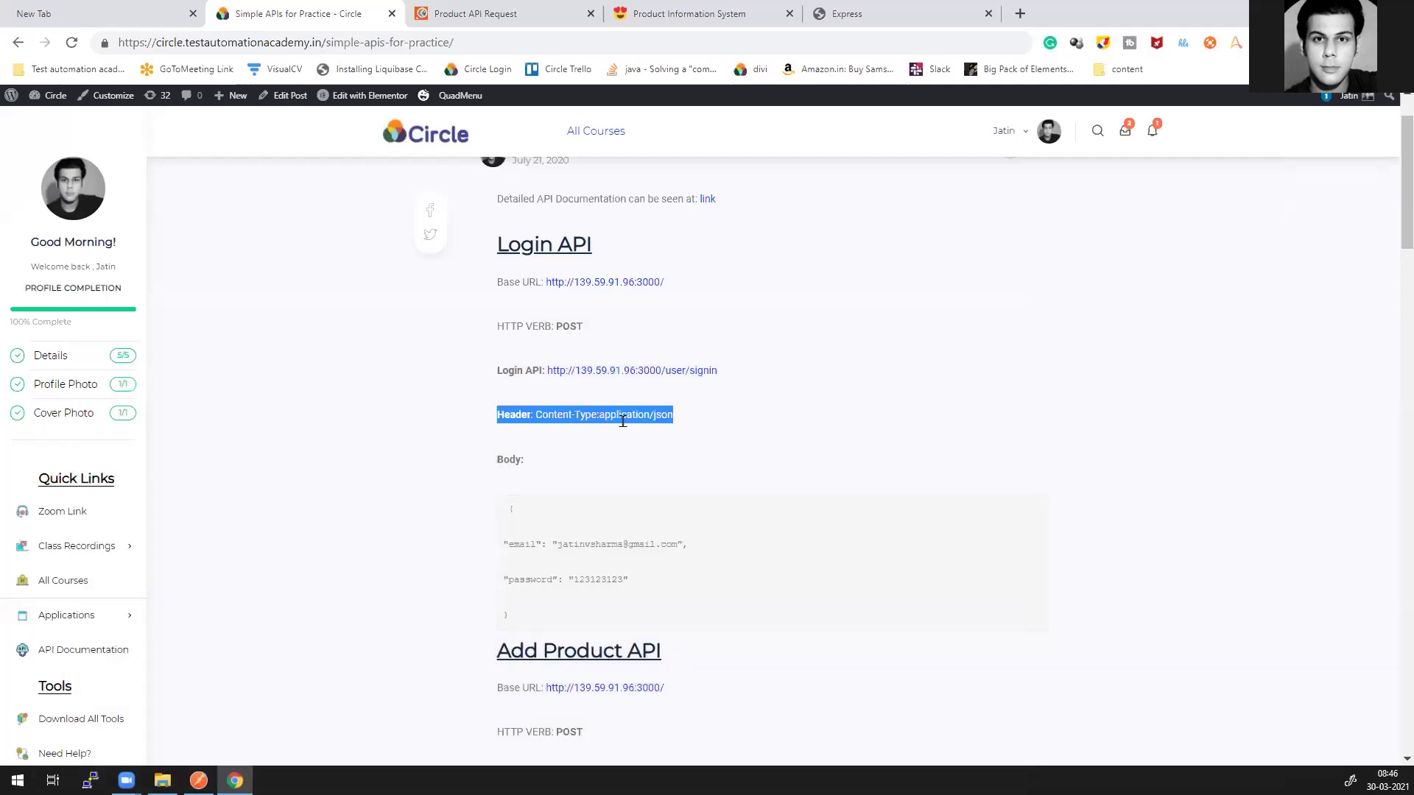
click(546, 420)
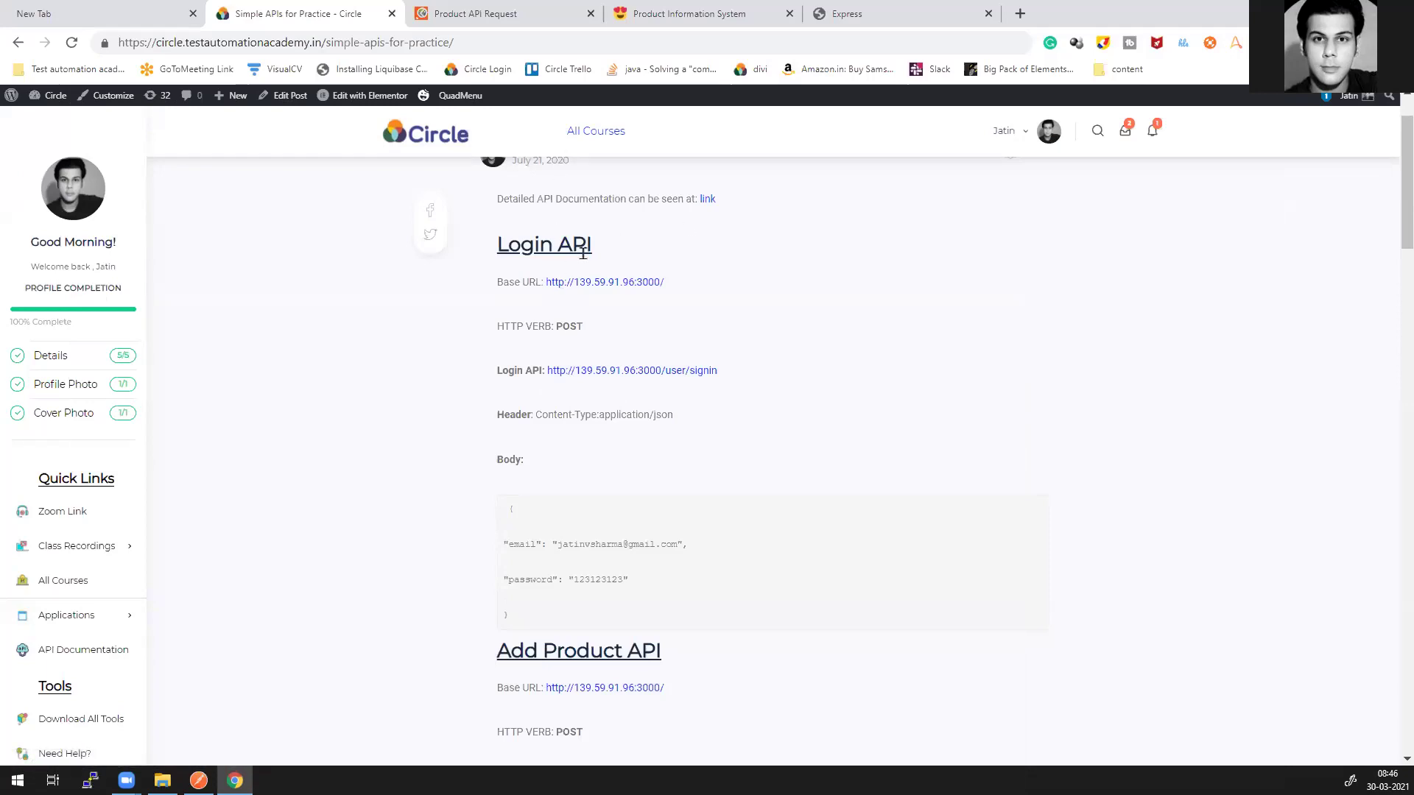
drag(480, 418, 670, 414)
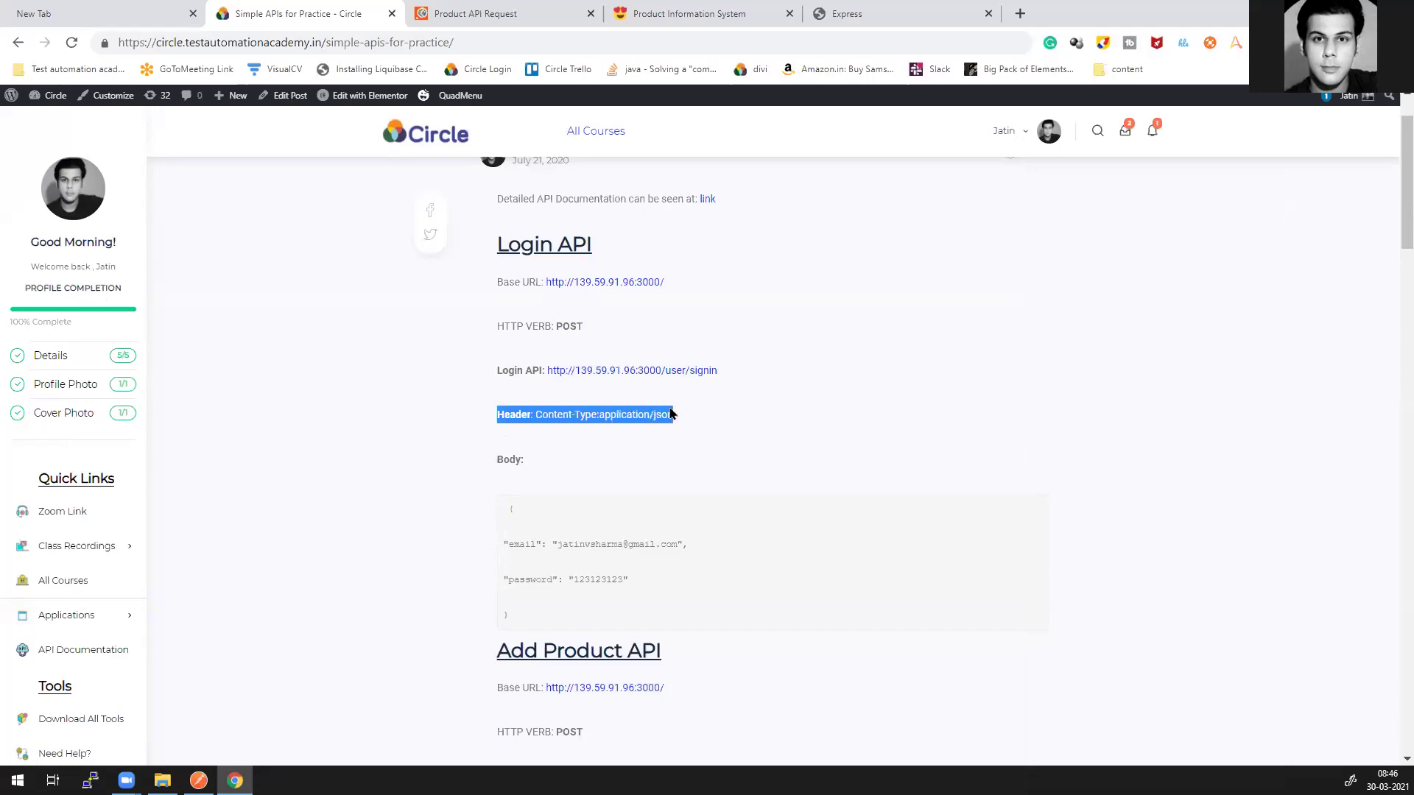
click(568, 421)
double_click(592, 414)
drag(554, 415, 537, 415)
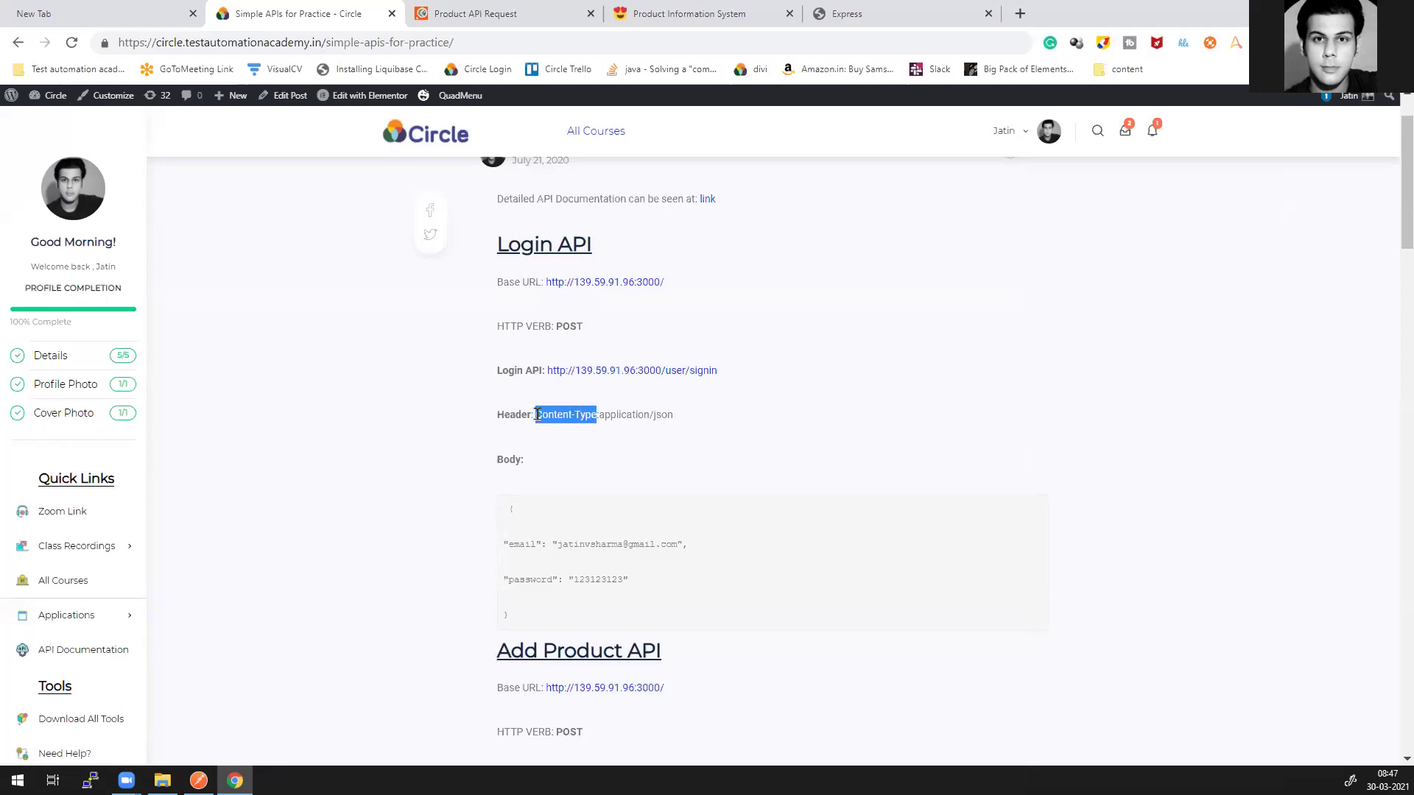
click(602, 415)
drag(602, 414, 696, 423)
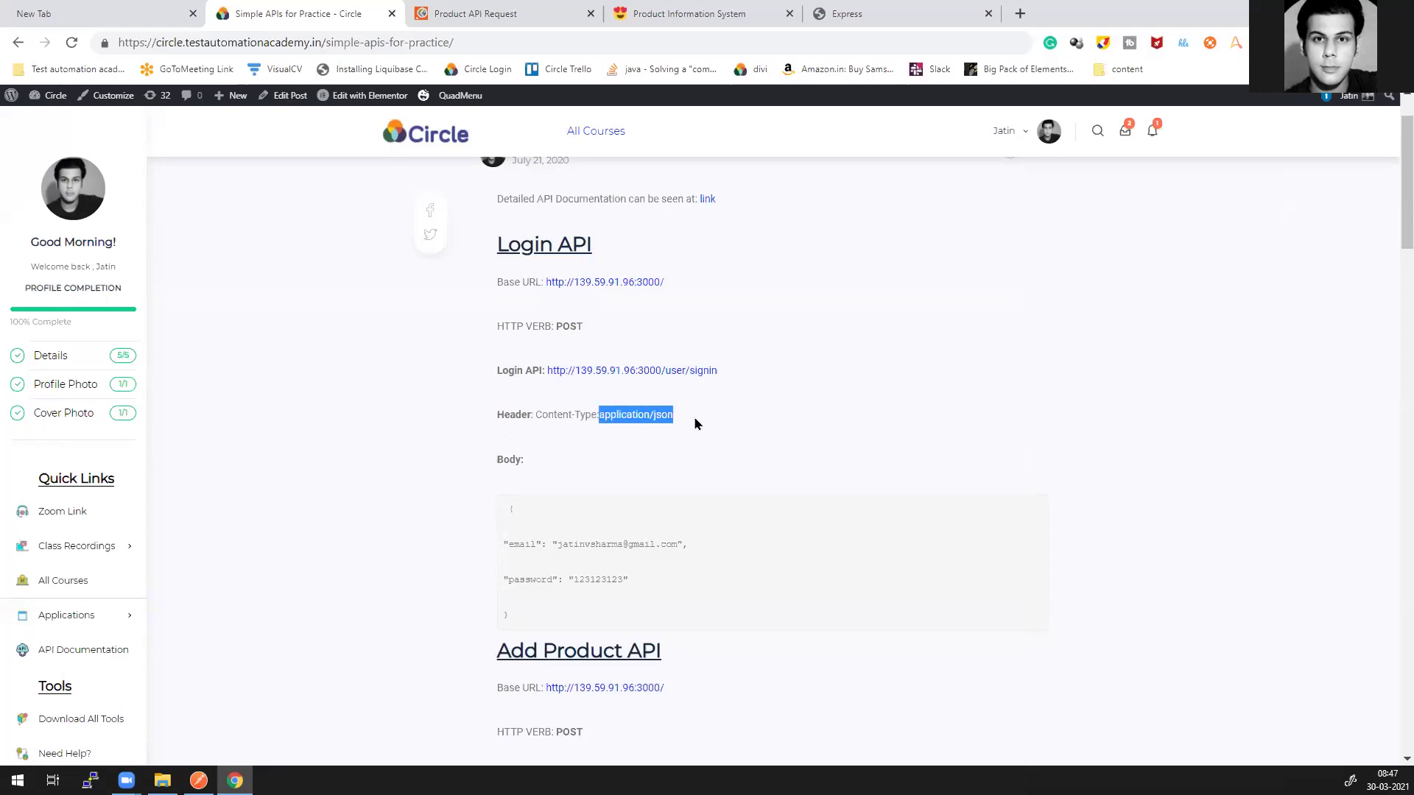
click(538, 415)
drag(536, 414, 682, 420)
key(ctrl+plus)
key(ctrl+plus)
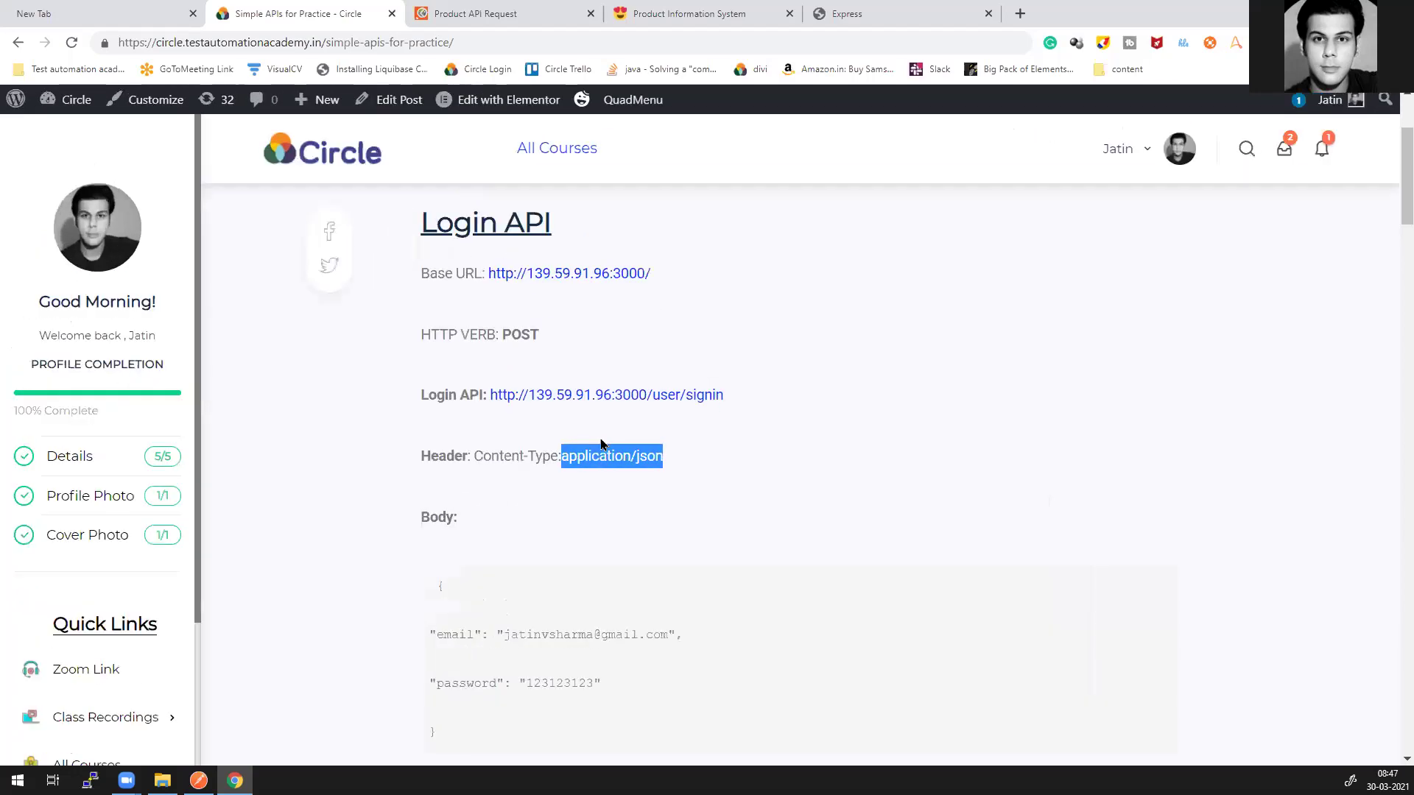
scroll(590, 445, down, 1)
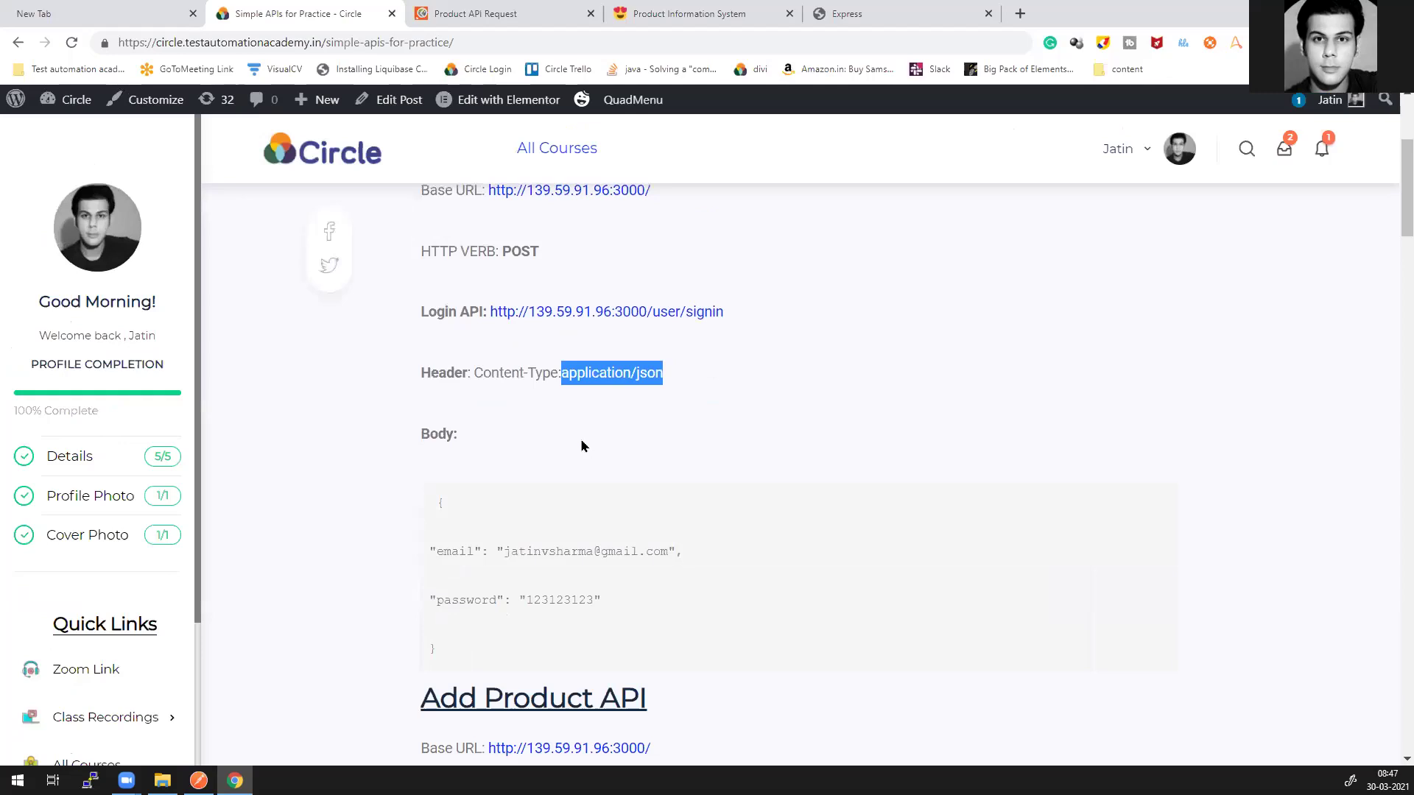
Step: Switch to Postman and add a new header row with the key Content-Type to the POST request
click(199, 780)
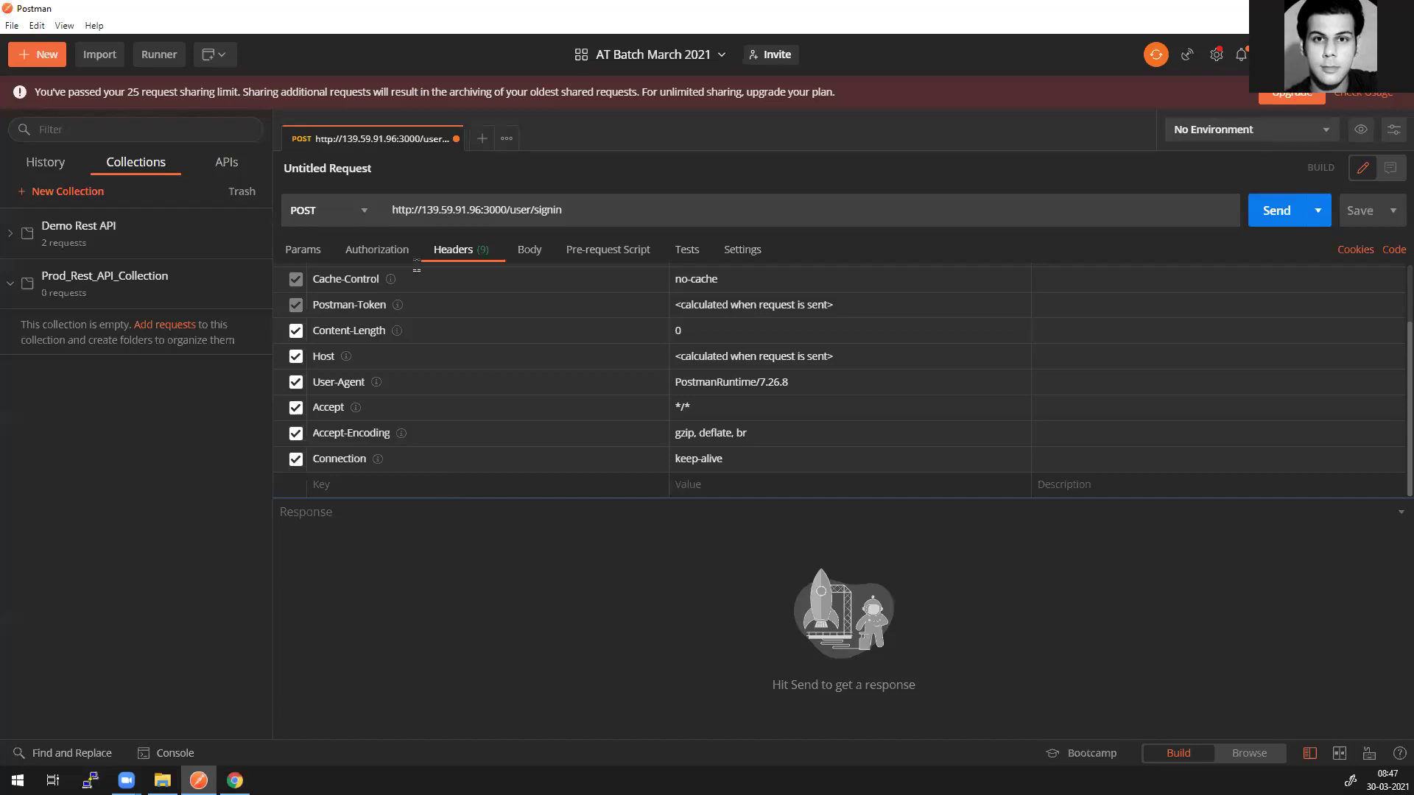
mouse_move(392, 284)
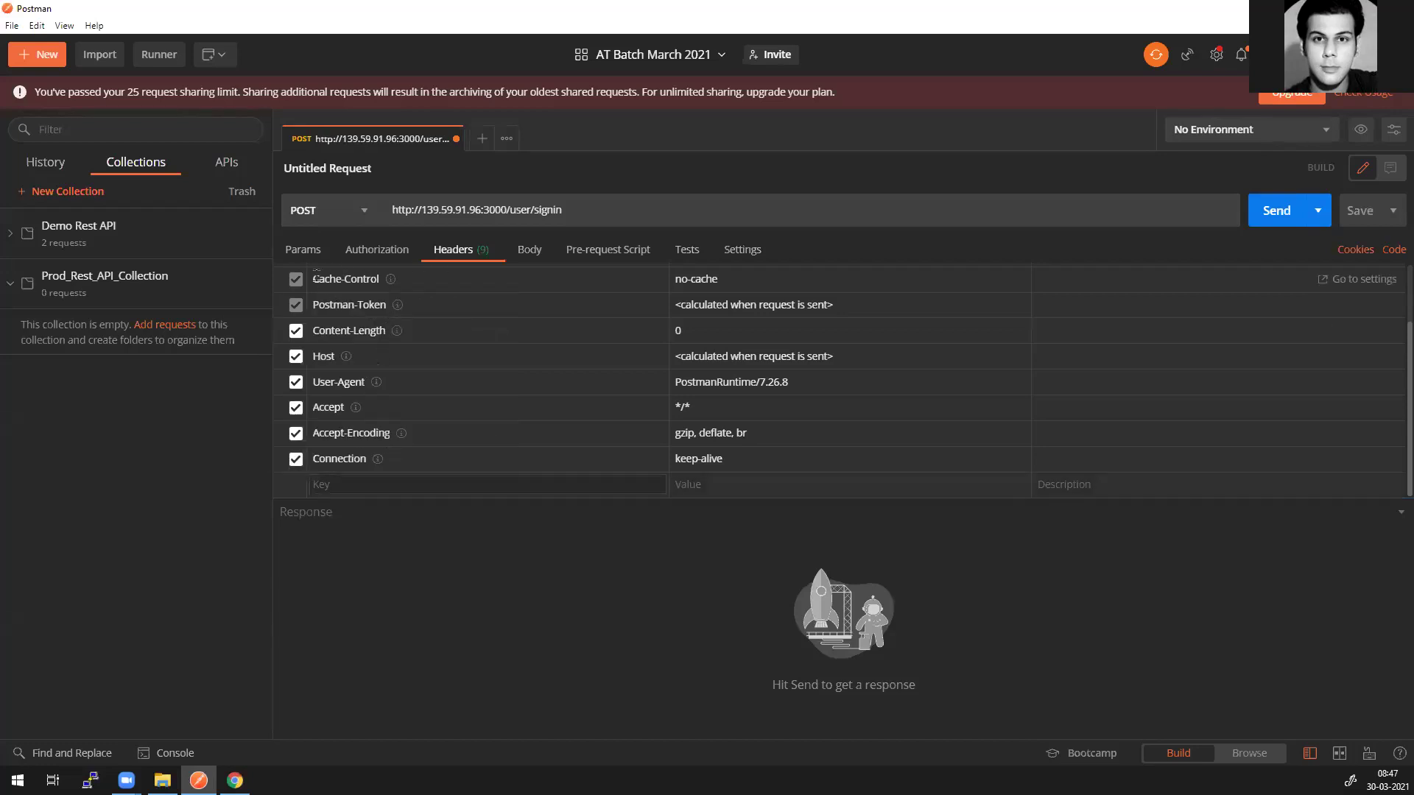
mouse_move(378, 459)
click(316, 484)
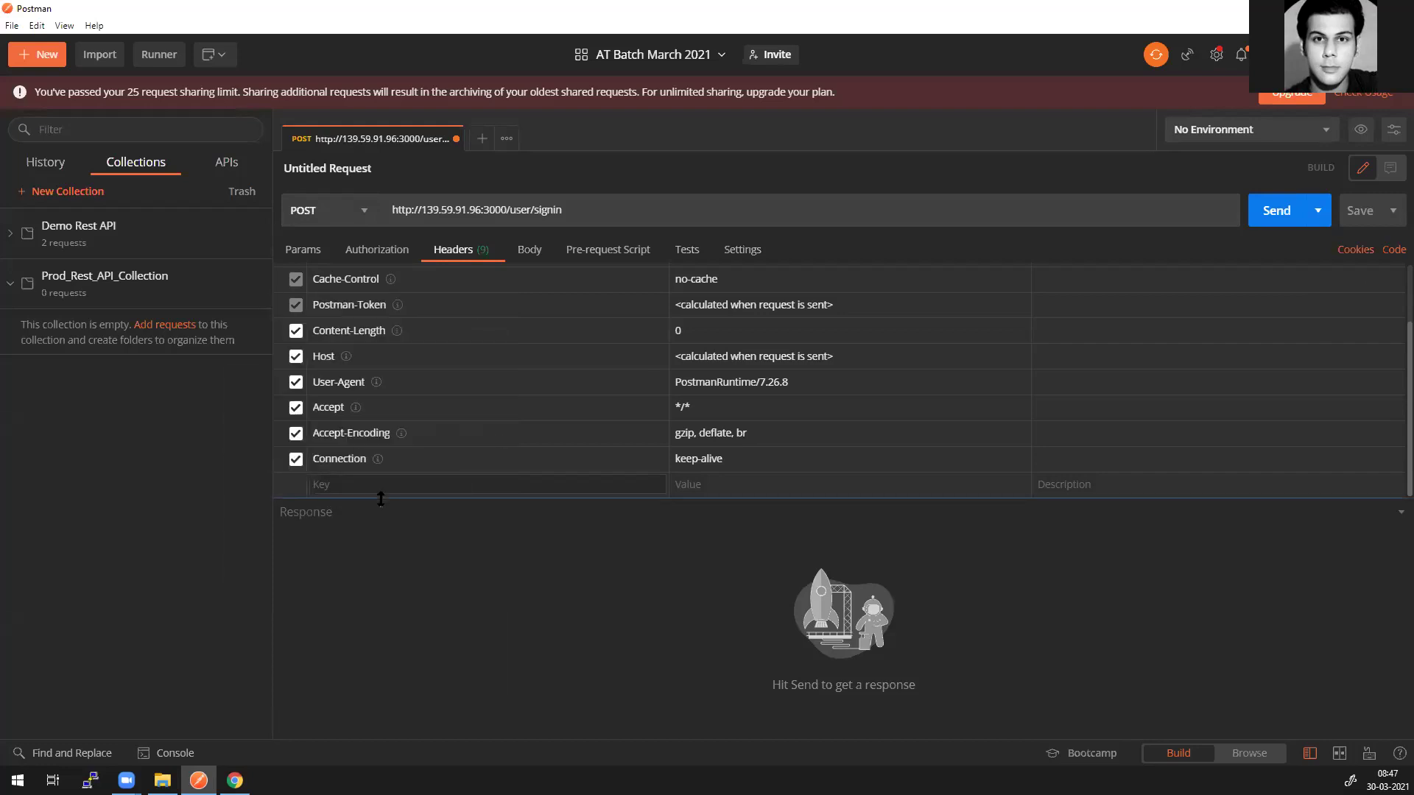
click(320, 487)
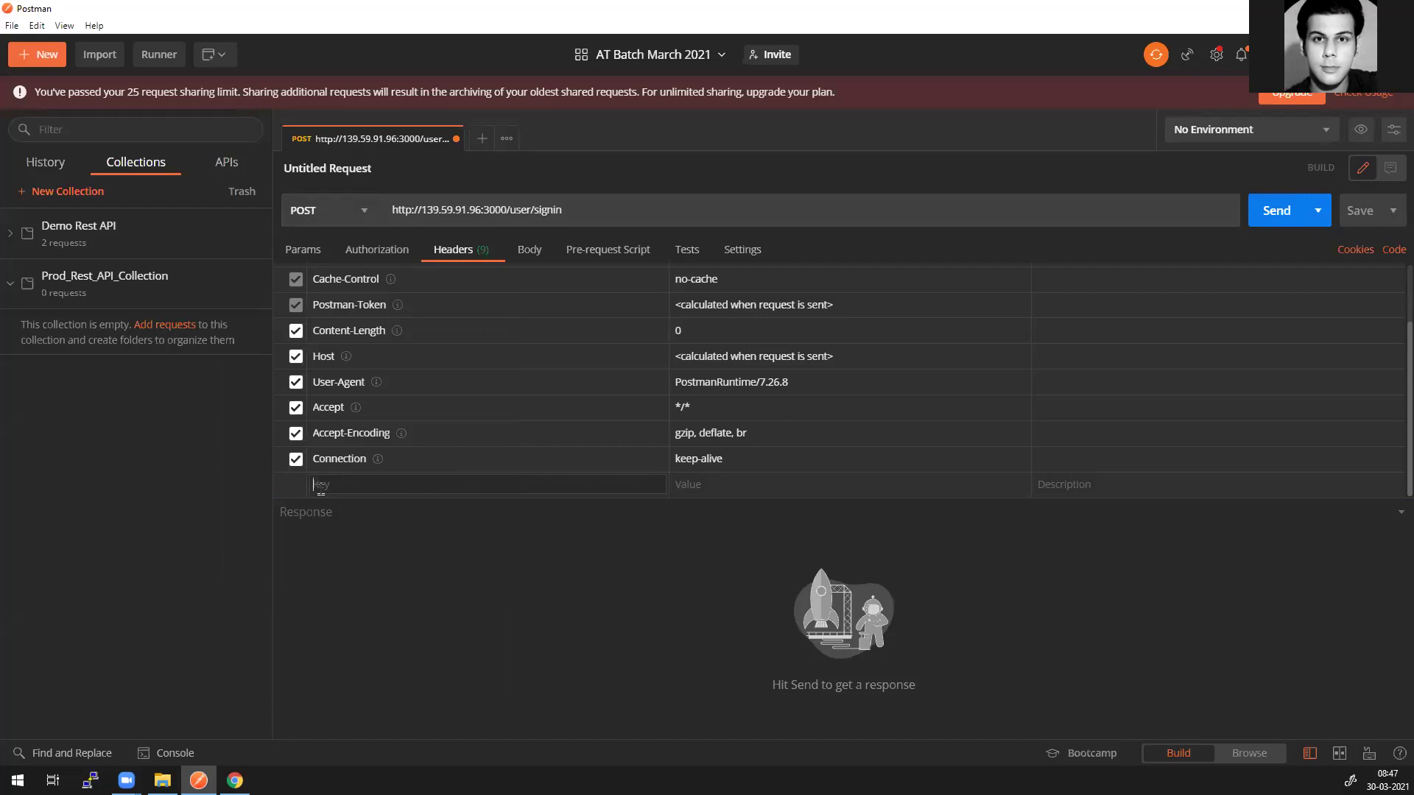
key(super+Tab)
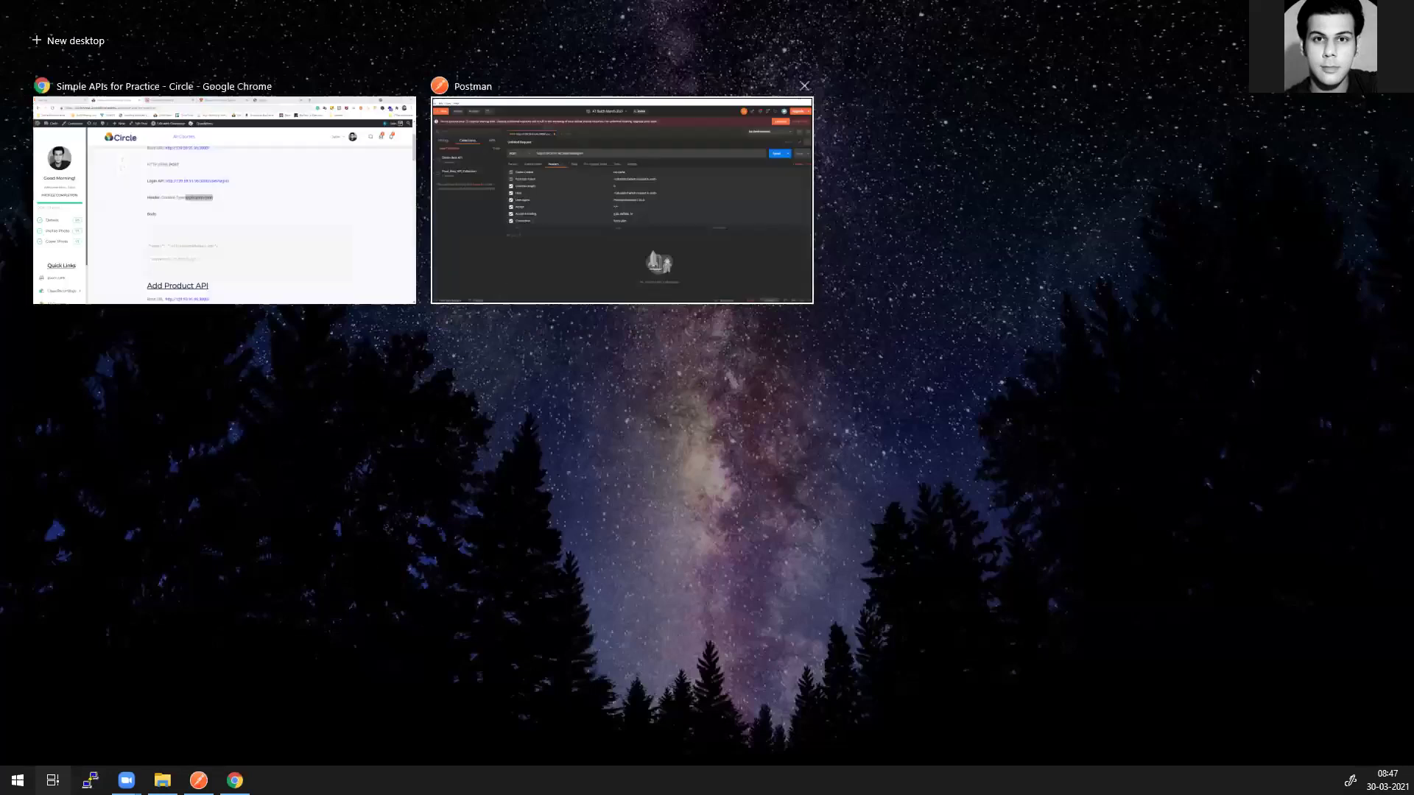
click(417, 475)
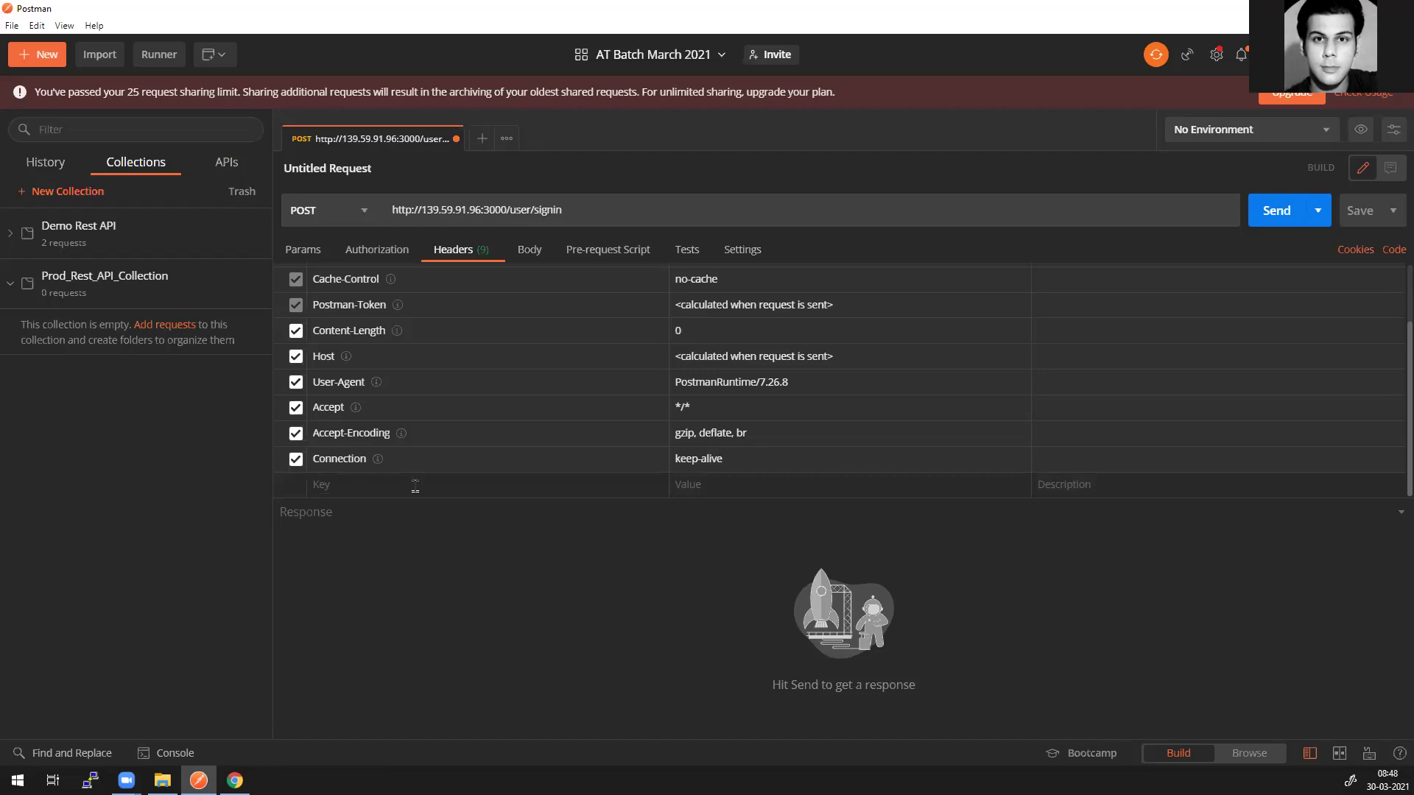
click(415, 484)
text(C)
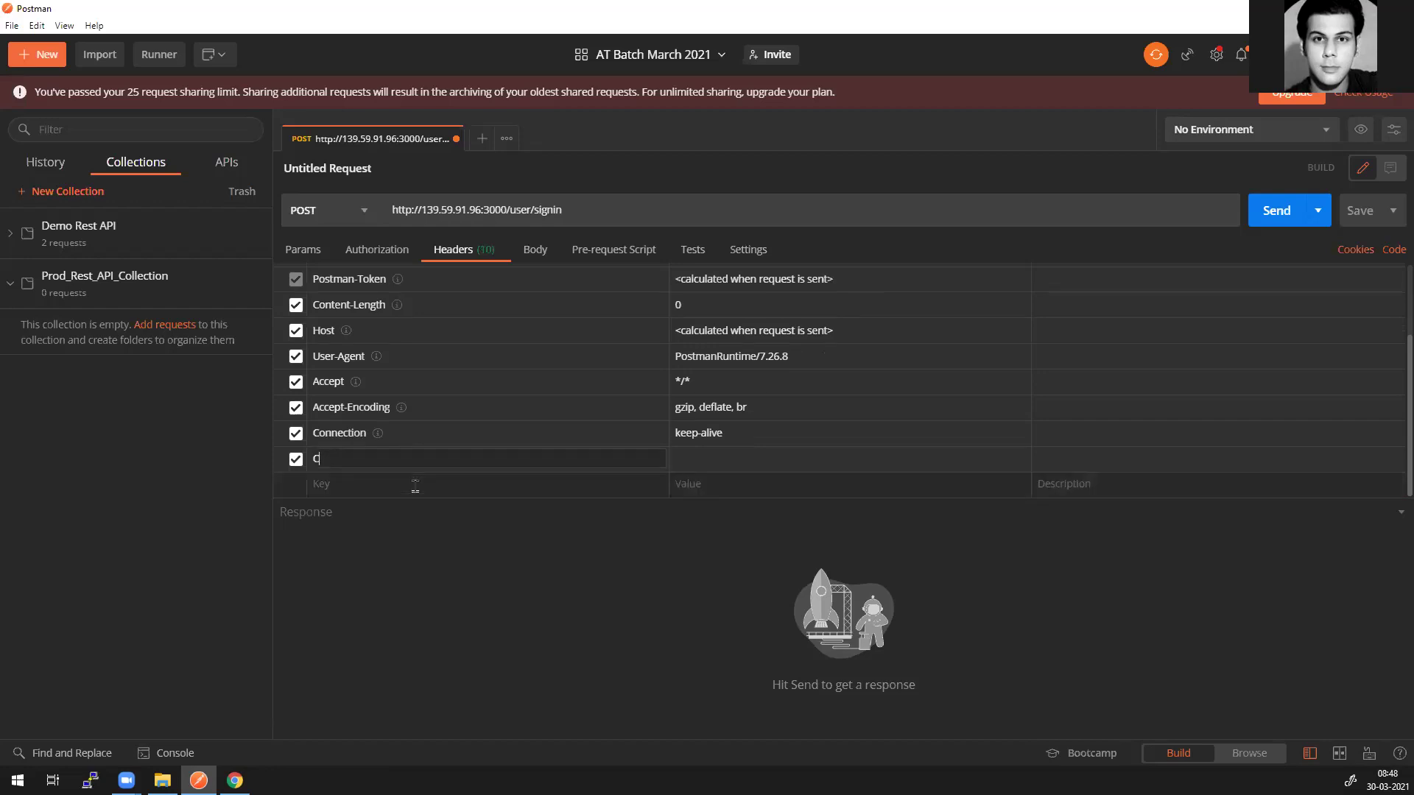
text(onte)
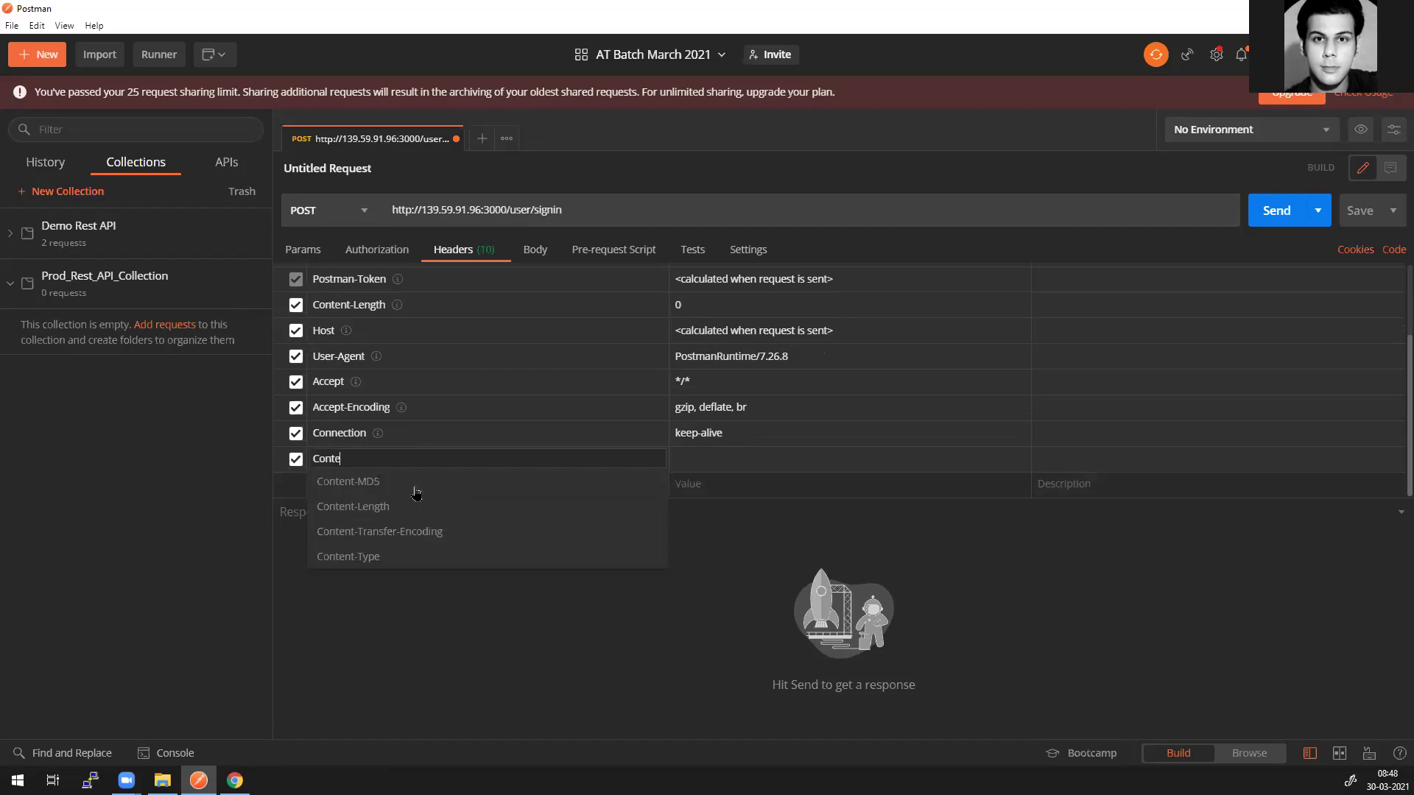
click(349, 564)
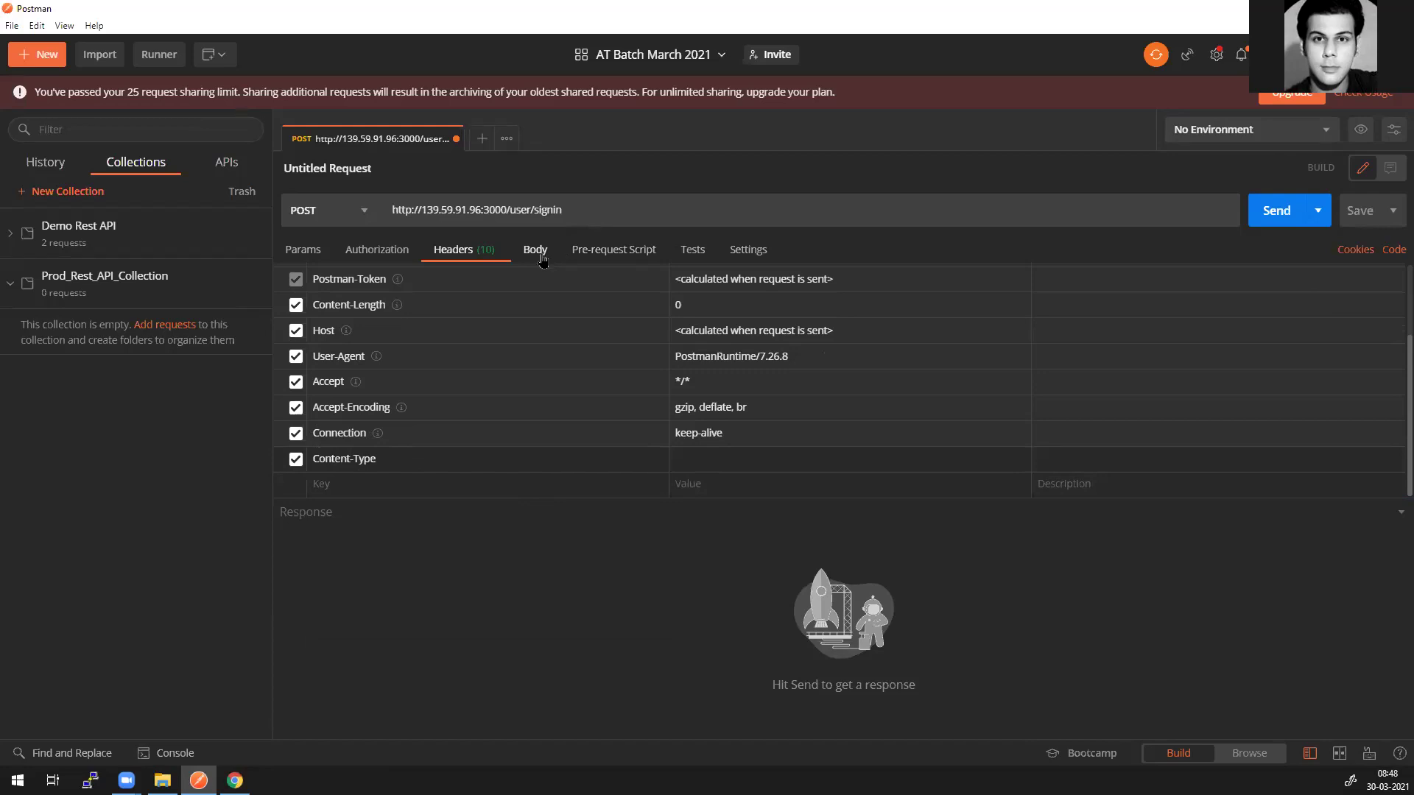
Step: Set the Content-Type header's value to application/json
click(730, 457)
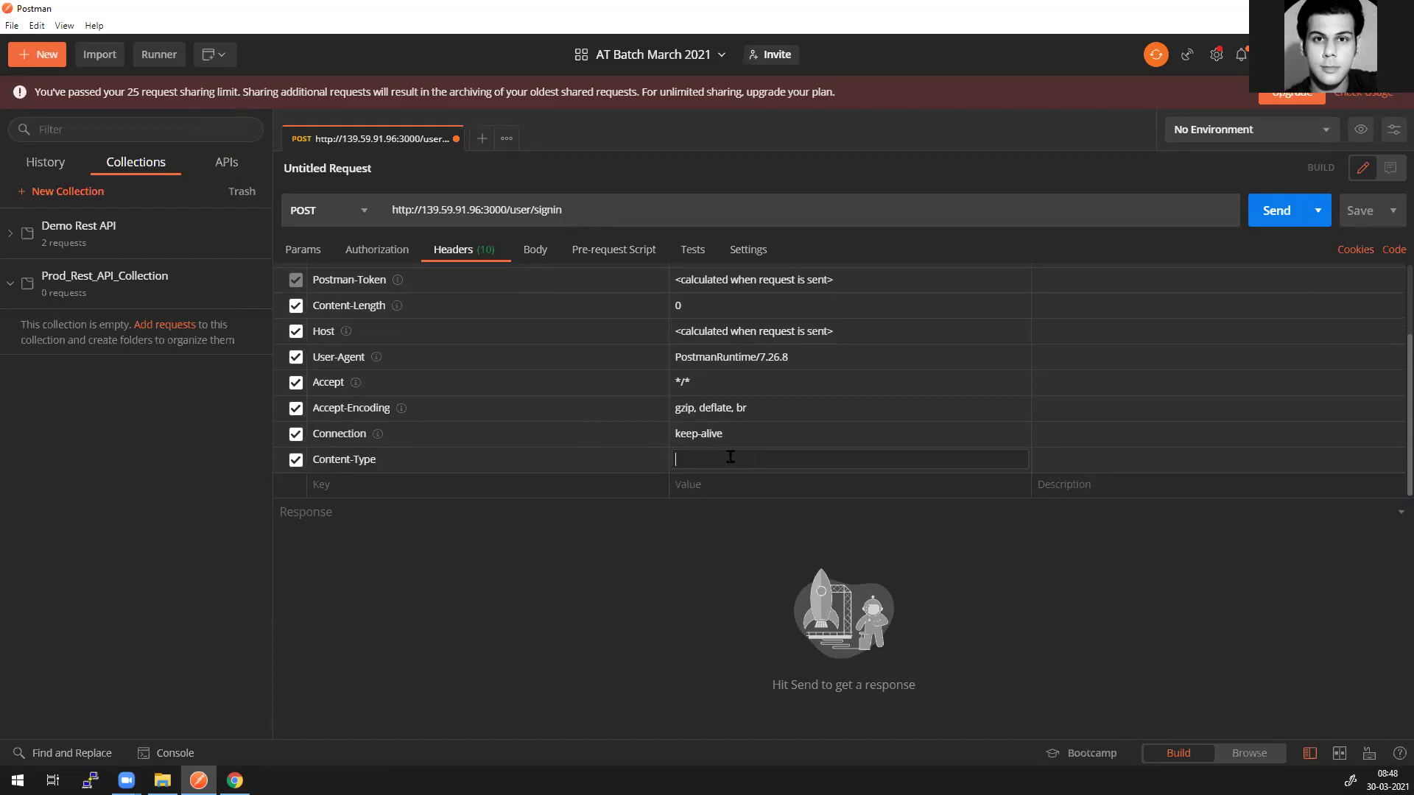
text(applica)
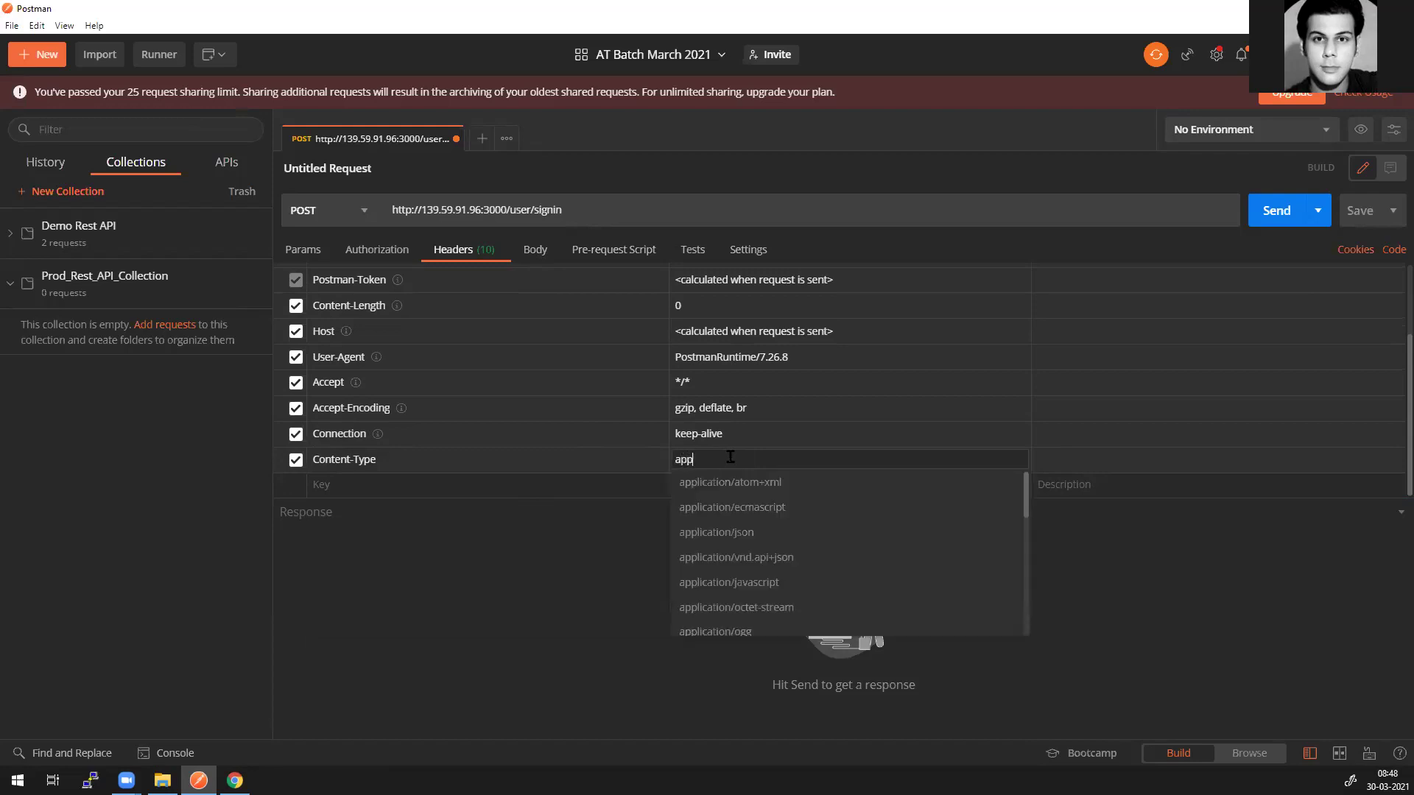
click(724, 531)
drag(766, 465, 648, 471)
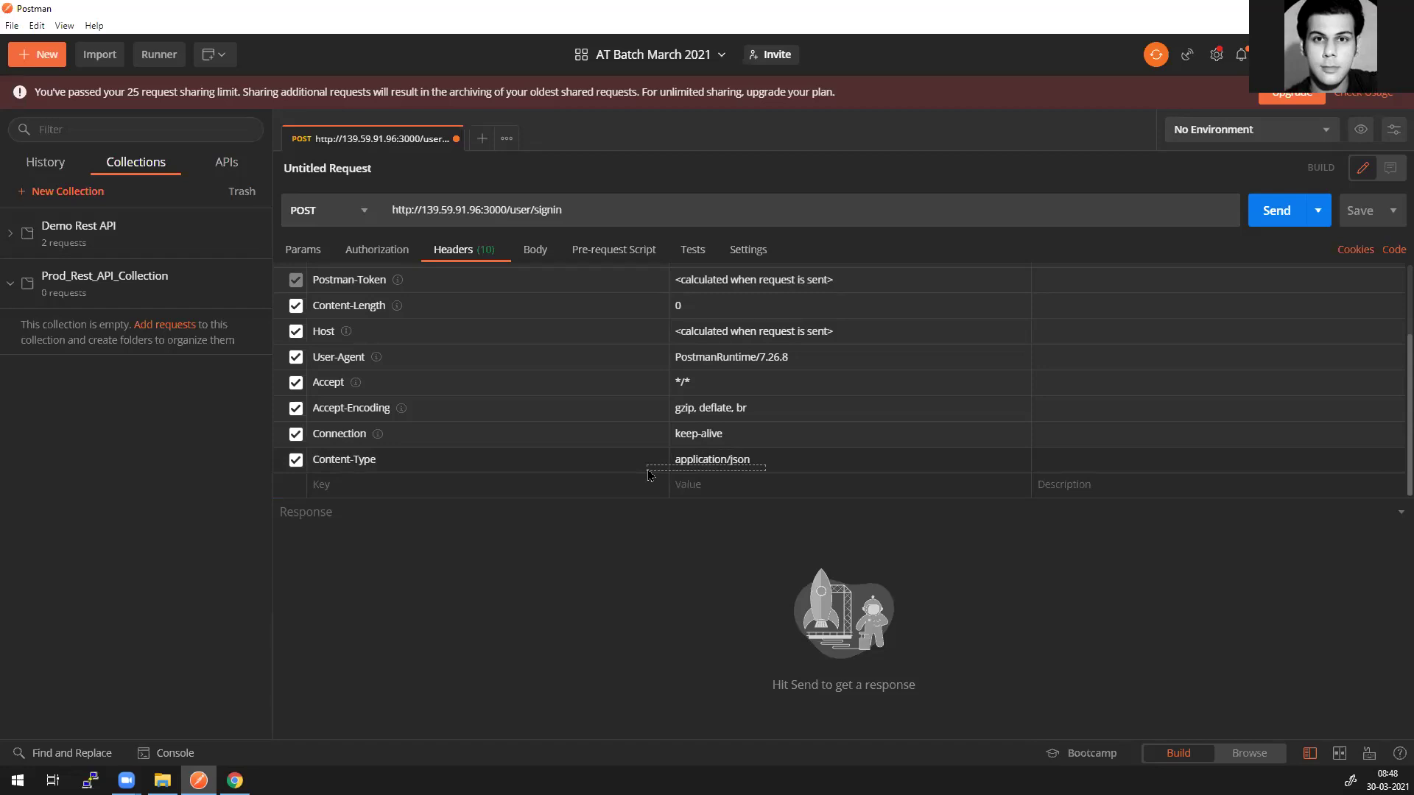
drag(648, 475, 377, 472)
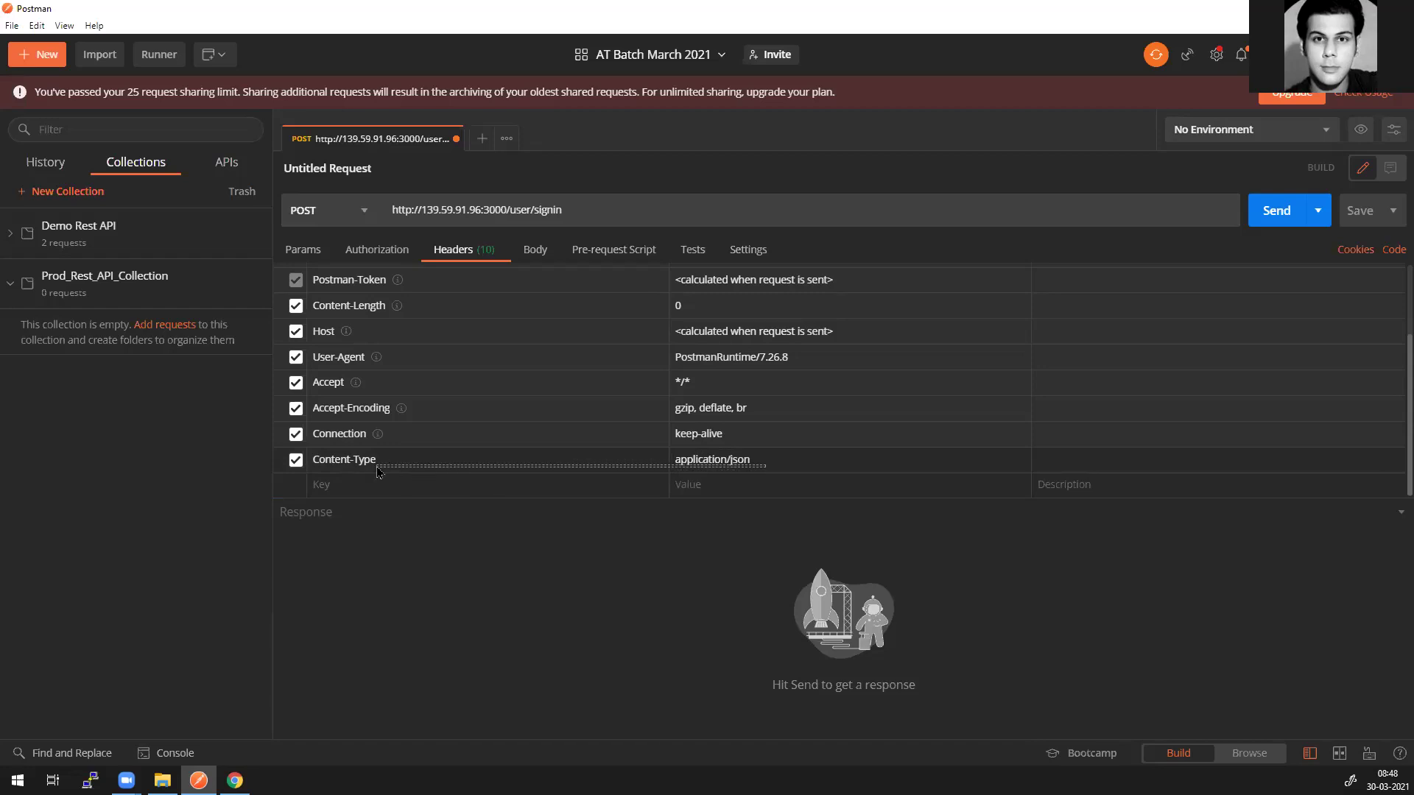
drag(378, 472, 377, 472)
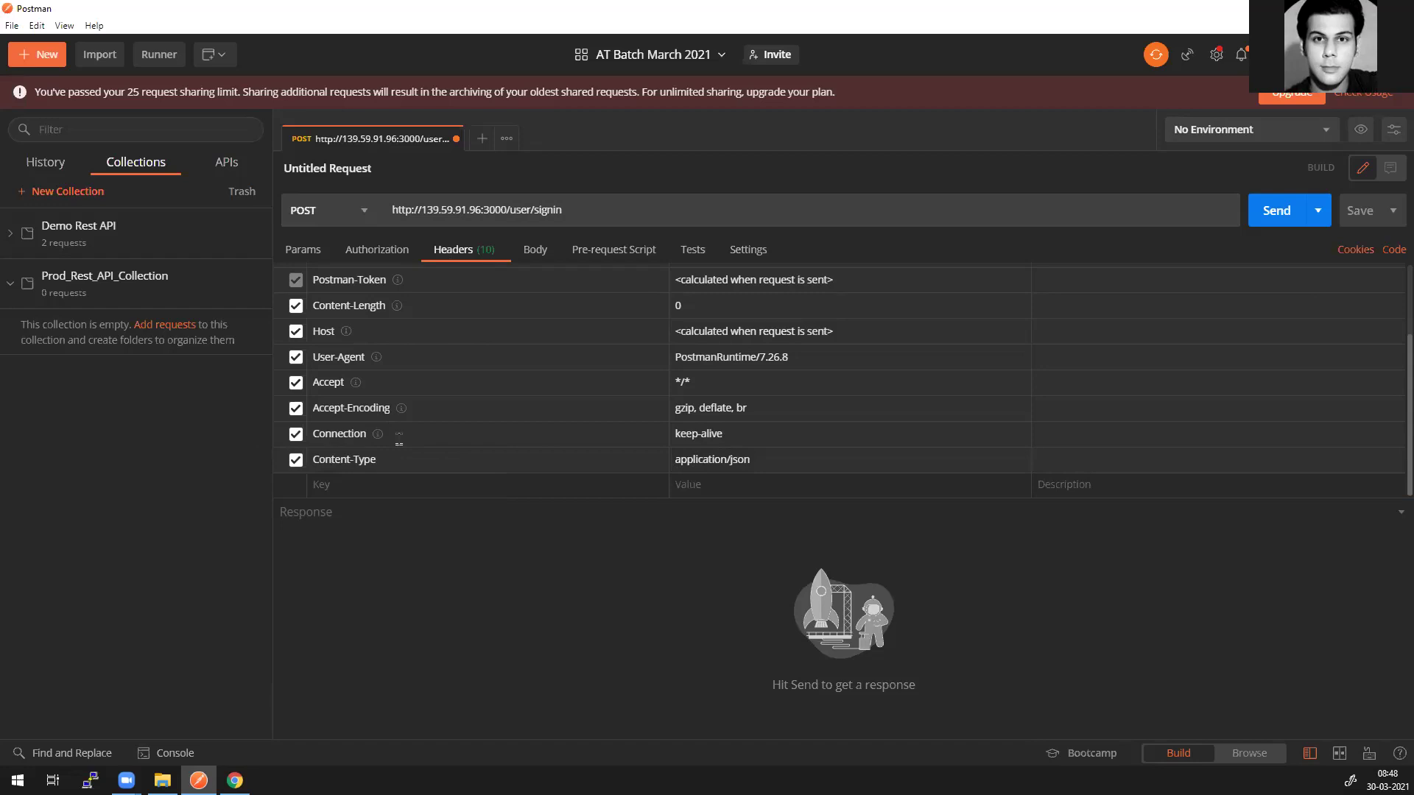
Step: Set the request body type to raw with the JSON format
click(536, 261)
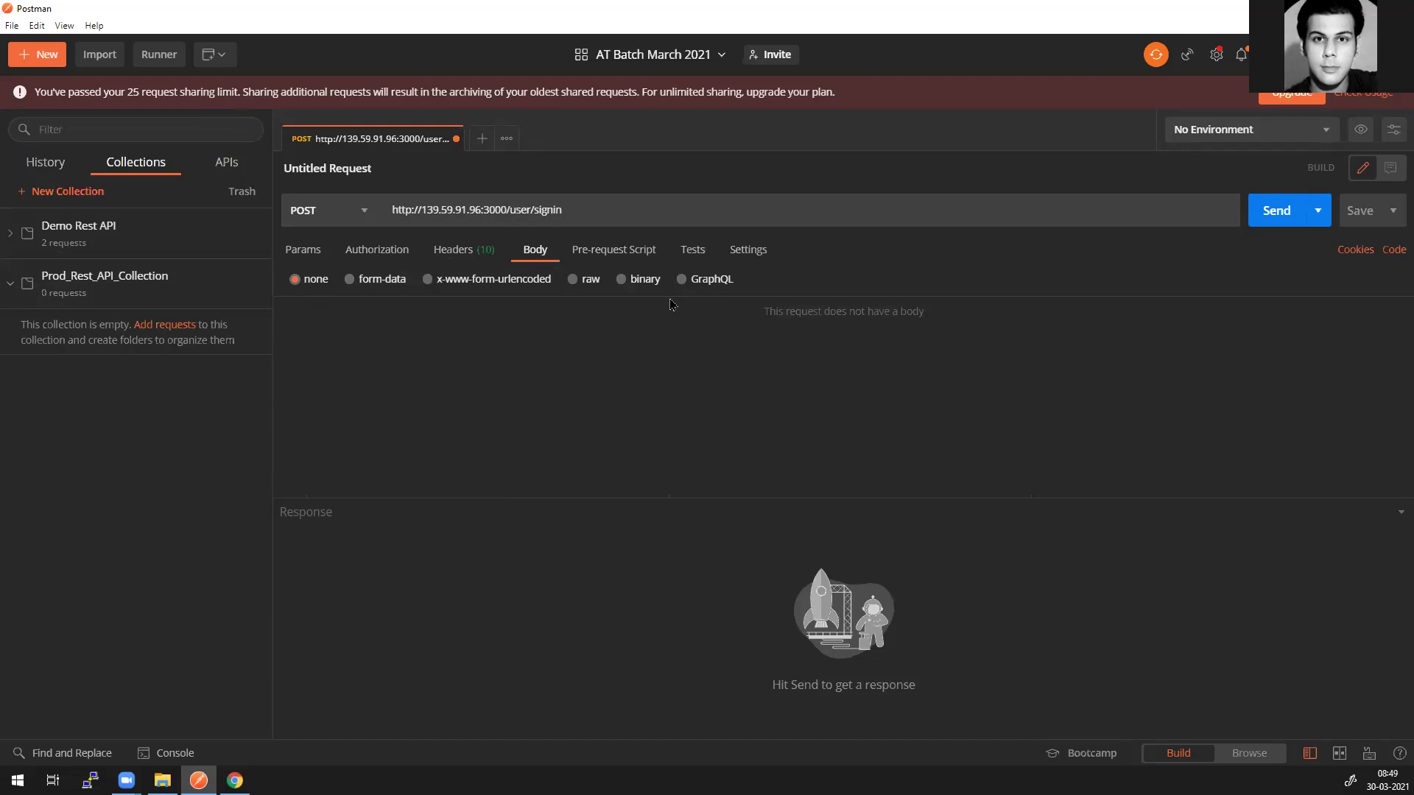
click(482, 251)
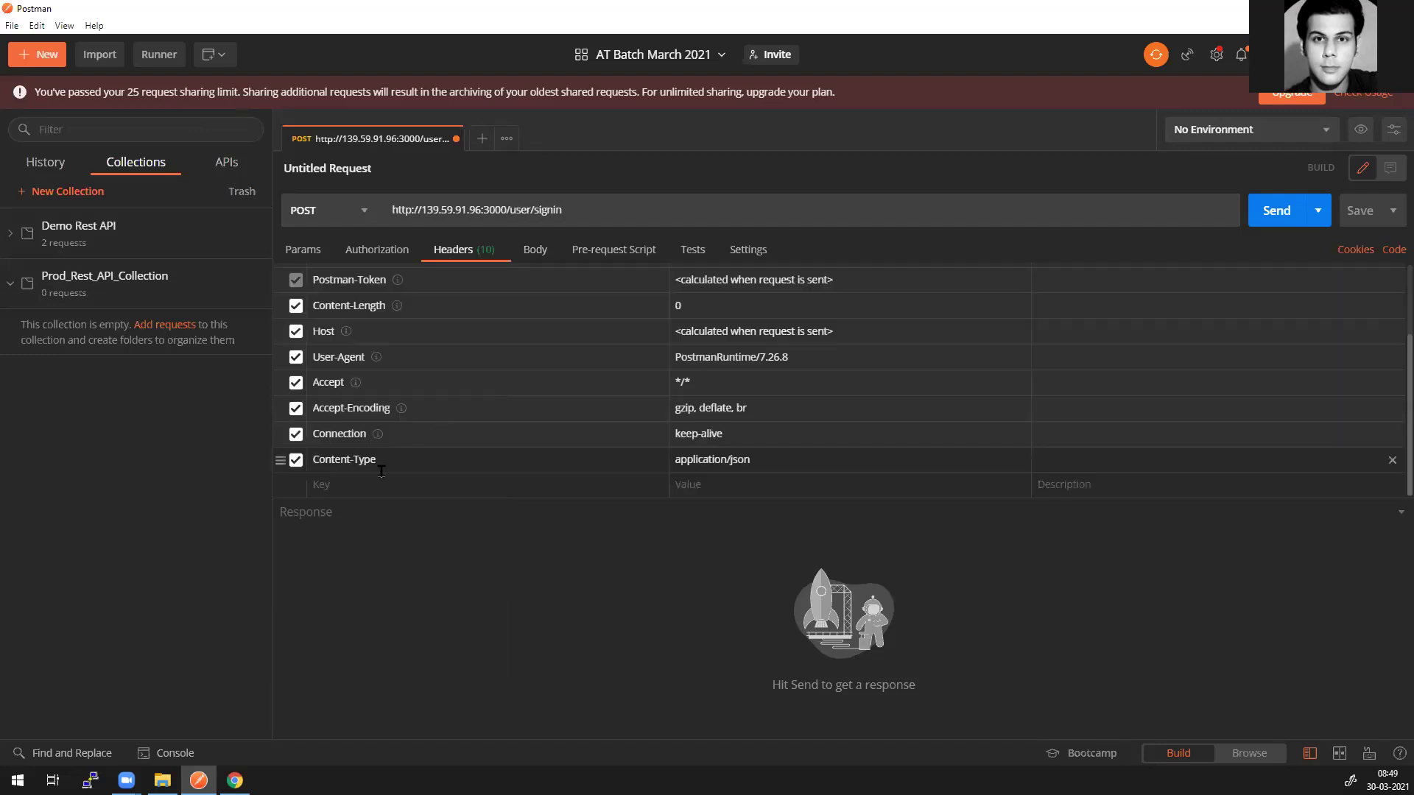
click(535, 250)
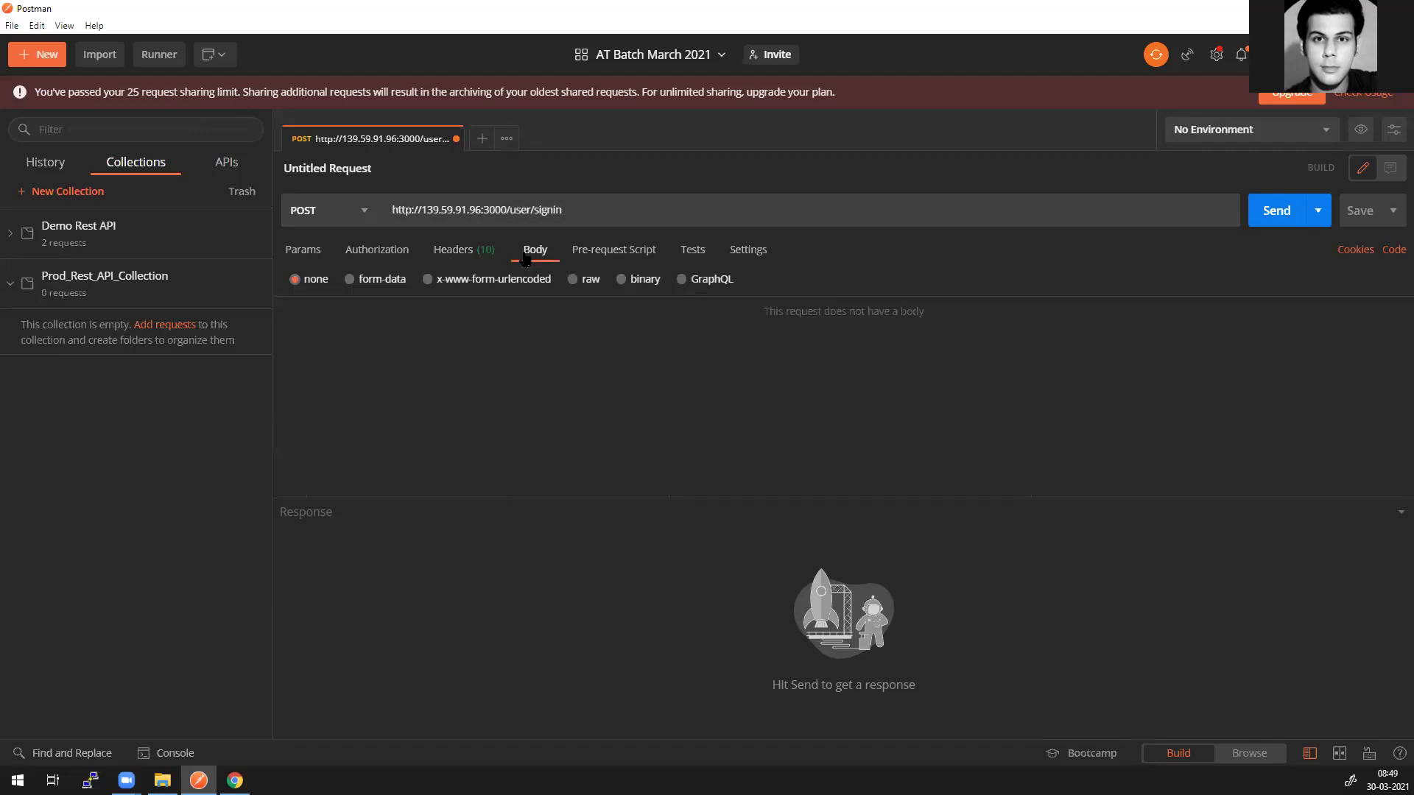
click(573, 283)
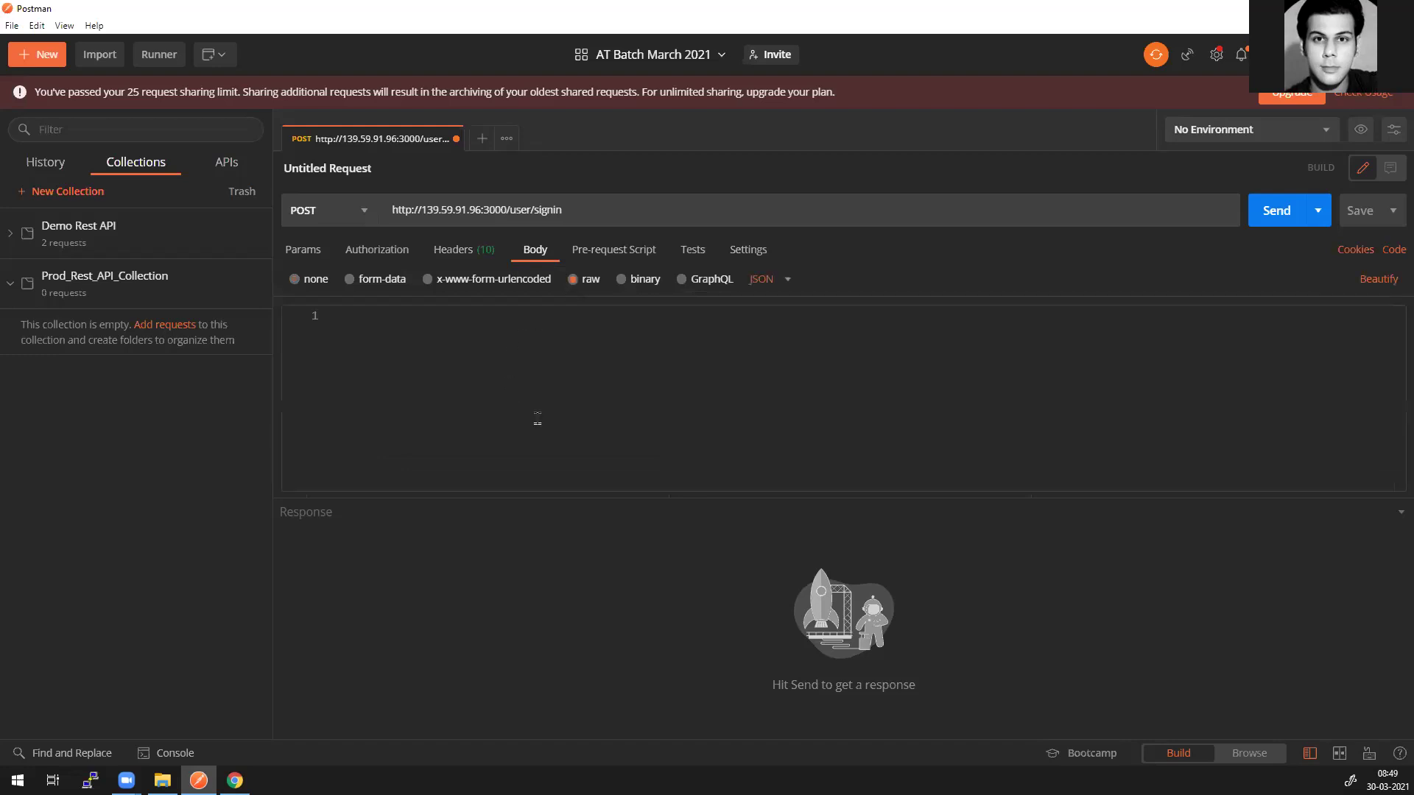
click(788, 283)
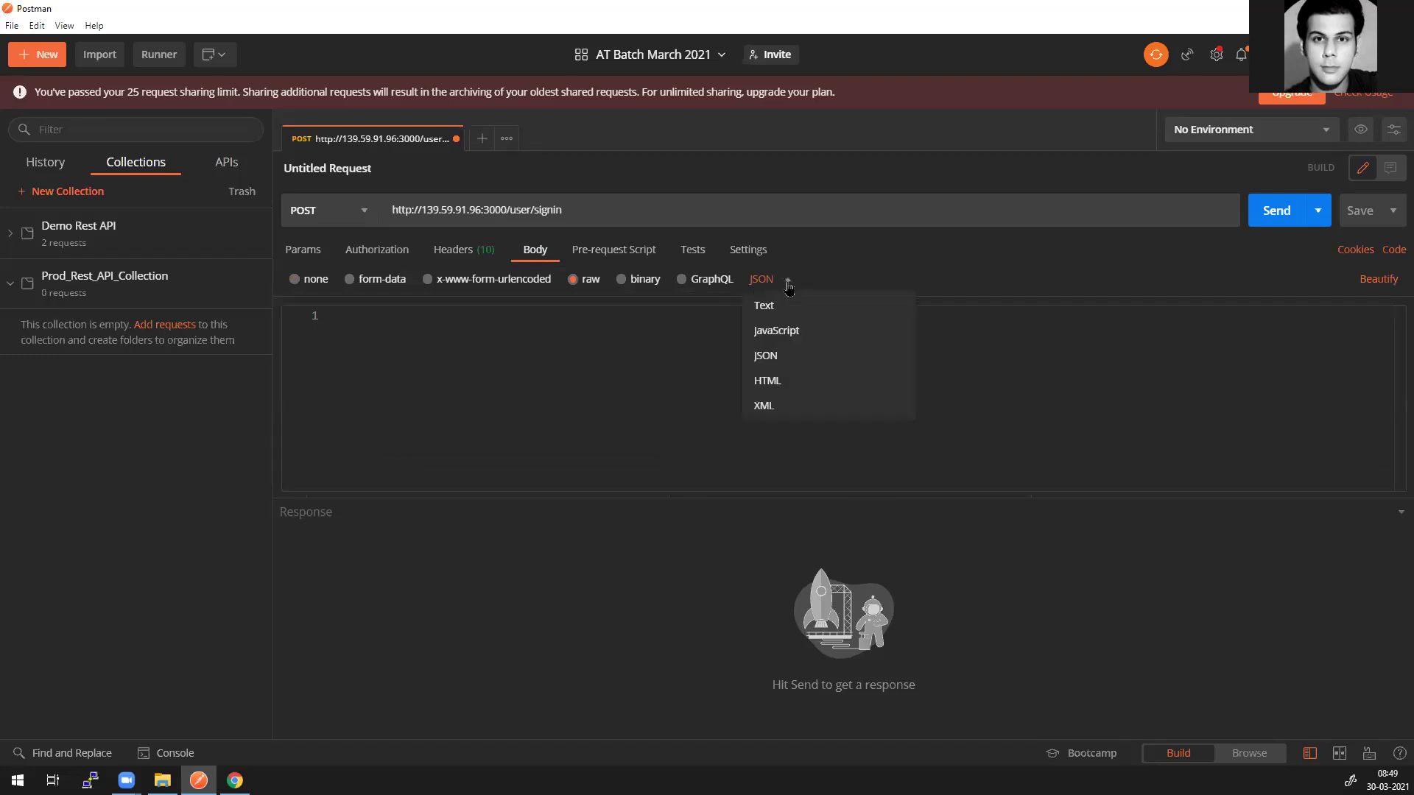
click(788, 358)
click(787, 289)
click(627, 424)
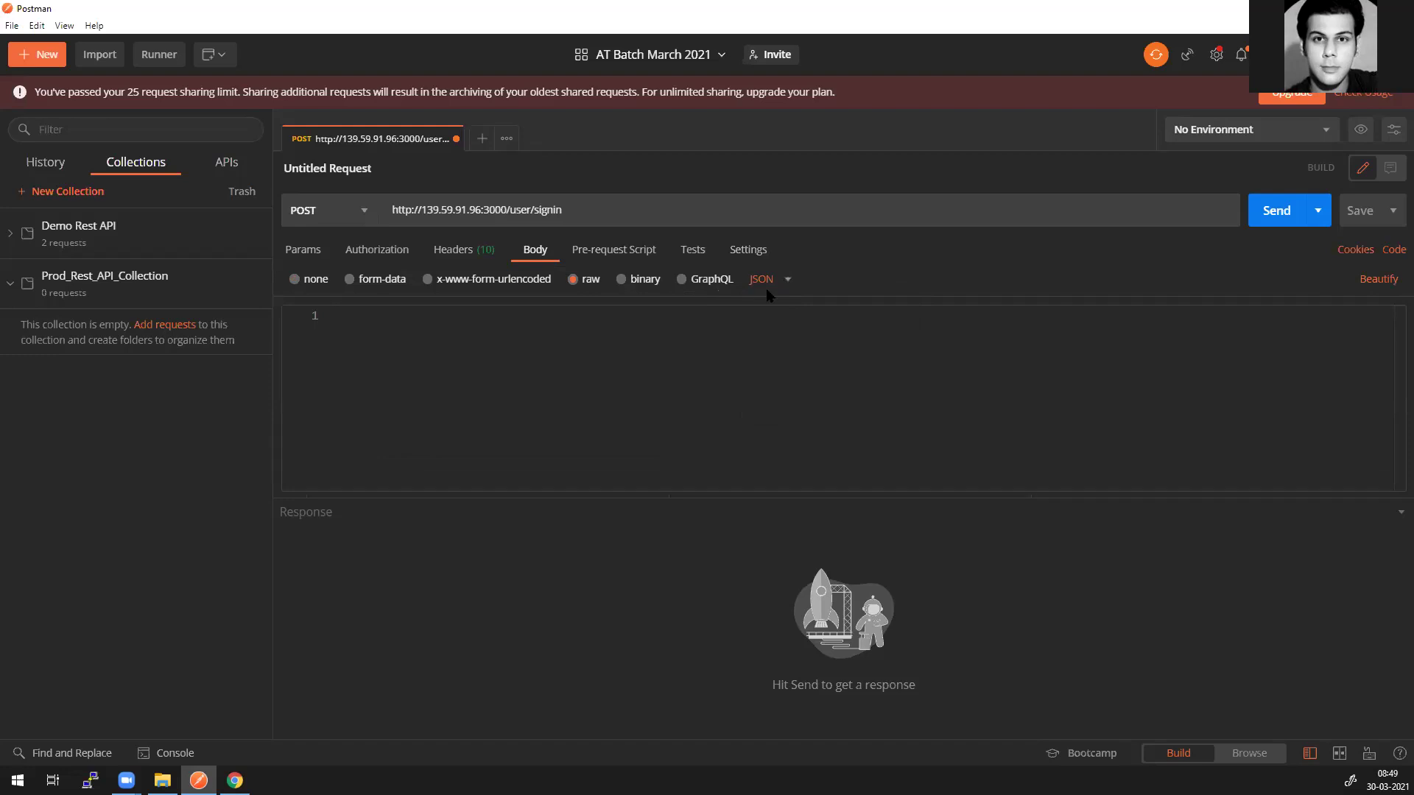
Step: Switch to the blank whiteboard and handwrite the heading "Content-Type" in red
drag(692, 499, 678, 622)
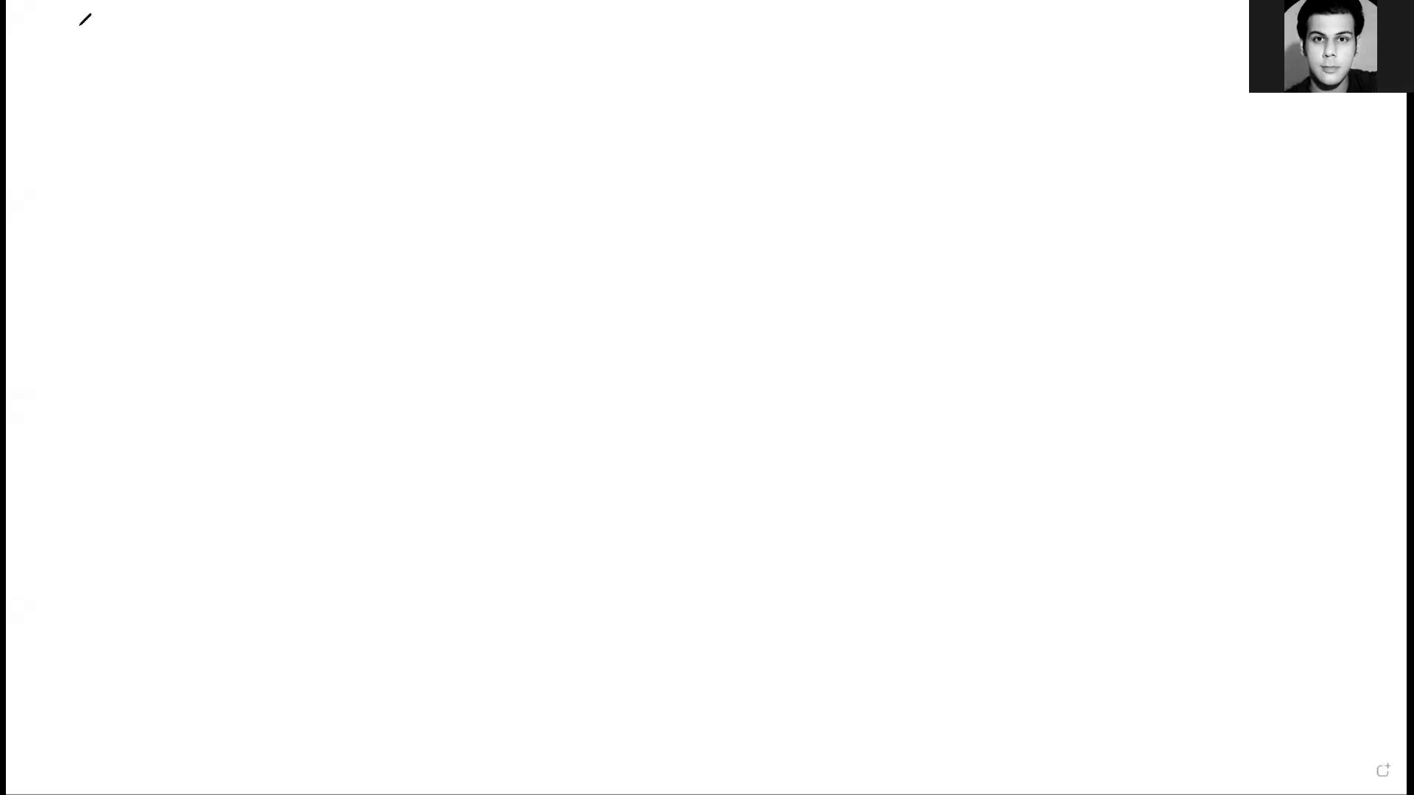
drag(78, 23, 72, 64)
drag(92, 41, 116, 57)
drag(134, 28, 132, 62)
mouse_move(125, 41)
mouse_down()
mouse_move(162, 46)
mouse_move(193, 18)
mouse_move(210, 32)
mouse_move(377, 33)
mouse_up()
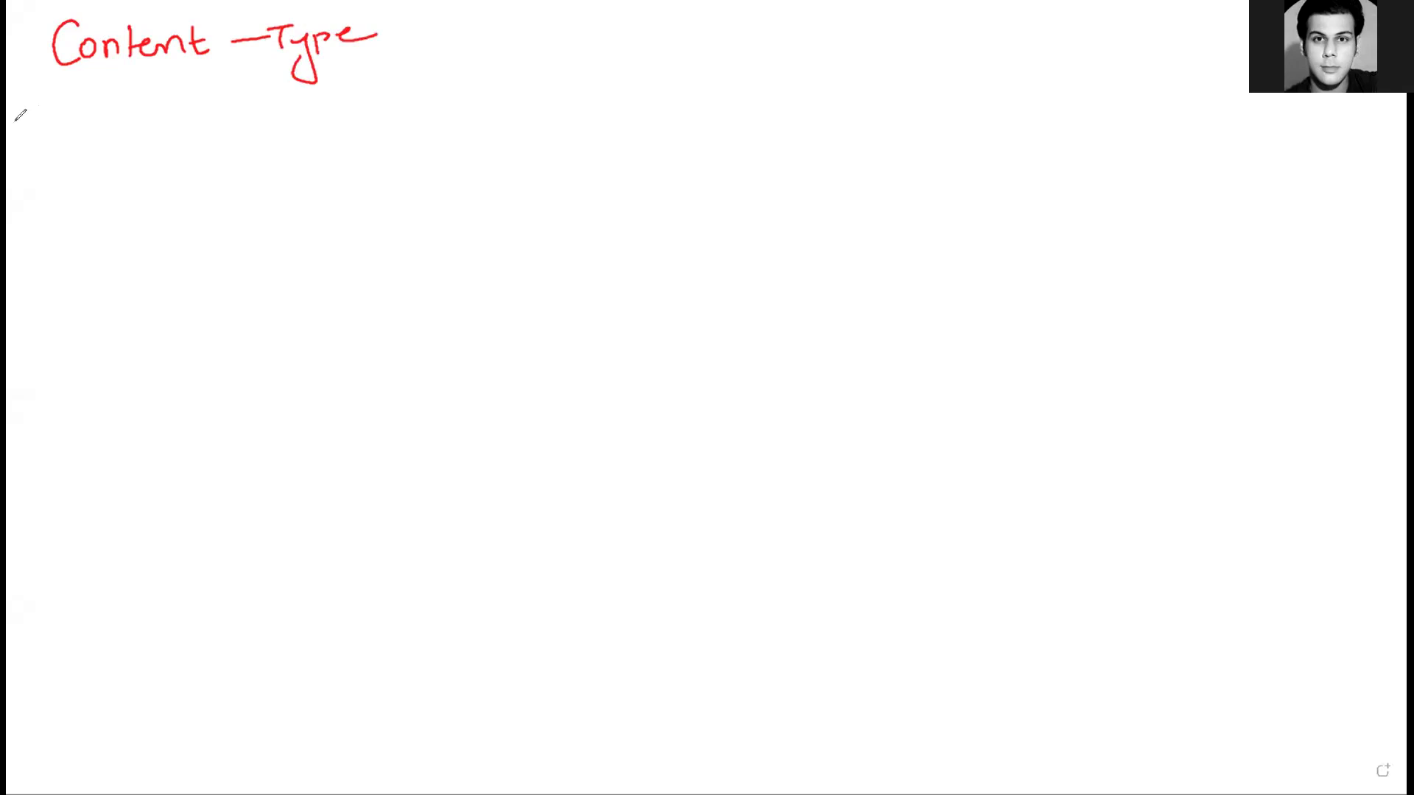
Step: Write "Header" beneath "Content-Type", underline it twice, draw an arrow up to the heading and enclose the word in brackets
mouse_move(25, 104)
mouse_down()
mouse_move(17, 133)
mouse_move(31, 133)
mouse_up()
drag(15, 119, 159, 95)
mouse_move(53, 144)
mouse_down()
mouse_move(144, 116)
mouse_move(131, 125)
mouse_move(168, 137)
mouse_move(182, 84)
mouse_move(197, 93)
mouse_up()
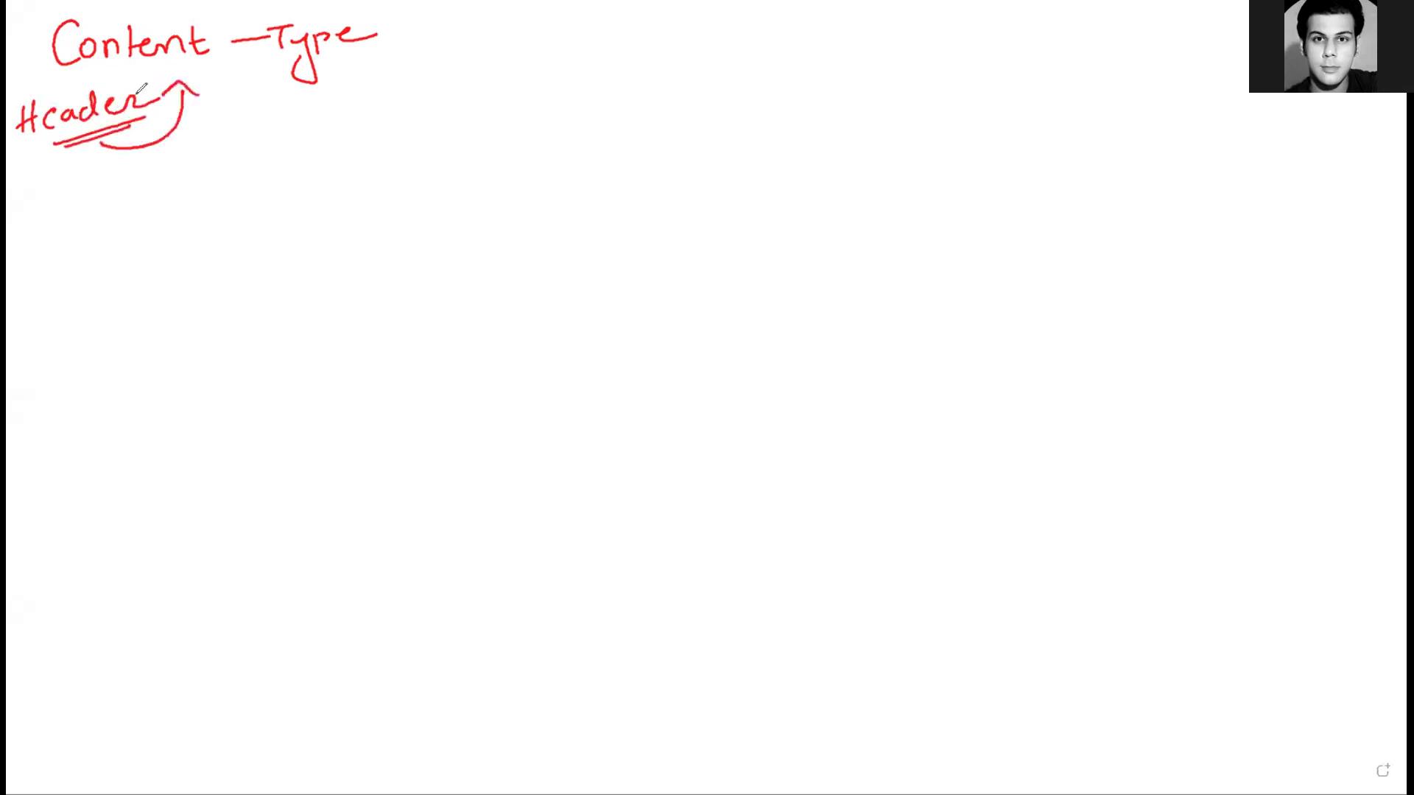
drag(121, 81, 148, 139)
drag(37, 87, 40, 147)
Step: Draw an arrow after "Content-Type" and write the explanation "what kind of Body we are send" beside it
mouse_move(417, 31)
mouse_down()
mouse_move(534, 36)
mouse_move(549, 22)
mouse_up()
mouse_move(560, 6)
mouse_down()
mouse_move(580, 36)
mouse_move(605, 37)
mouse_up()
mouse_move(590, 22)
mouse_down()
mouse_move(655, 37)
mouse_move(766, 11)
mouse_move(796, 34)
mouse_up()
mouse_move(787, 22)
mouse_down()
mouse_move(861, 31)
mouse_move(915, 15)
mouse_move(946, 51)
mouse_move(997, 9)
mouse_move(1189, 15)
mouse_move(1247, 1)
mouse_up()
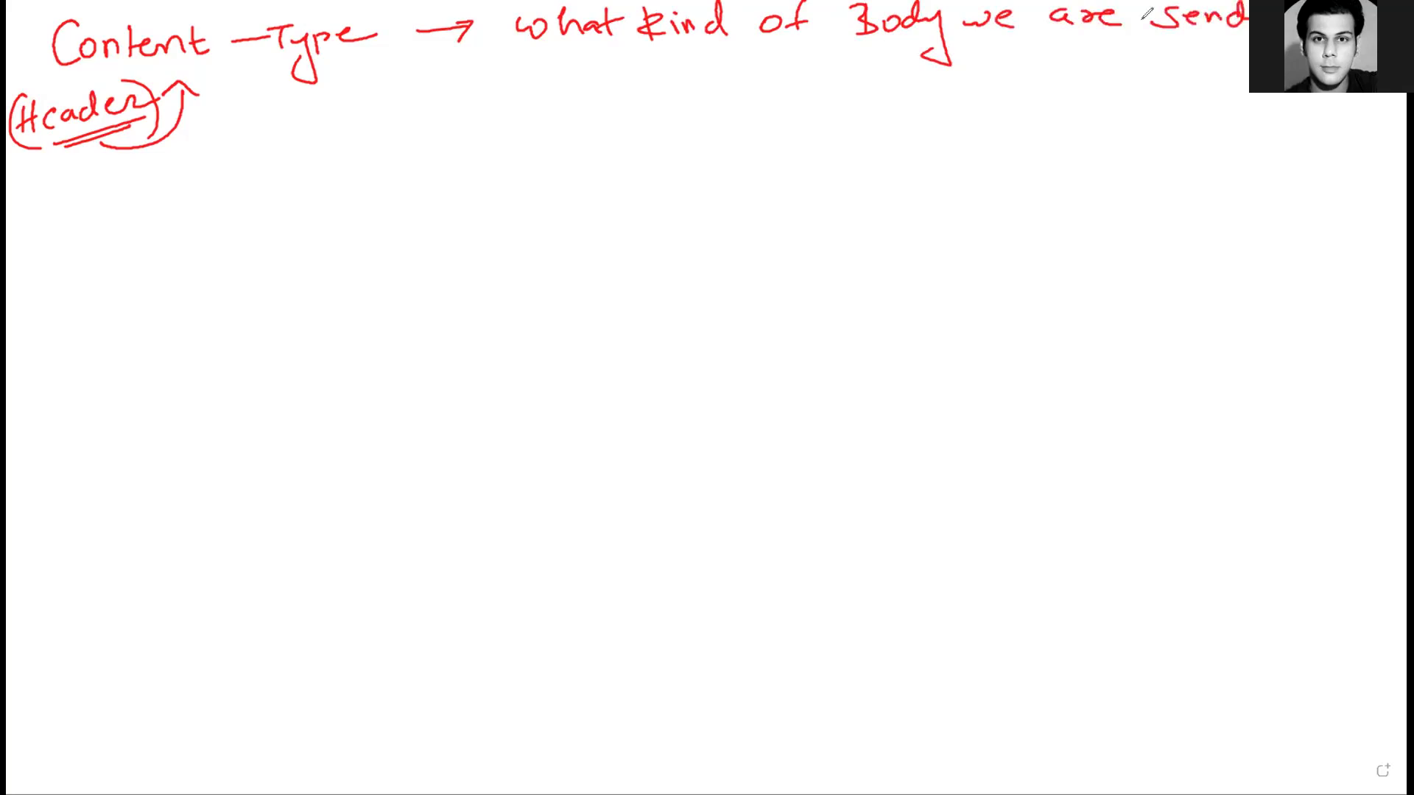
Step: Draw an arrow from "Content-Type" to a handwritten "application/json", underline "json" and link it by arrow to "Request Body"
mouse_move(354, 72)
mouse_down()
mouse_move(364, 108)
mouse_move(462, 108)
mouse_move(460, 123)
mouse_up()
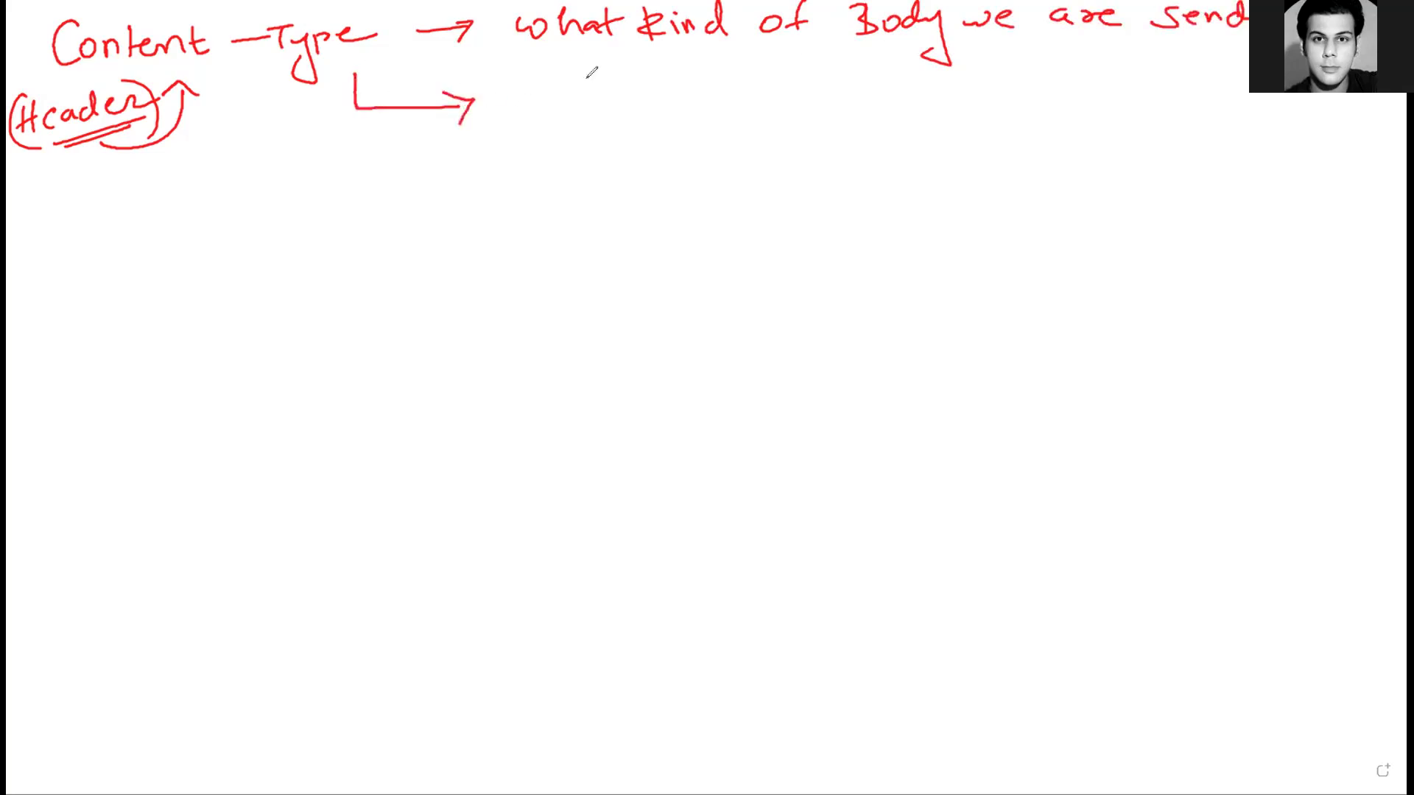
drag(557, 91, 560, 110)
mouse_move(576, 95)
mouse_down()
mouse_move(578, 114)
mouse_move(600, 109)
mouse_move(631, 62)
mouse_move(667, 86)
mouse_move(732, 69)
mouse_move(792, 106)
mouse_move(823, 65)
mouse_move(884, 57)
mouse_move(907, 94)
mouse_up()
mouse_move(772, 116)
mouse_down()
mouse_move(906, 108)
mouse_move(927, 146)
mouse_move(1074, 107)
mouse_up()
mouse_move(1065, 107)
mouse_down()
mouse_move(1068, 139)
mouse_move(1137, 111)
mouse_move(1178, 158)
mouse_up()
mouse_move(1002, 72)
mouse_down()
mouse_move(1001, 96)
mouse_move(1120, 74)
mouse_up()
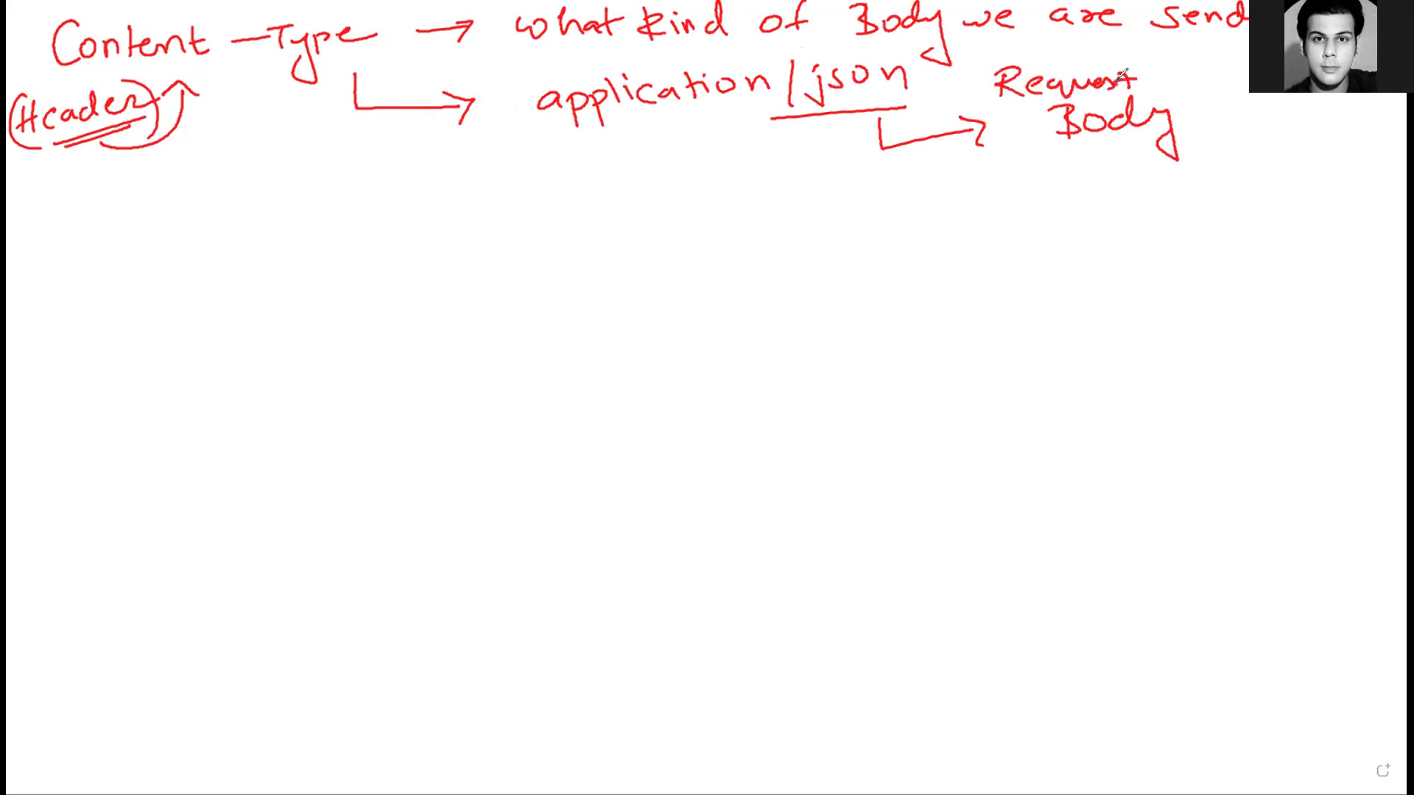